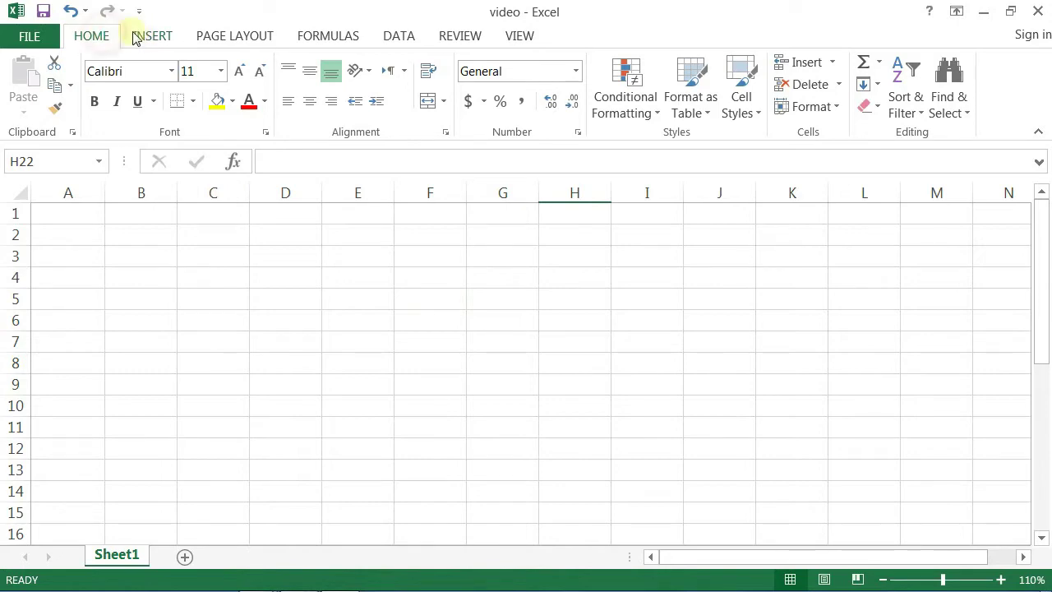
left_click(140, 37)
left_click(207, 38)
left_click(327, 36)
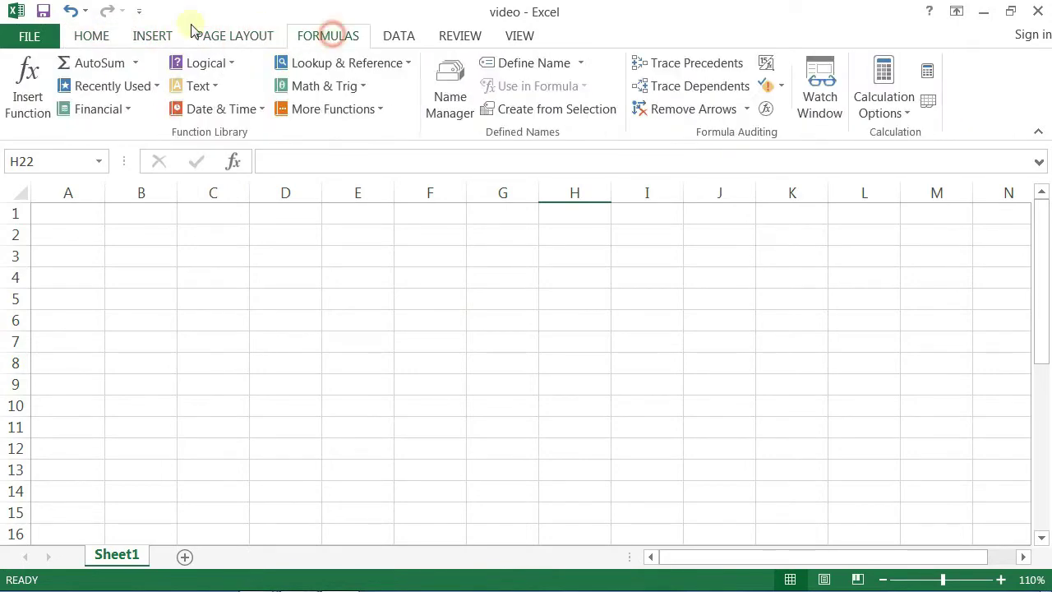
left_click(89, 36)
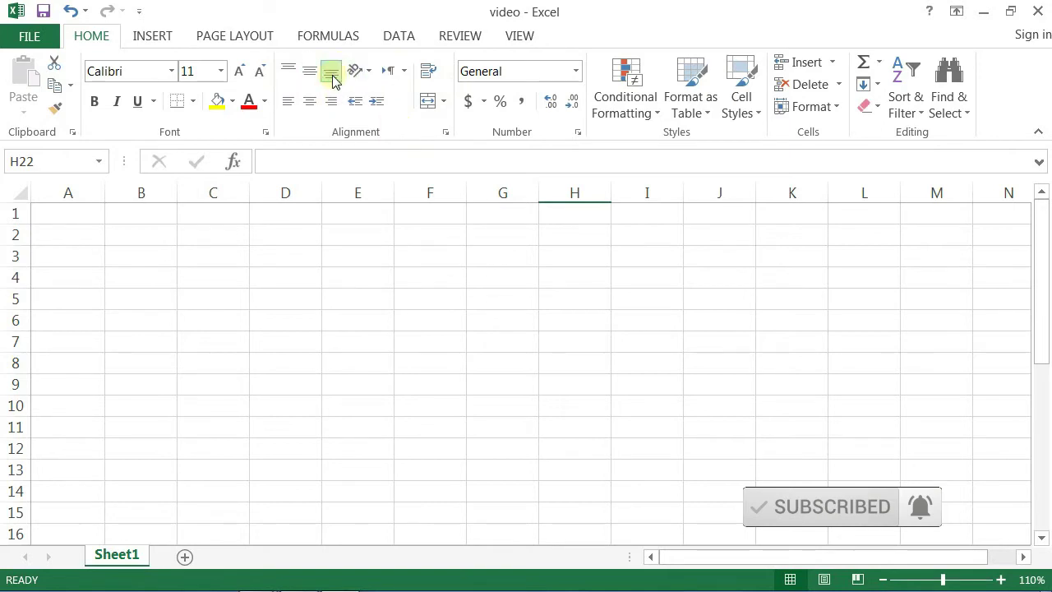
Enter the text "Microsoft" in cell E4
left_click(365, 281)
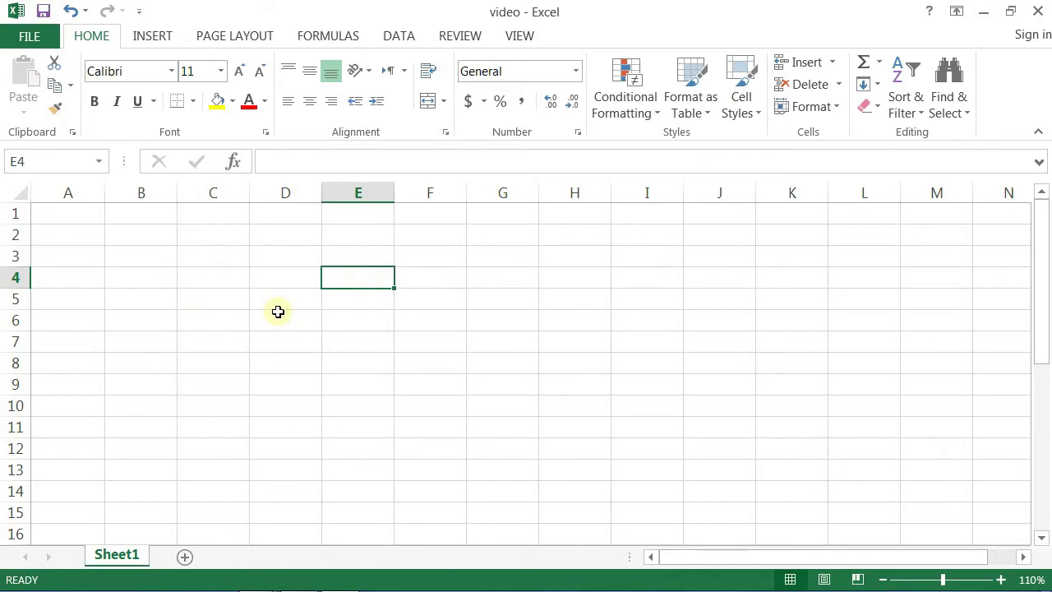
type("Microsoft")
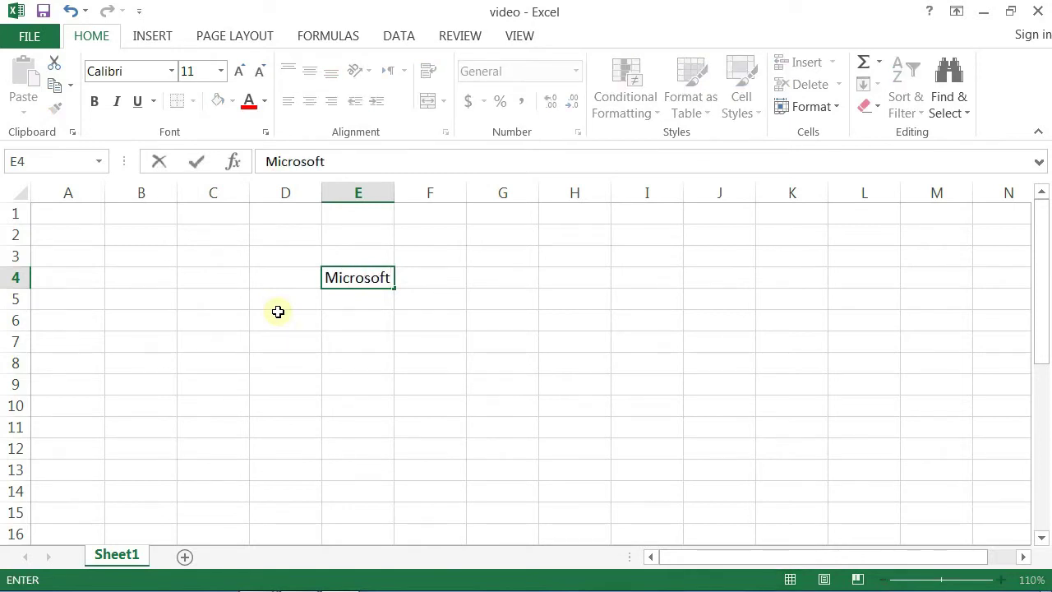
left_click(391, 189)
left_click(408, 251)
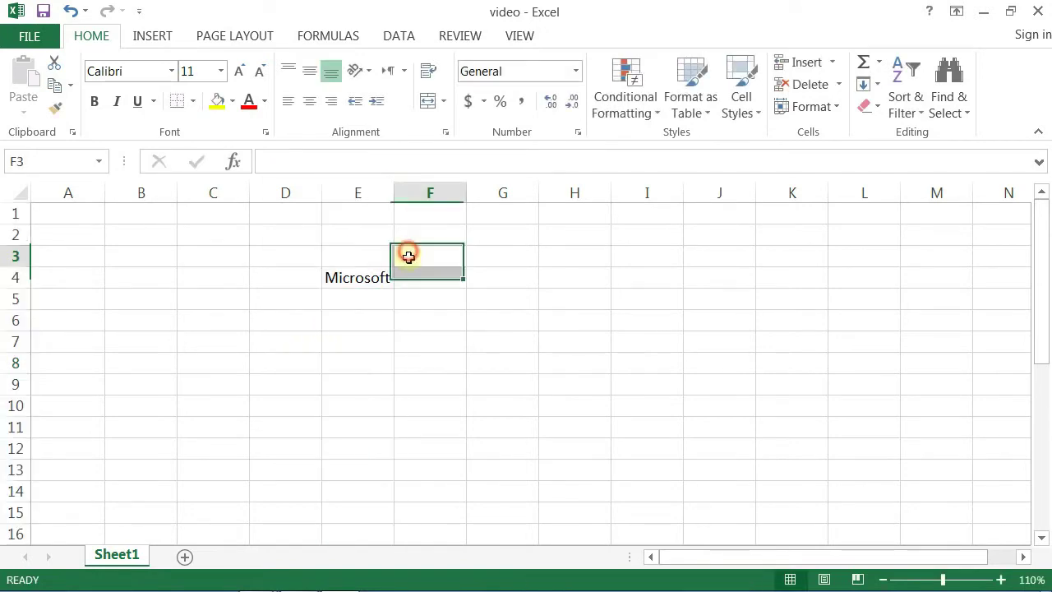
Widen column E to more than twice its width and make row 4 several times taller so E4 becomes a large cell
left_click(368, 273)
double_click(367, 273)
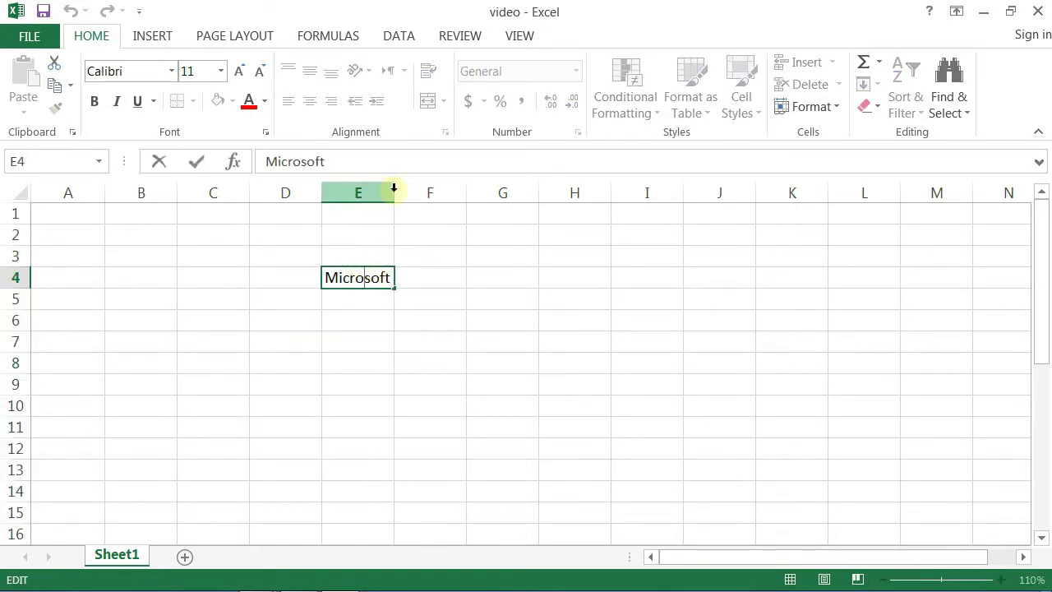
left_click(401, 257)
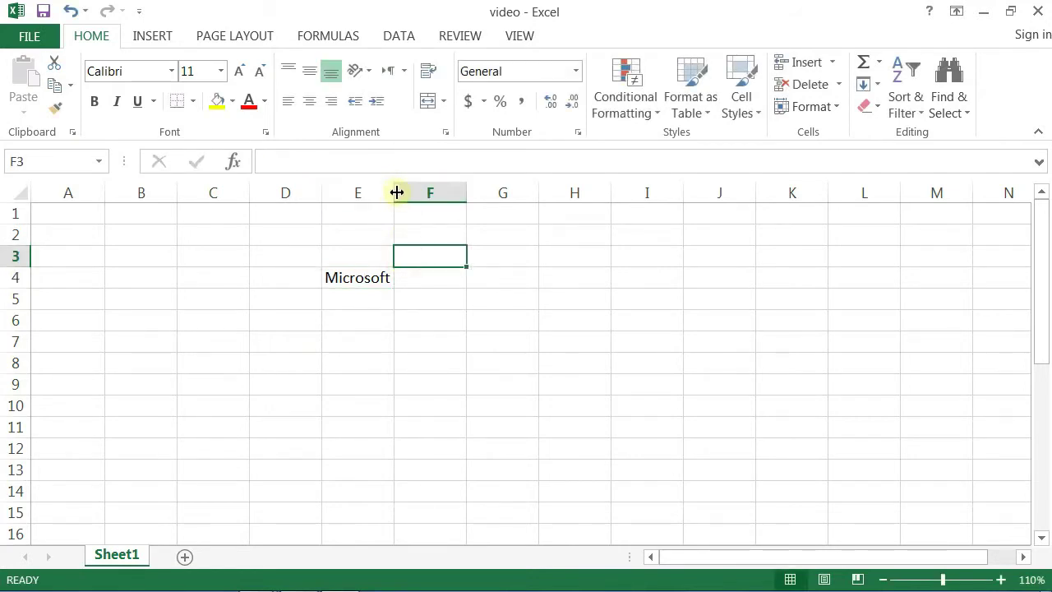
left_click_drag(393, 191, 493, 200)
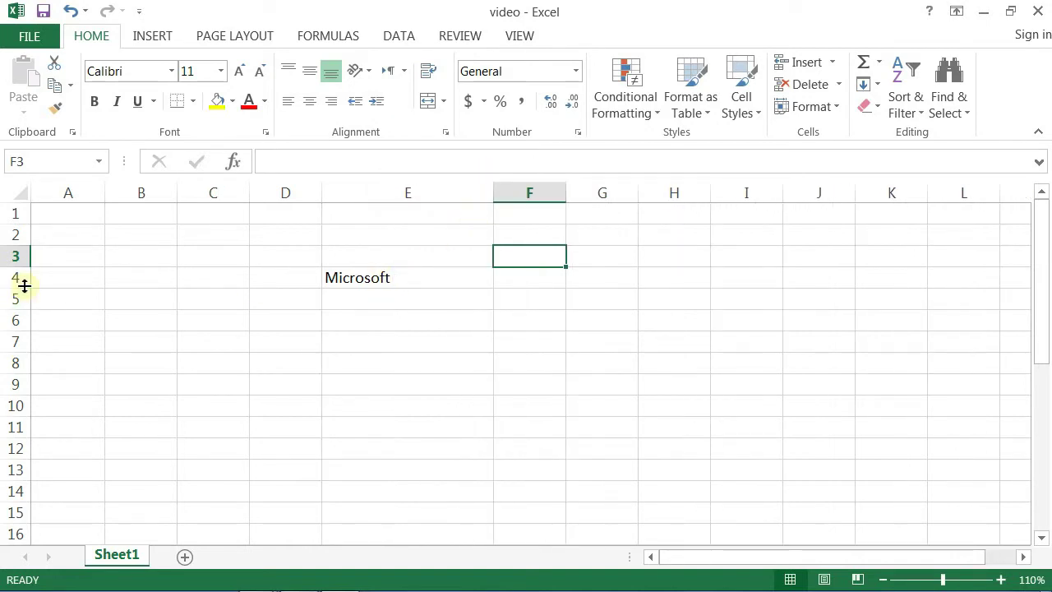
left_click_drag(25, 285, 42, 362)
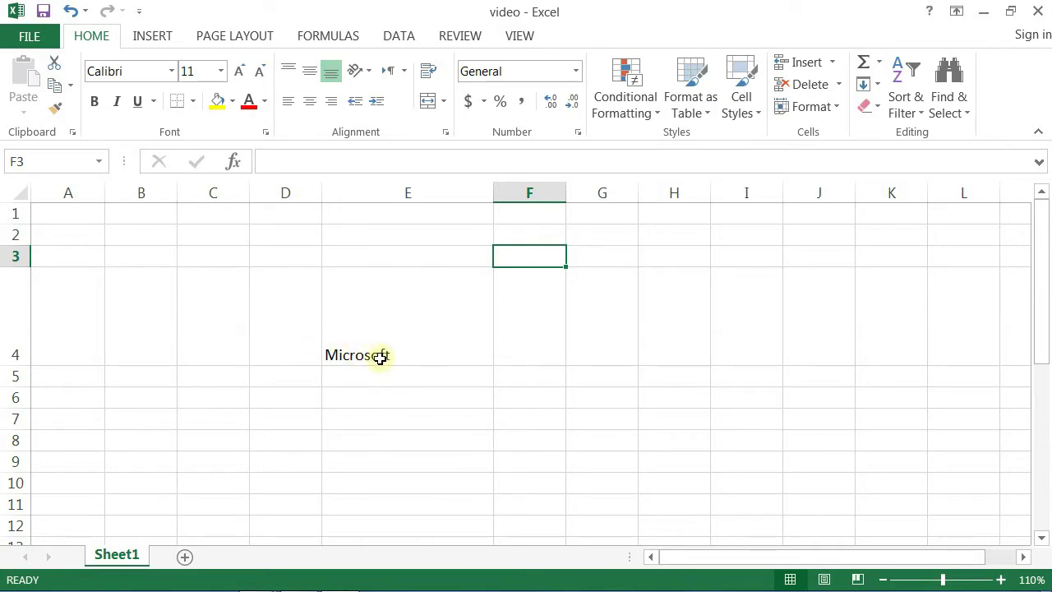
Try the top, middle and bottom vertical alignments on cell E4 several times in turn, ending on bottom alignment
left_click(429, 295)
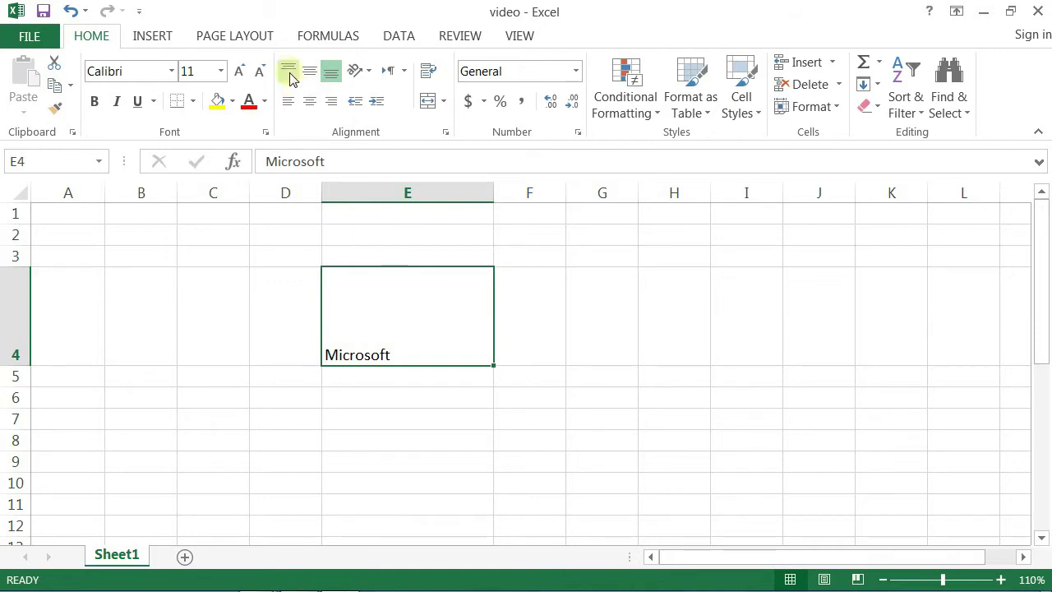
left_click(289, 74)
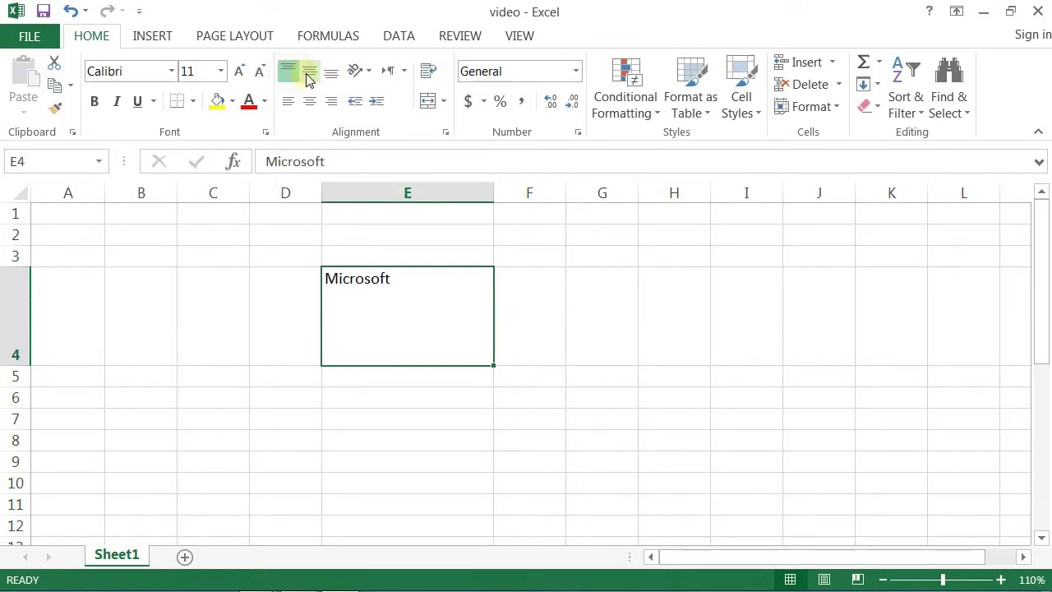
left_click(305, 73)
left_click(330, 74)
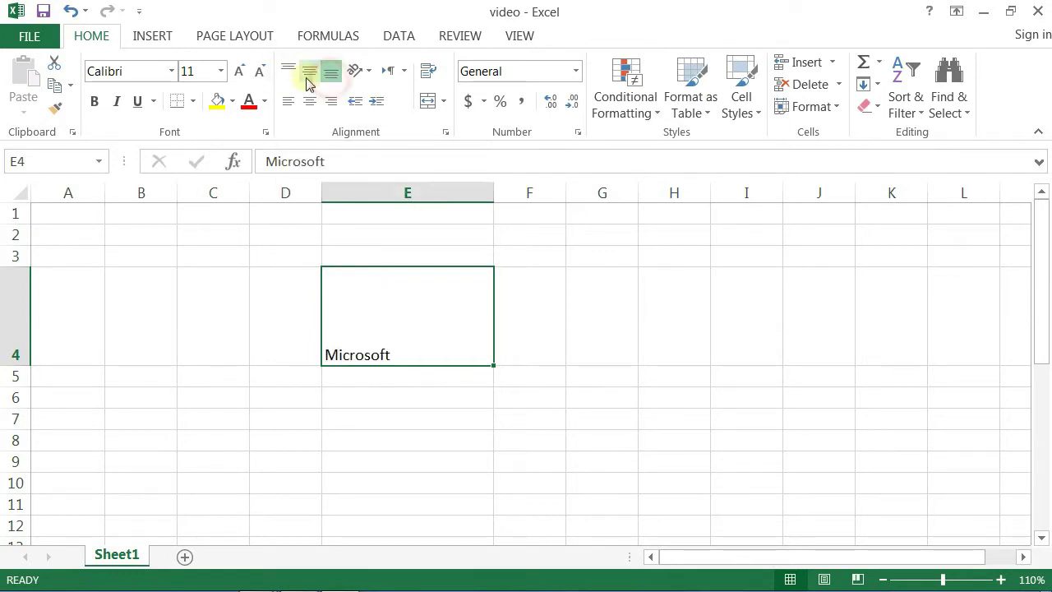
left_click(290, 74)
left_click(310, 74)
left_click(329, 74)
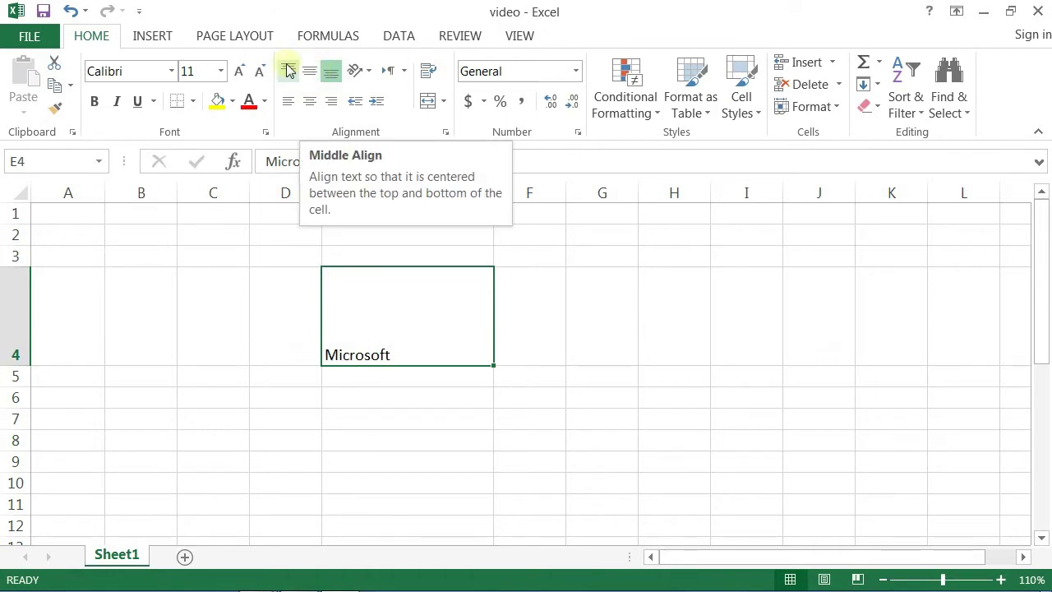
left_click(288, 71)
left_click(307, 73)
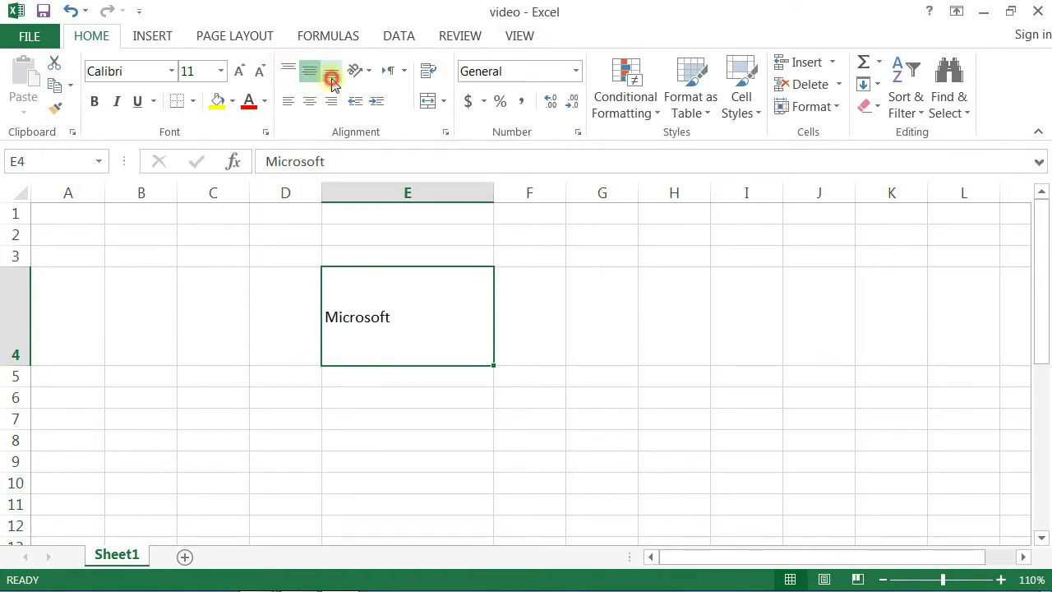
left_click(330, 74)
left_click(289, 66)
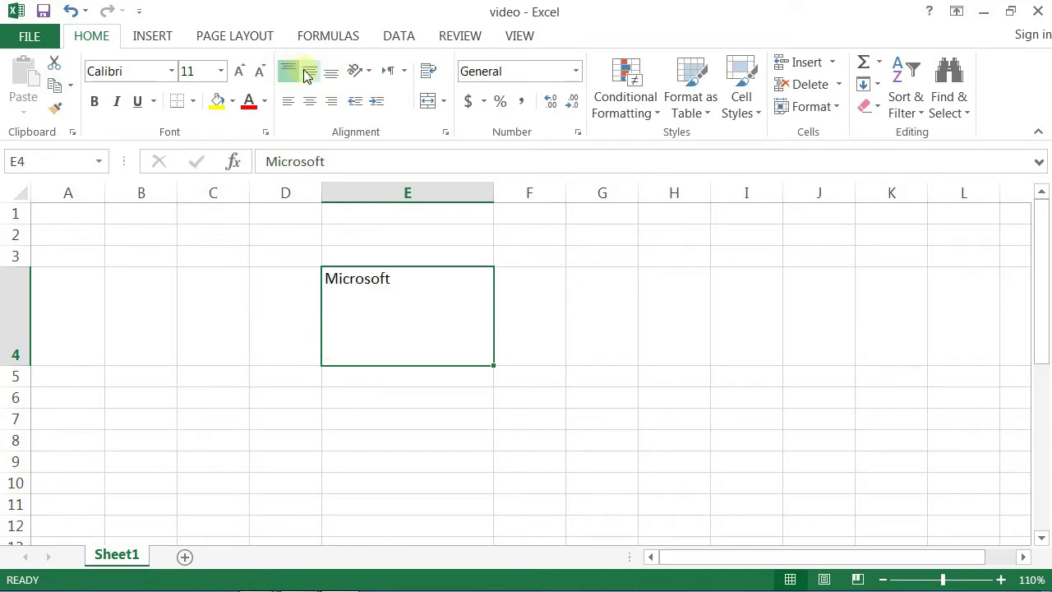
left_click(309, 73)
left_click(330, 76)
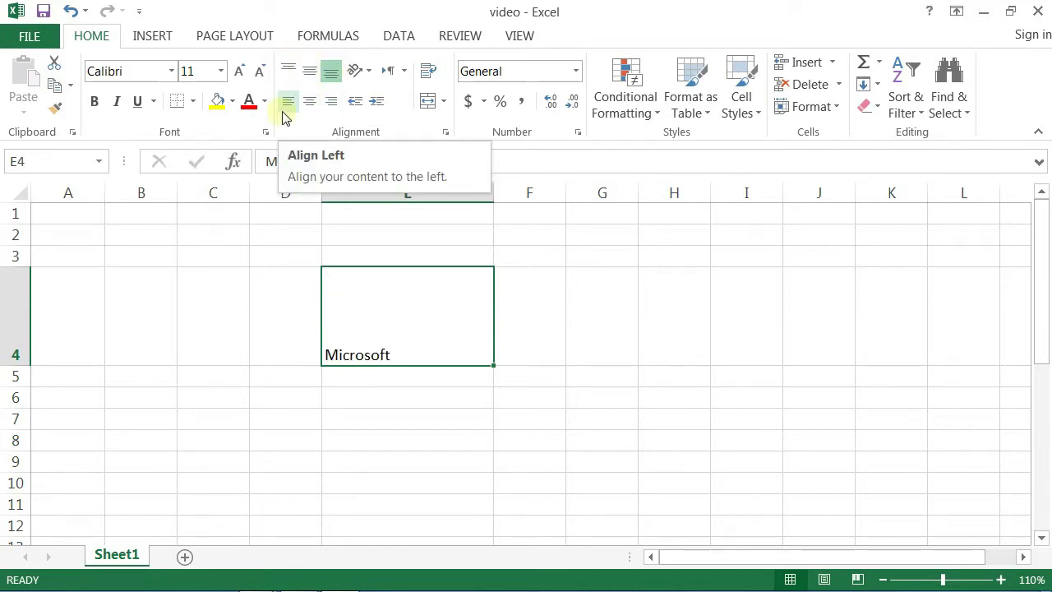
Try the left, center and right horizontal alignments on cell E4 twice in turn, ending on right alignment
left_click(284, 113)
left_click(308, 107)
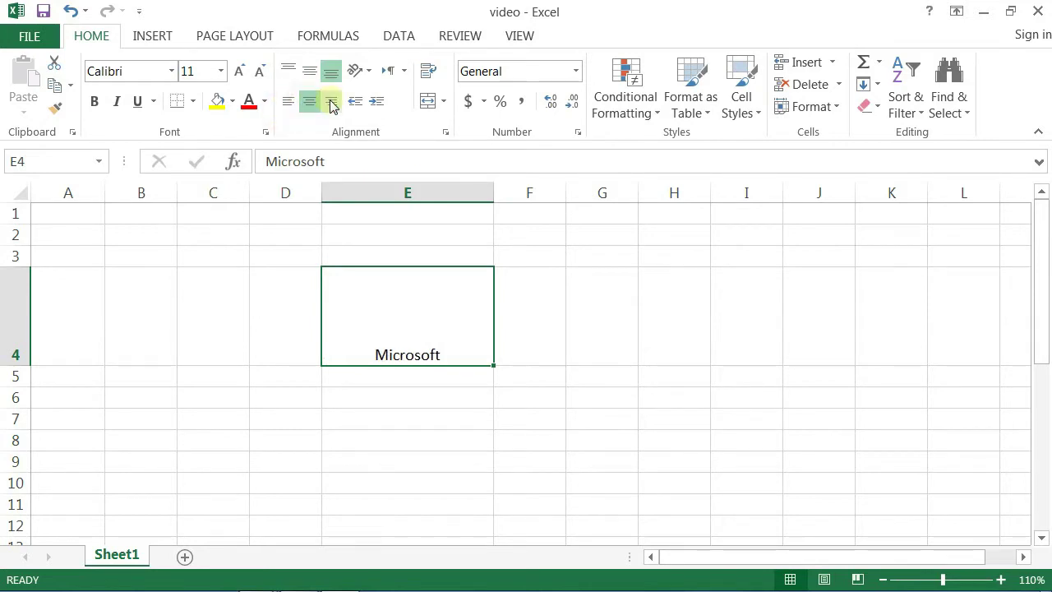
left_click(332, 105)
left_click(289, 102)
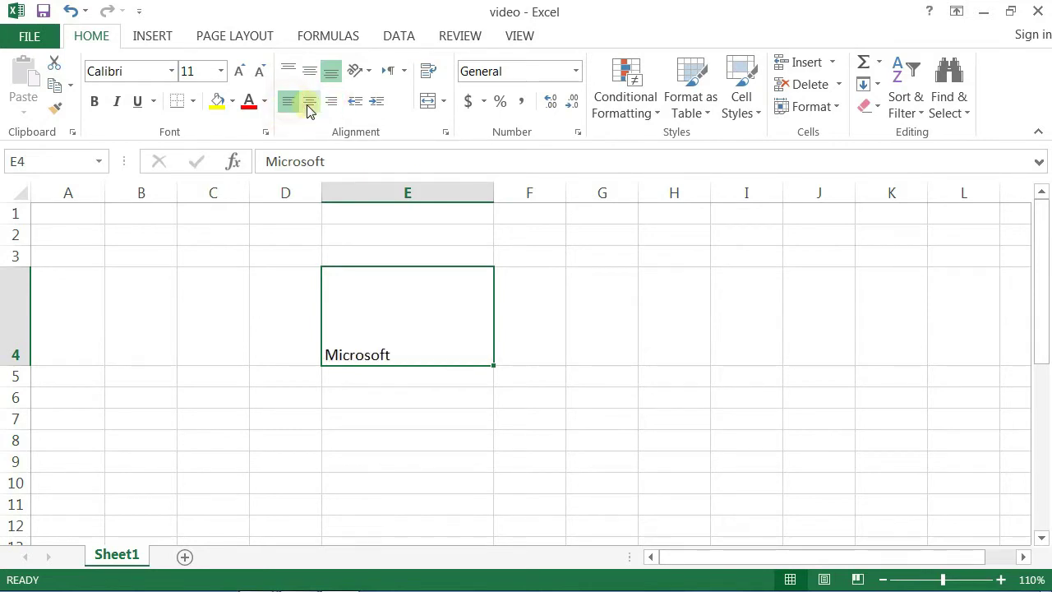
left_click(309, 103)
left_click(331, 103)
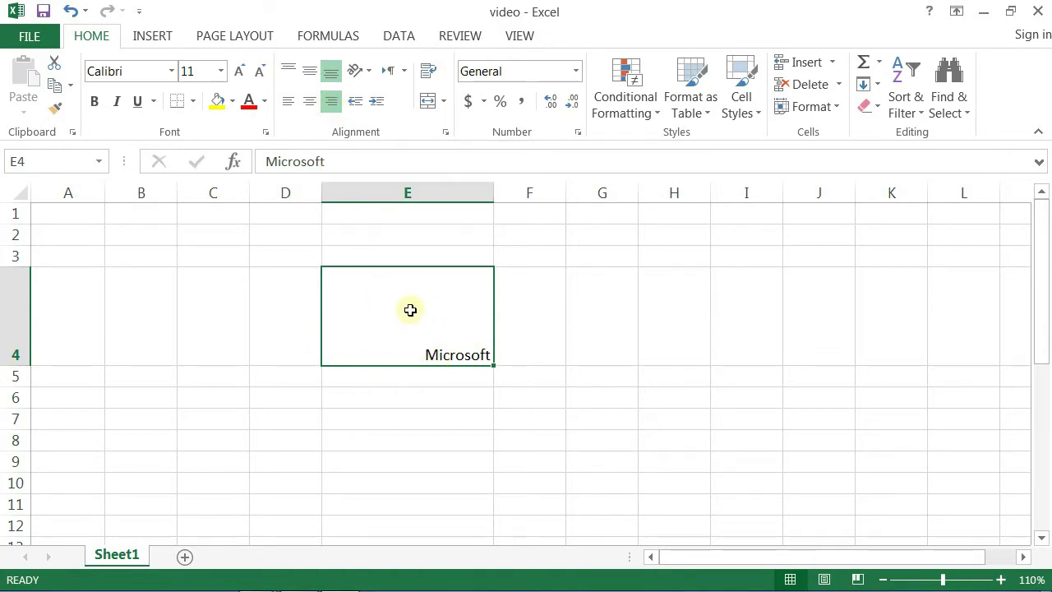
Center the text of cell E4 both vertically and horizontally
left_click(310, 74)
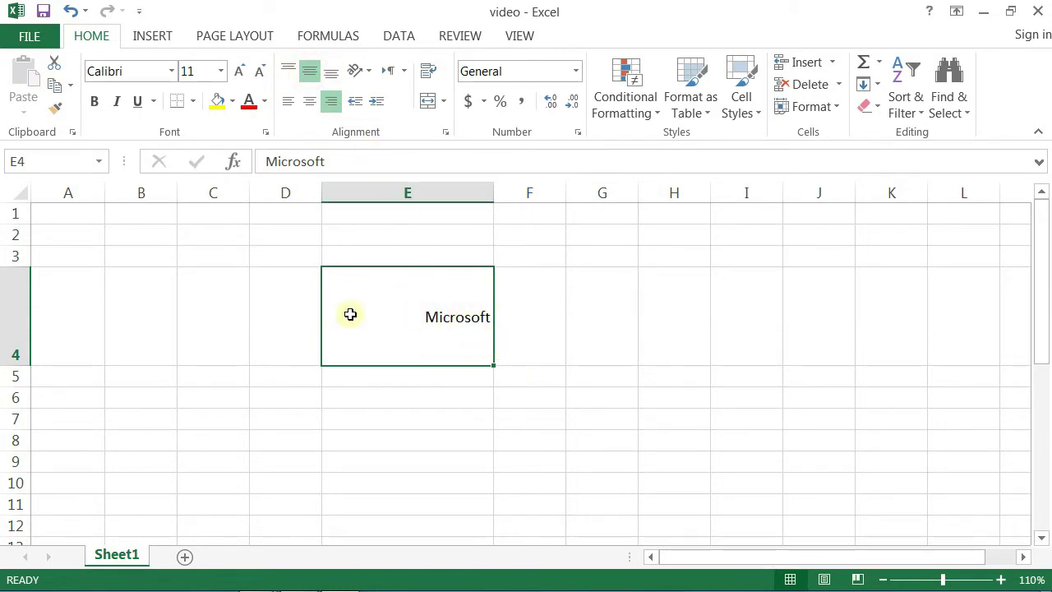
left_click(313, 105)
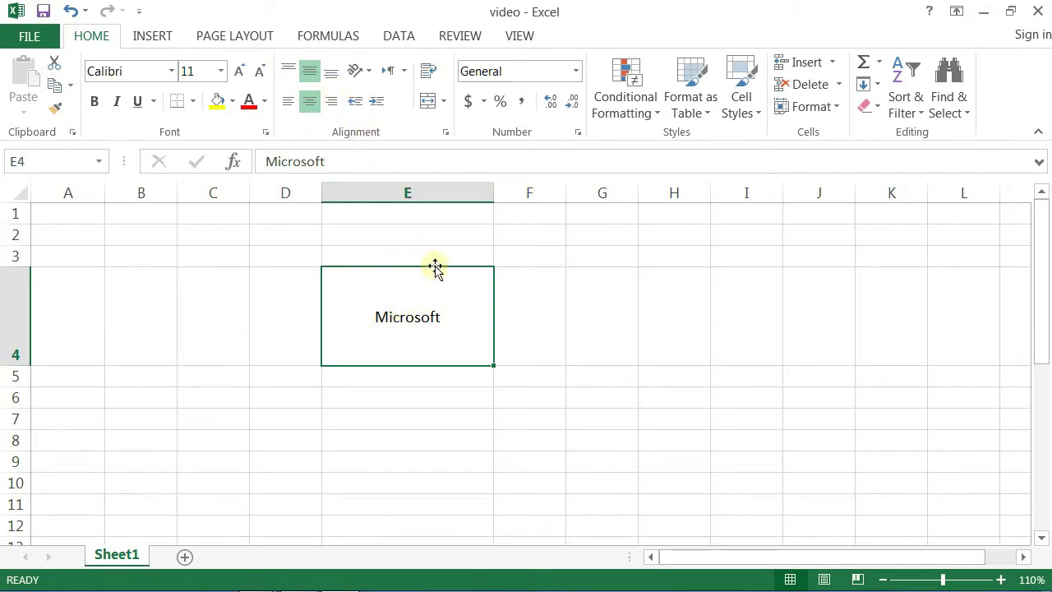
Try right alignment in E4 with bottom and top positions, and return the text to the middle center
left_click(329, 107)
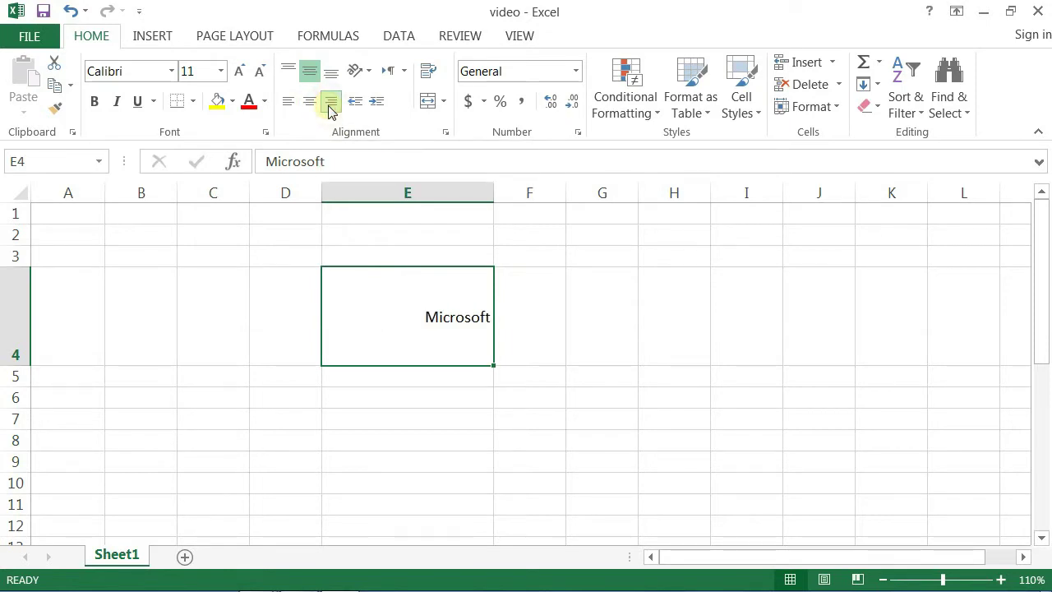
left_click(331, 74)
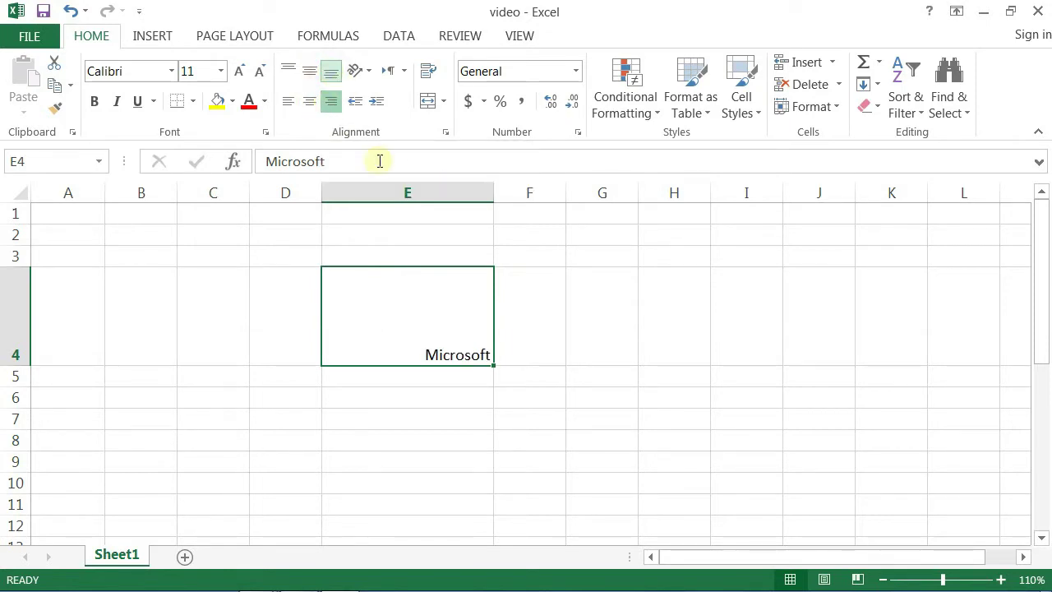
left_click(288, 71)
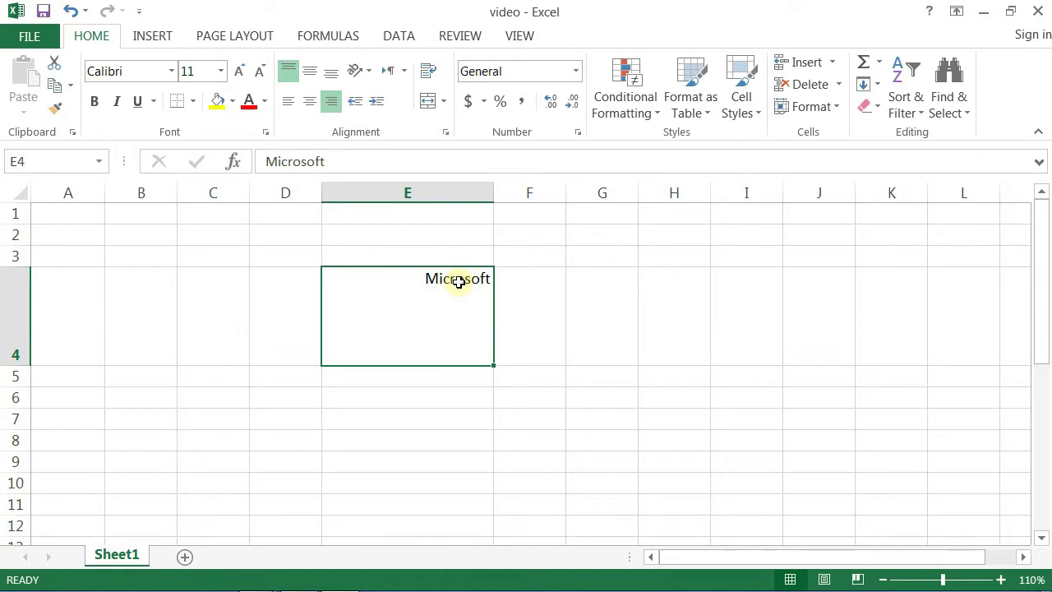
left_click(309, 101)
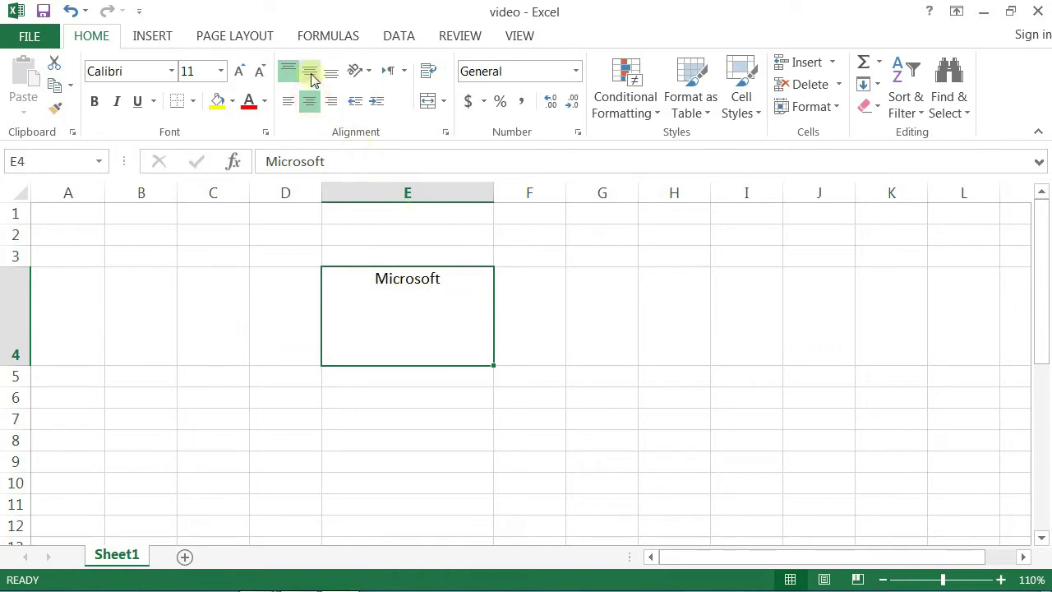
left_click(310, 72)
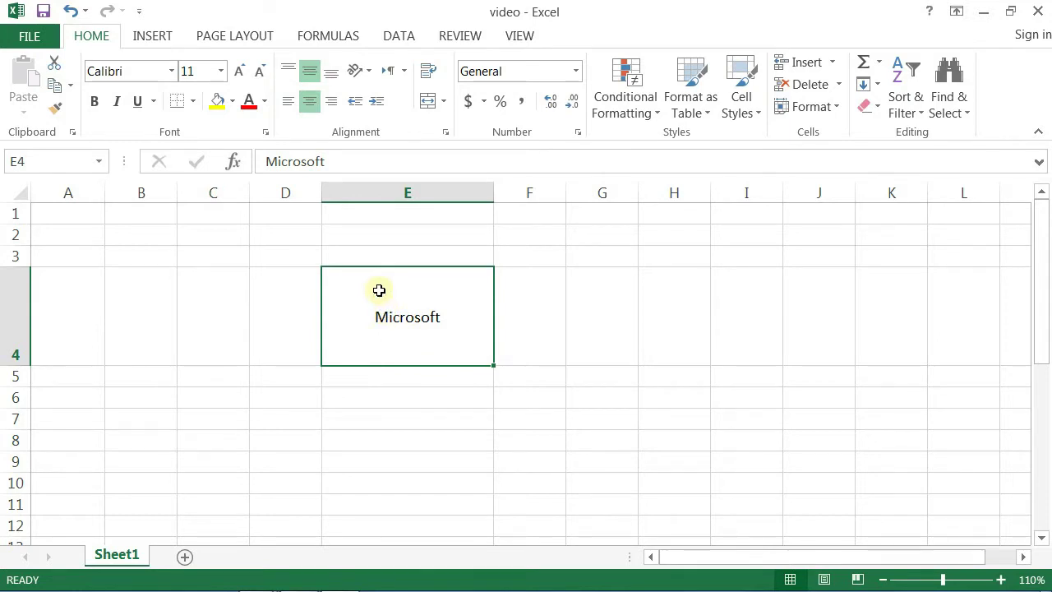
Try the Angle Counterclockwise and Angle Clockwise orientations on the text in cell E4
left_click(369, 81)
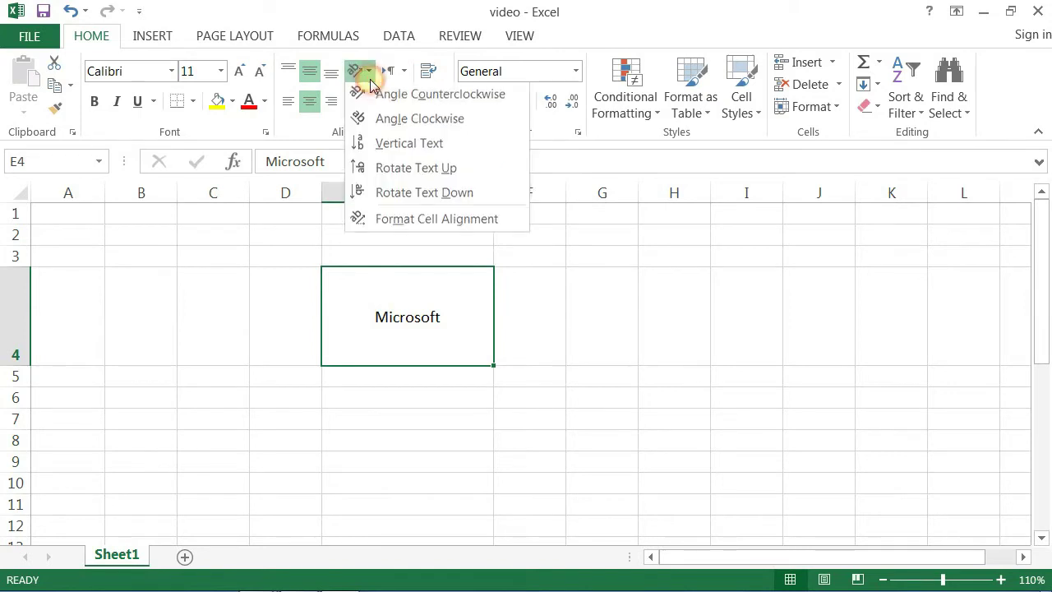
left_click(381, 97)
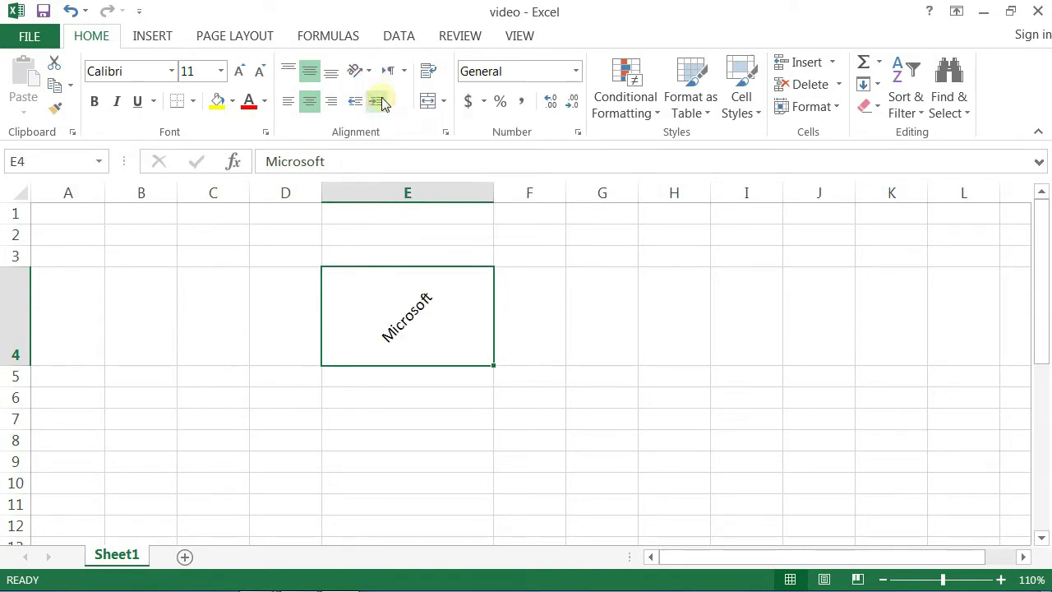
left_click(371, 74)
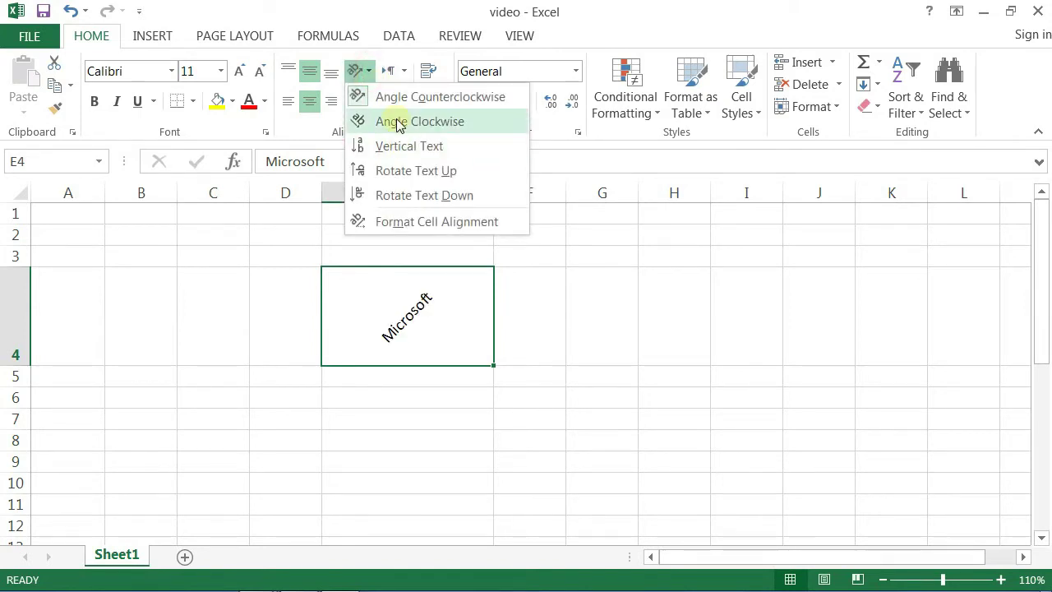
left_click(393, 122)
Set the orientation of cell E4 to Vertical Text and make row 4 slightly taller
left_click(371, 74)
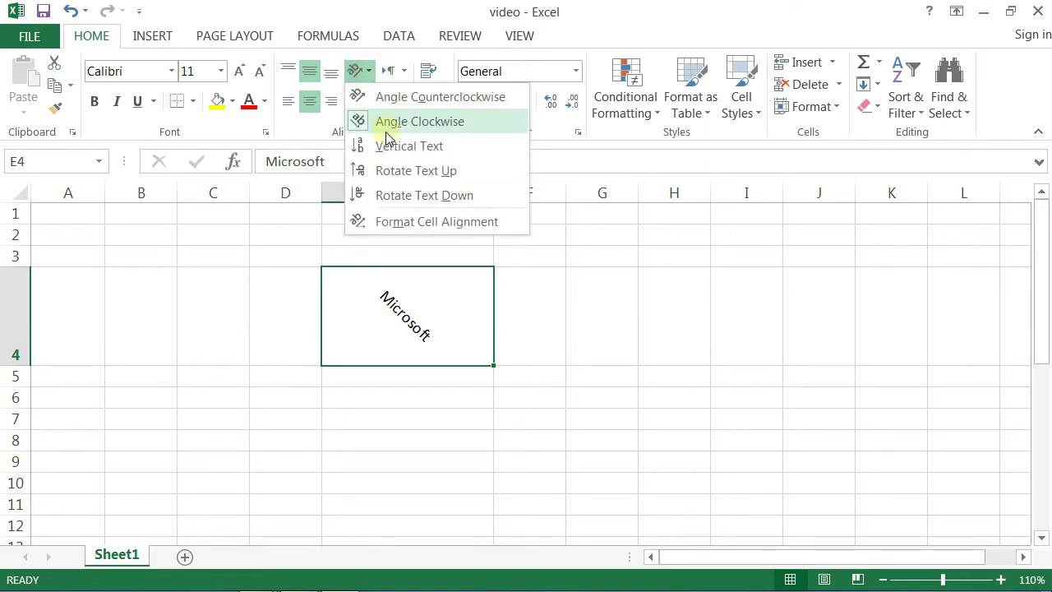
left_click(399, 148)
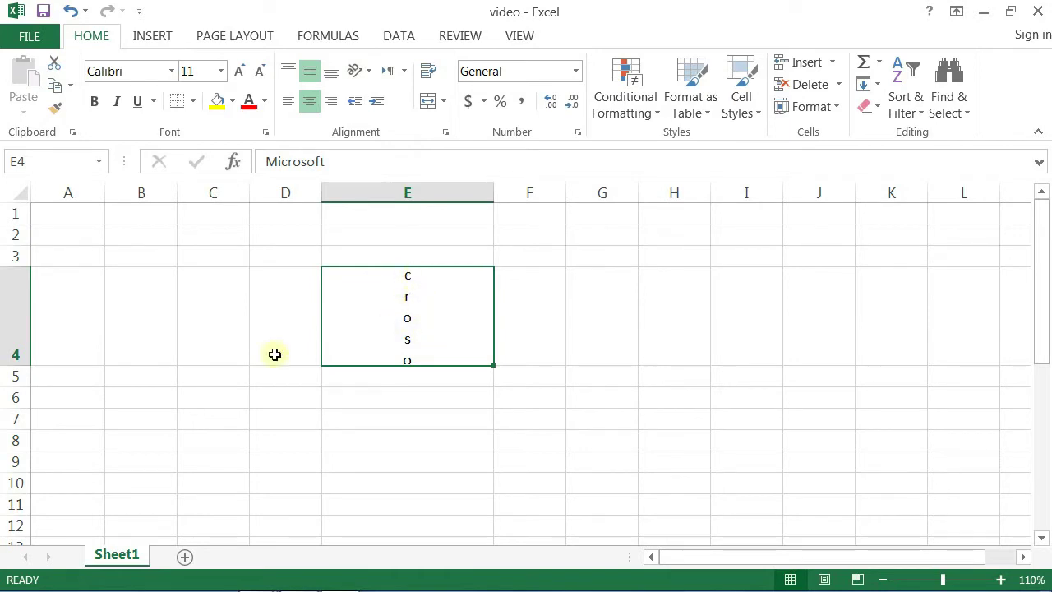
mouse_move(19, 364)
left_mouse_down()
mouse_move(35, 408)
mouse_move(25, 455)
mouse_move(18, 378)
left_mouse_up()
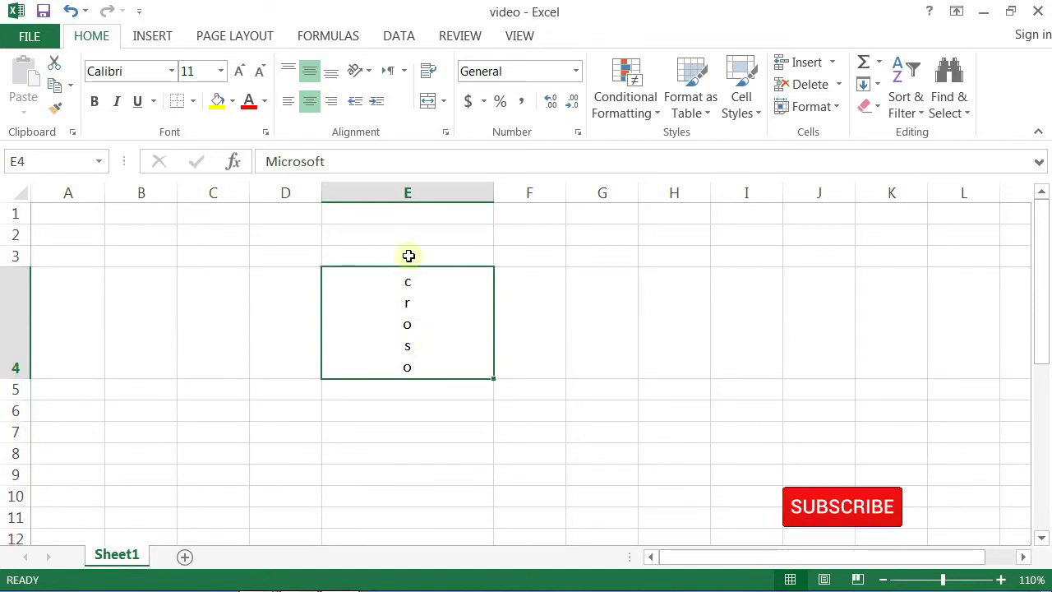
Turn on Shrink to fit for the vertical text in cell E4
left_click(362, 72)
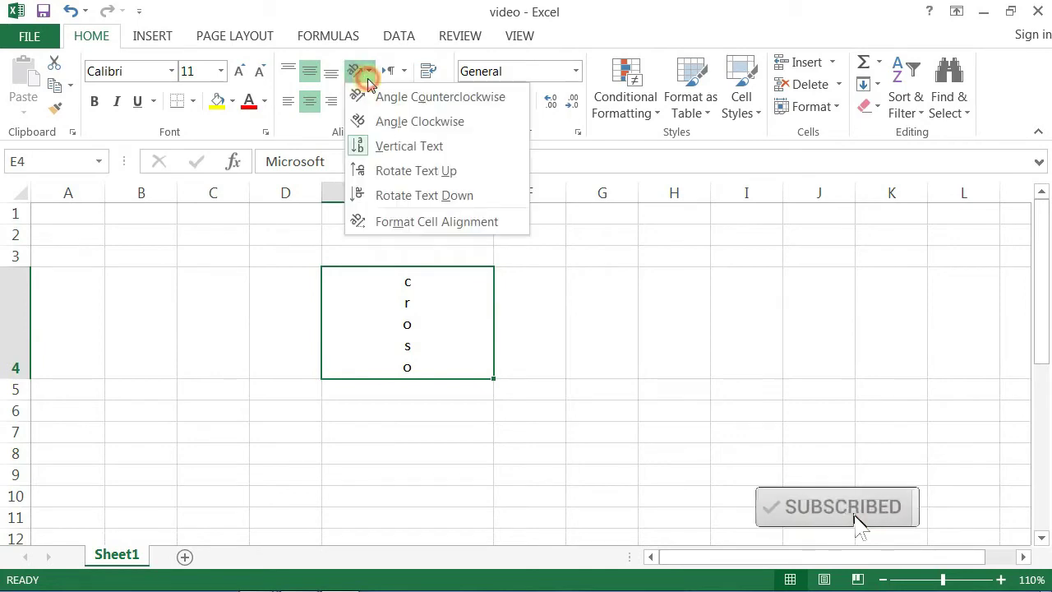
left_click(402, 222)
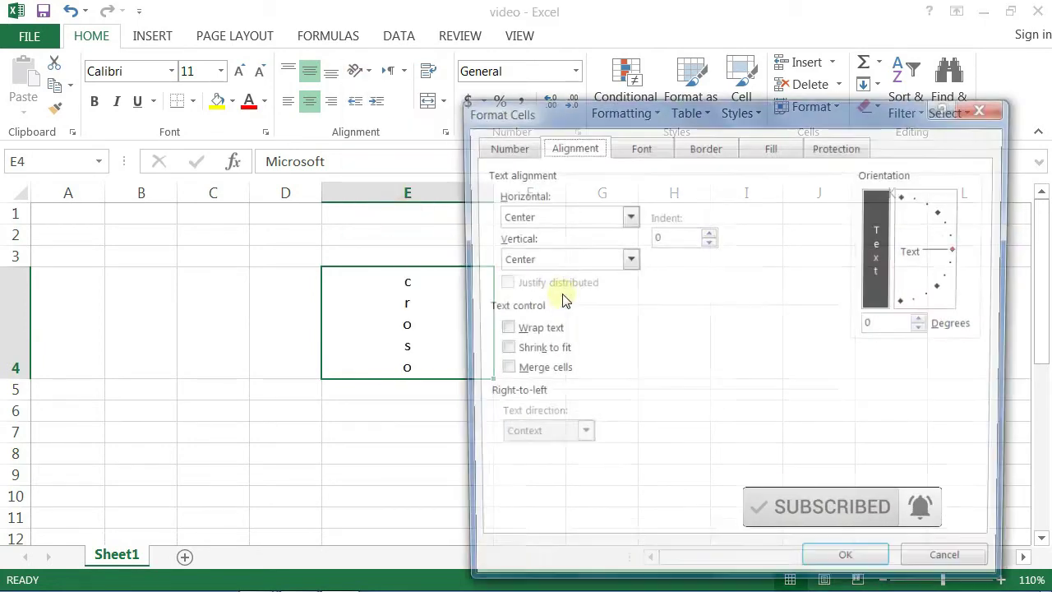
left_click(538, 352)
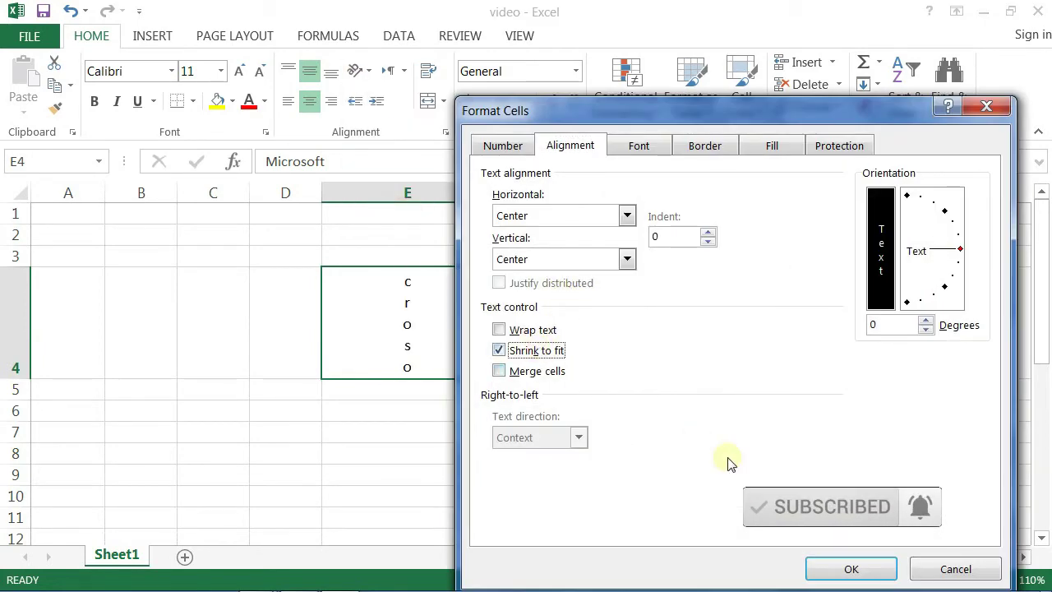
left_click(878, 582)
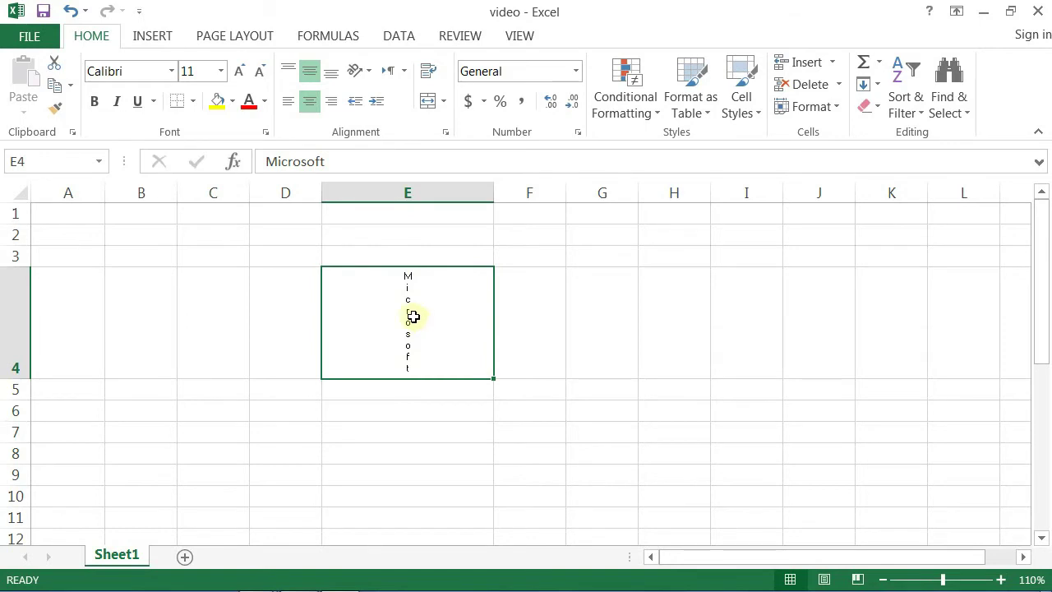
Try the Rotate Text Up and Rotate Text Down orientations on the text in cell E4
left_click(367, 72)
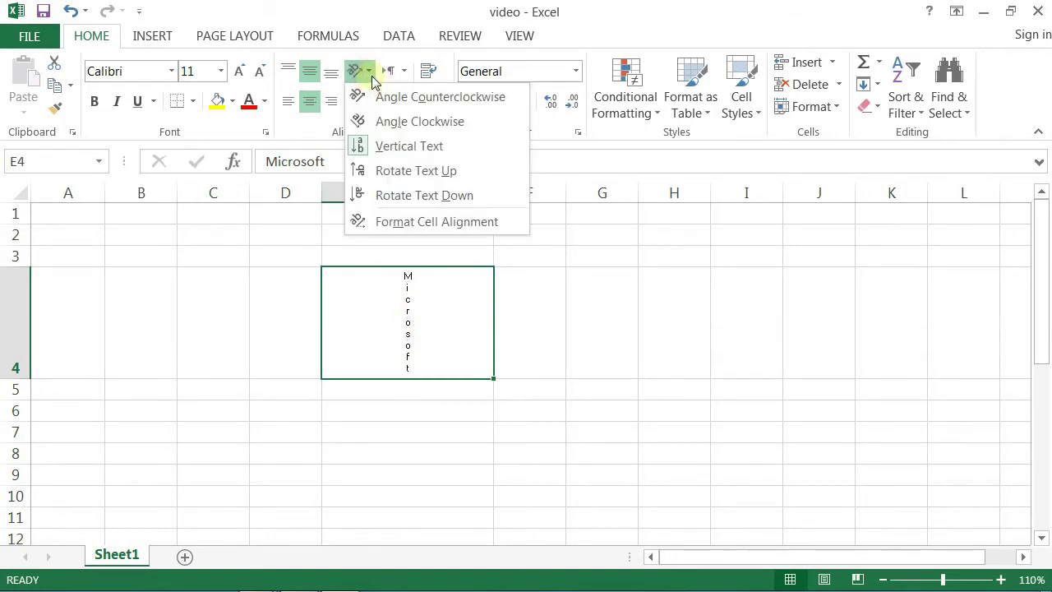
left_click(383, 172)
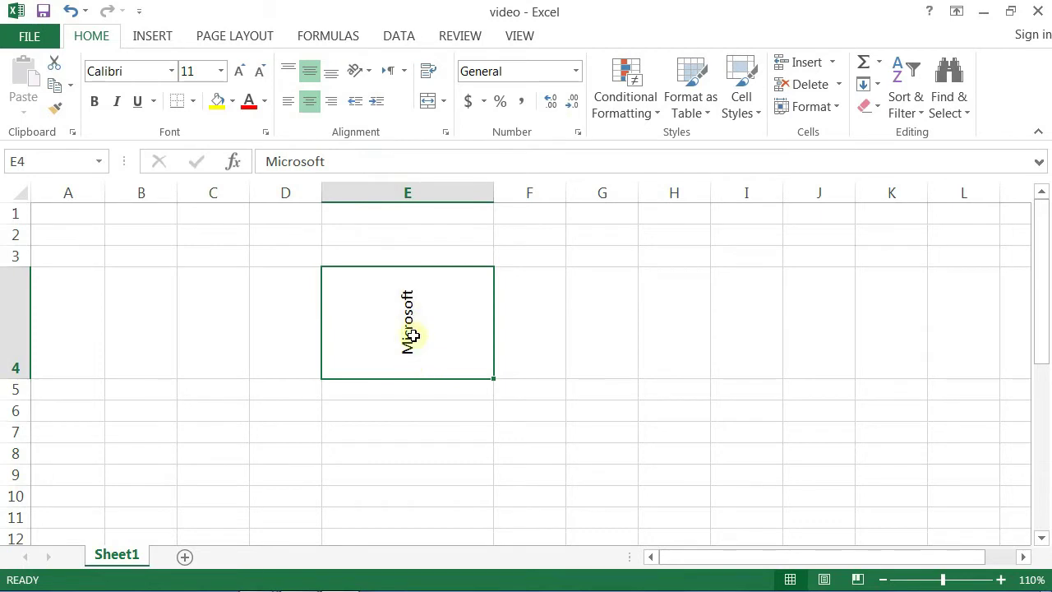
left_click(362, 71)
left_click(402, 196)
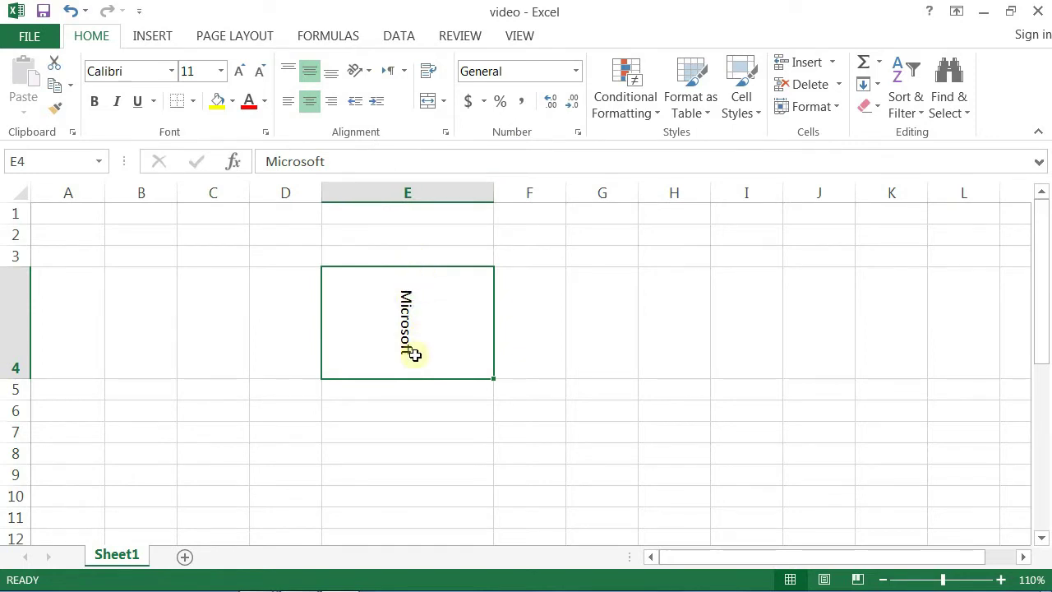
Turn off Shrink to fit for cell E4 and tilt its text downward to about -27 degrees
left_click(363, 72)
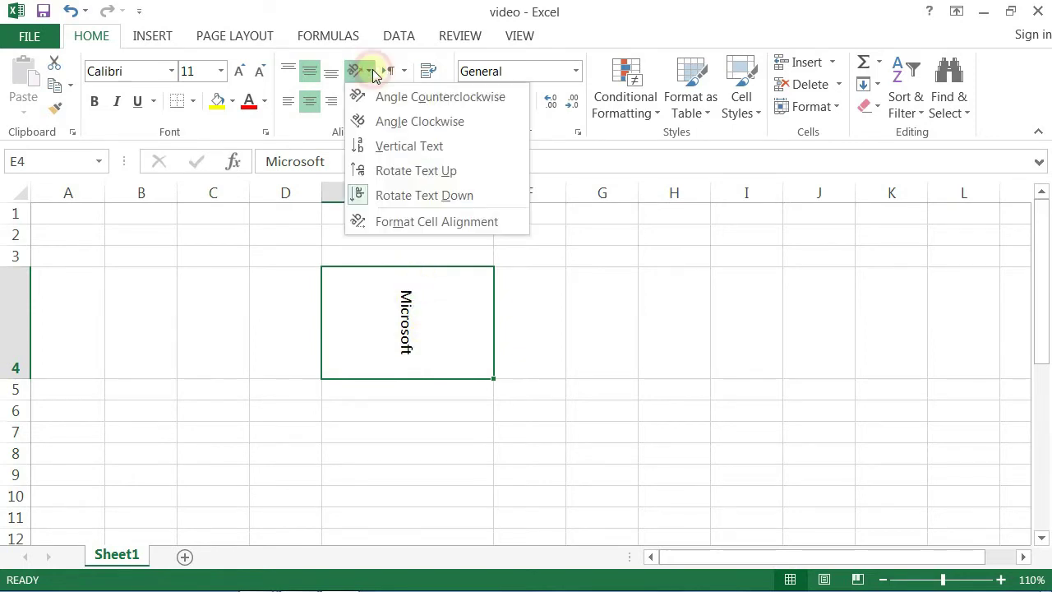
left_click(403, 222)
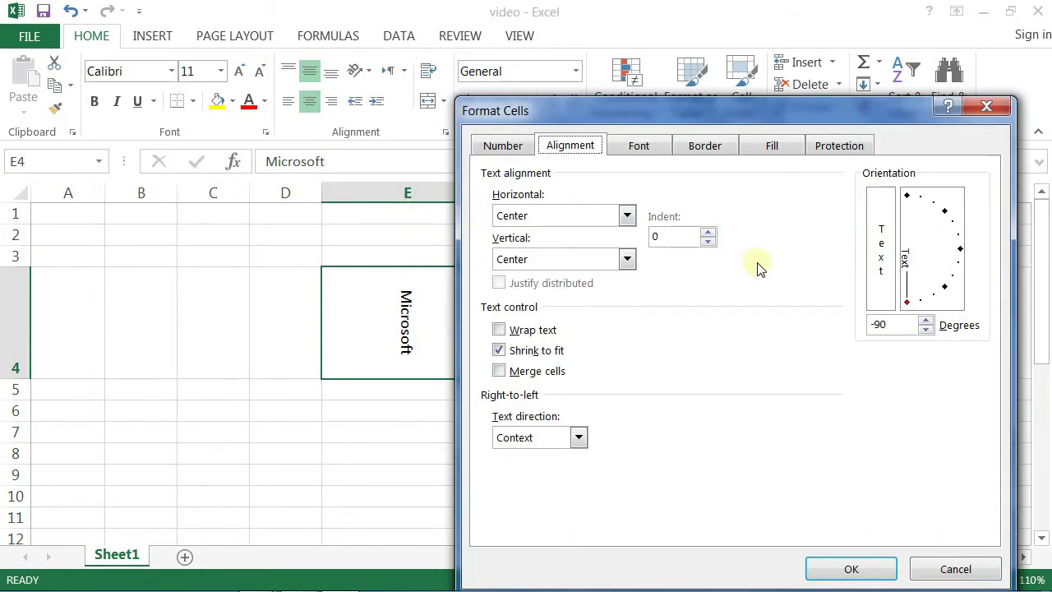
left_click(898, 308)
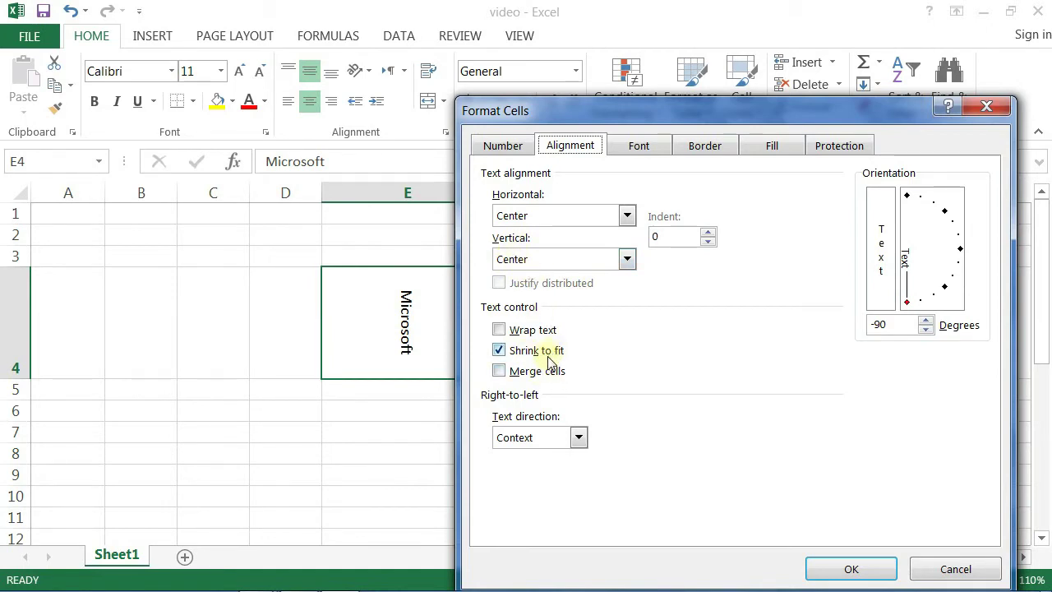
left_click(499, 350)
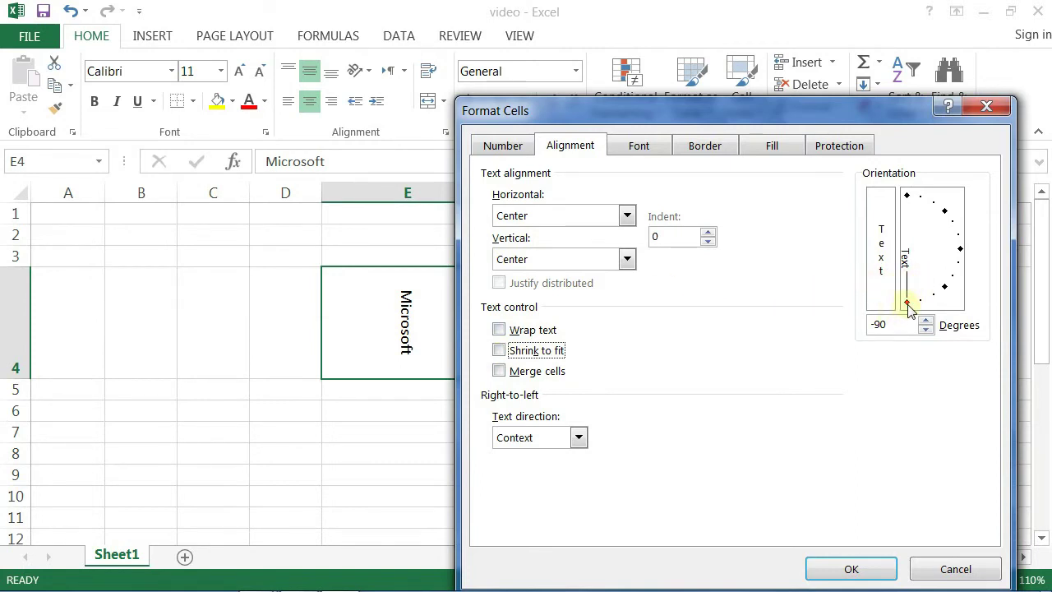
left_click_drag(908, 306, 844, 289)
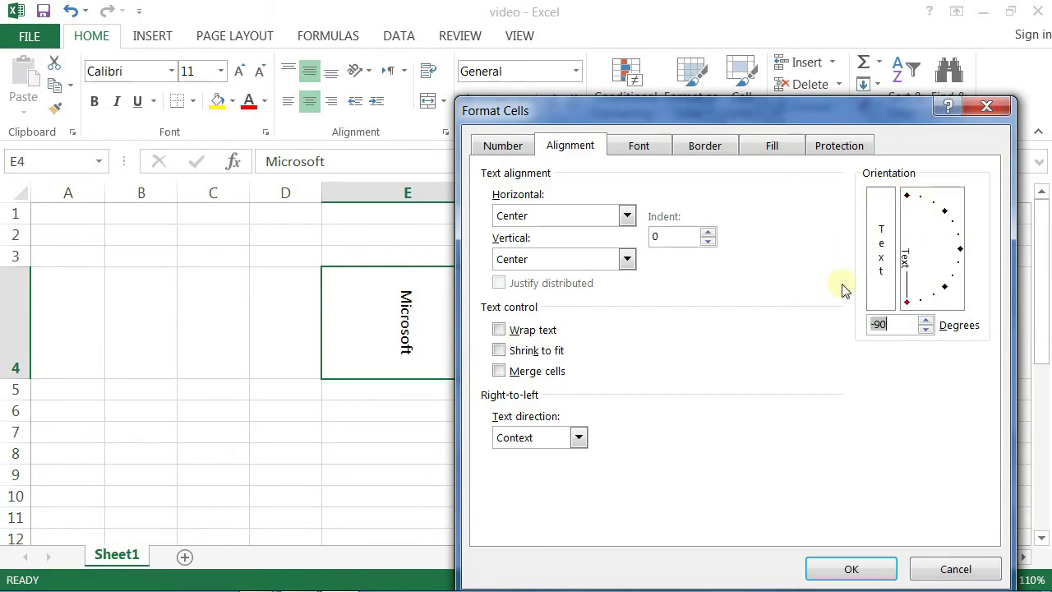
left_click_drag(912, 308, 945, 238)
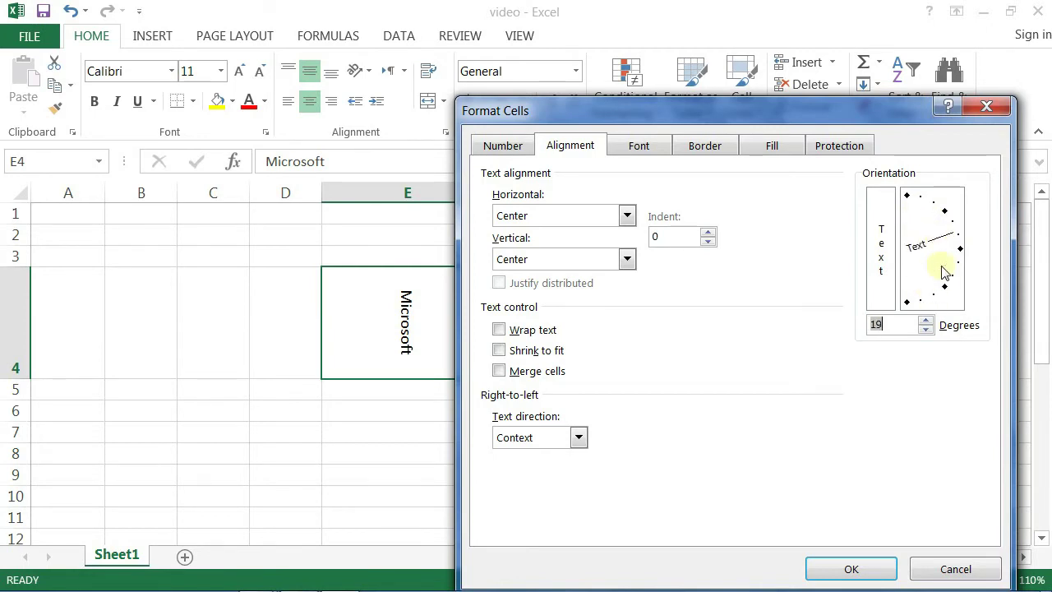
mouse_move(945, 274)
left_mouse_down()
mouse_move(939, 254)
mouse_move(935, 297)
mouse_move(953, 280)
left_mouse_up()
left_click(850, 568)
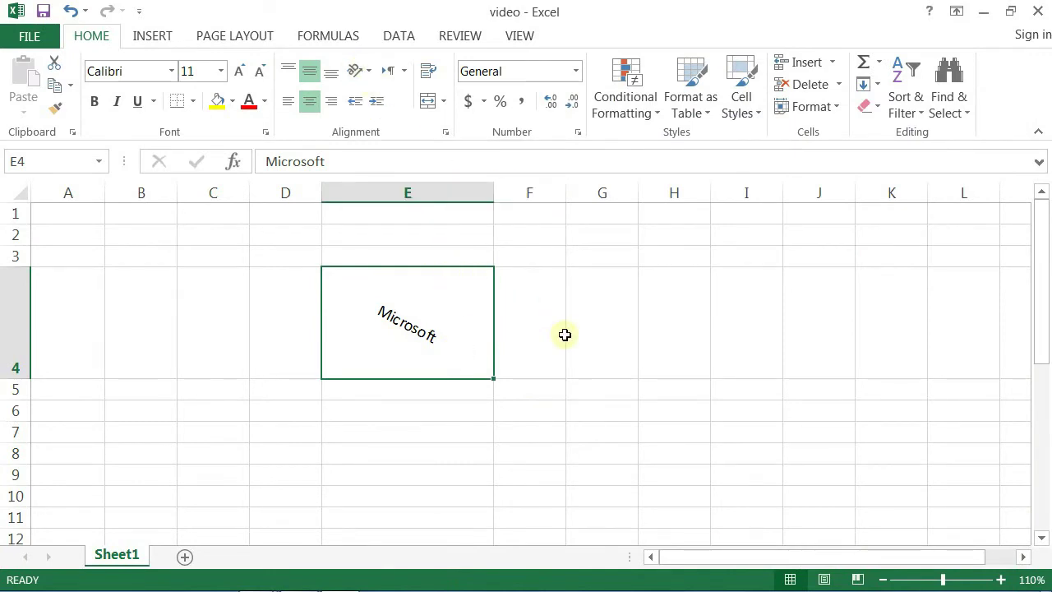
Turn the text in cell E4 back to about horizontal and reduce the height of row 4
left_click(369, 71)
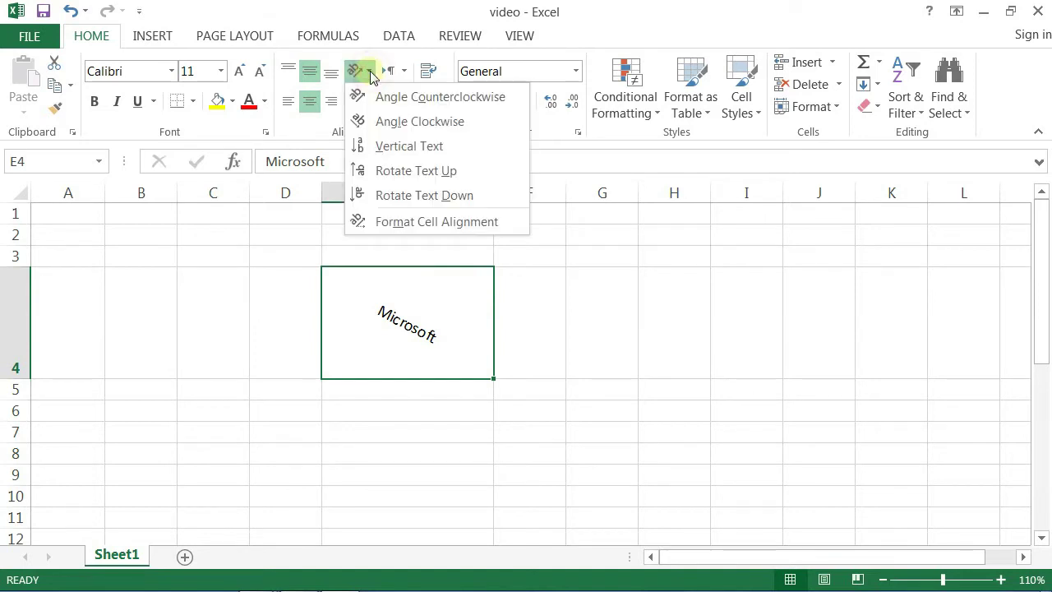
left_click(582, 352)
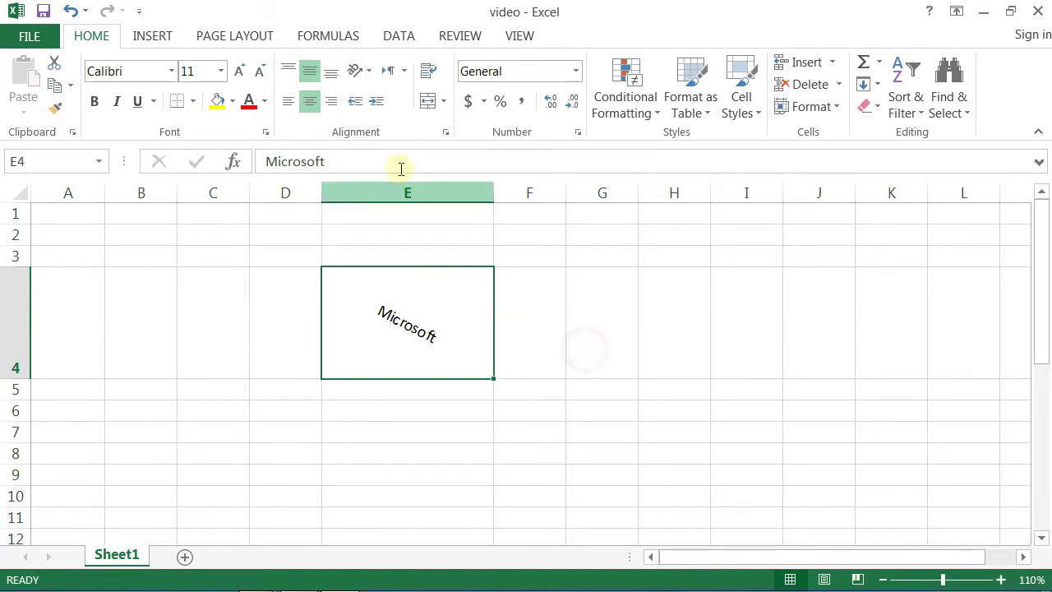
left_click(364, 74)
left_click(401, 222)
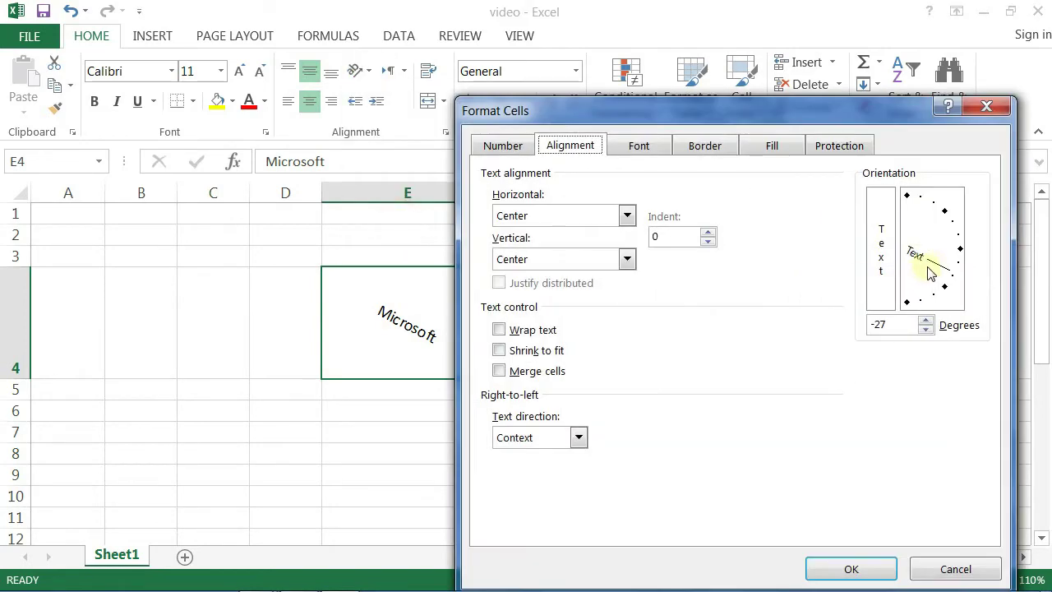
left_click_drag(935, 271, 953, 256)
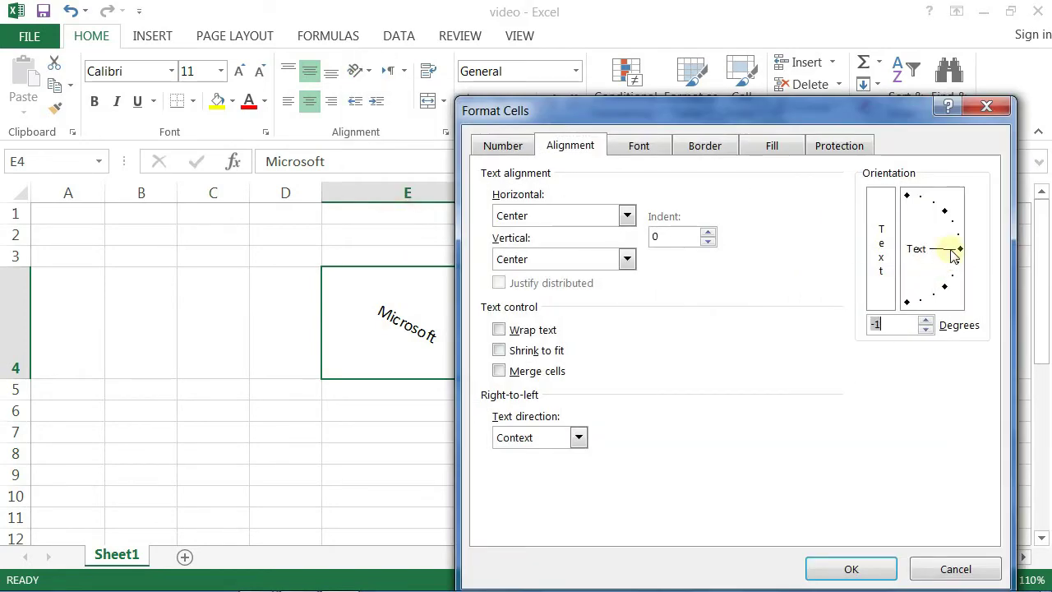
left_click(850, 567)
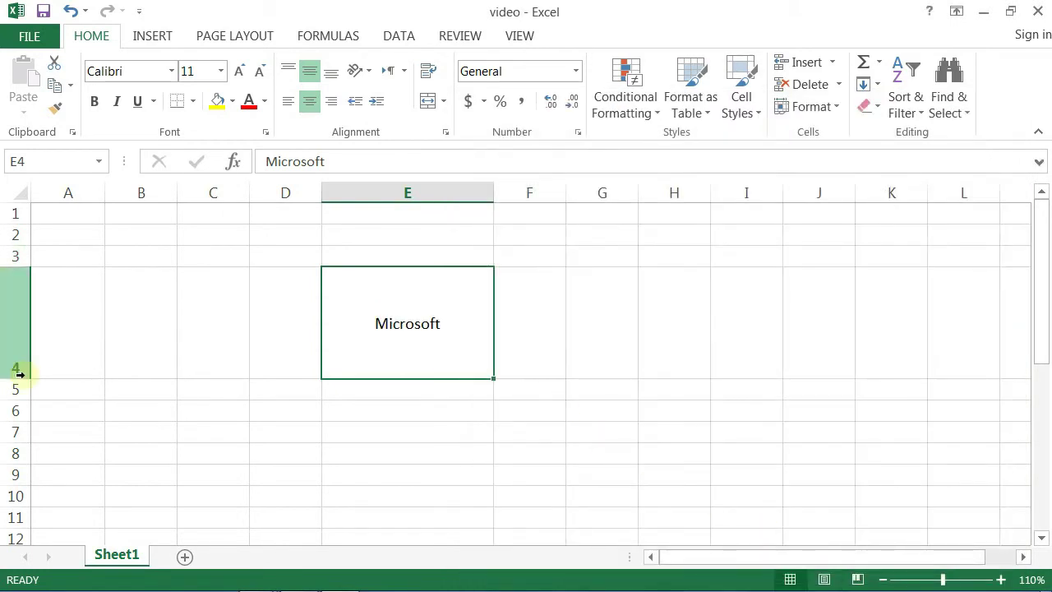
left_click_drag(18, 378, 21, 301)
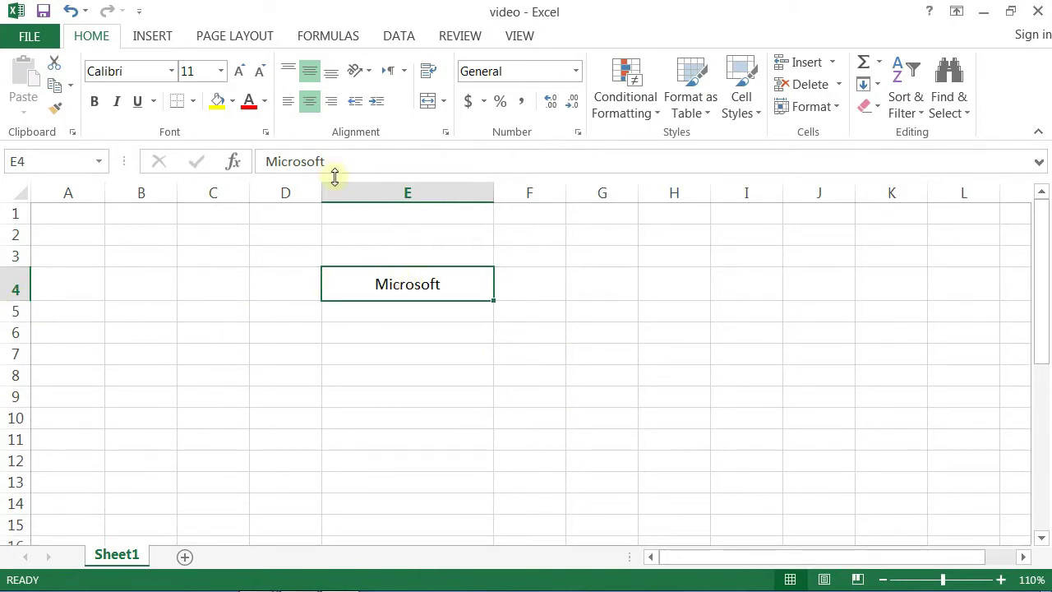
Enter MICROSOFT in cell E8 and keep that cell selected
left_click(386, 353)
right_click(380, 374)
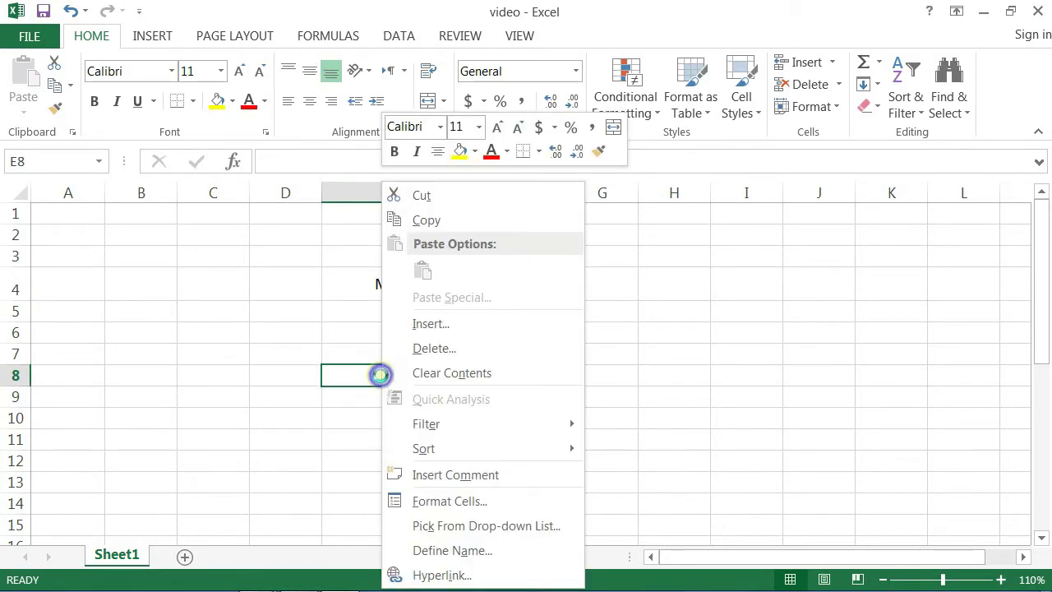
left_click(406, 383)
type("MICROSOFT")
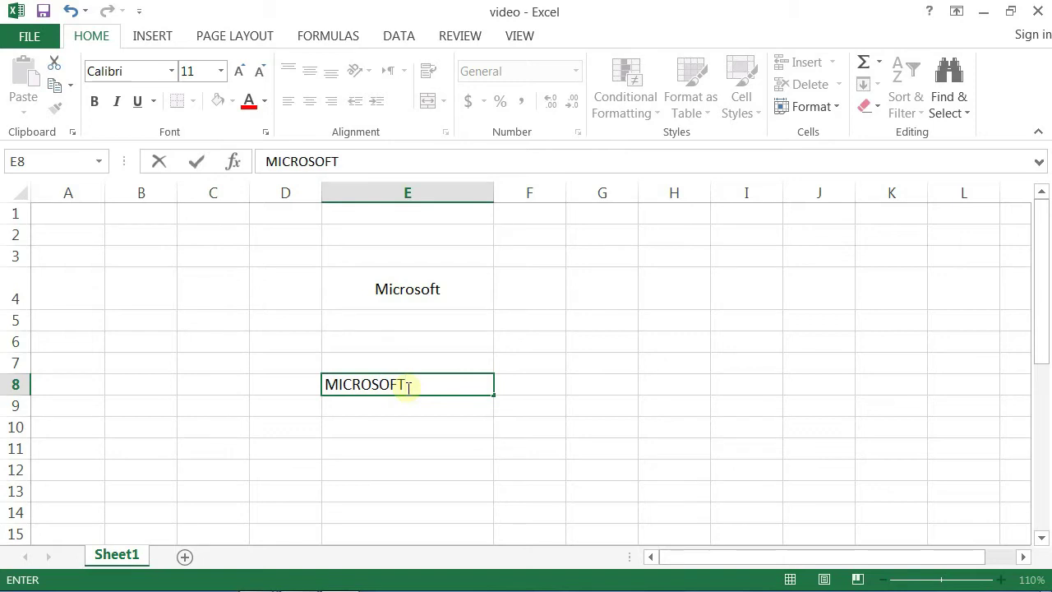
left_click(369, 411)
left_click(372, 388)
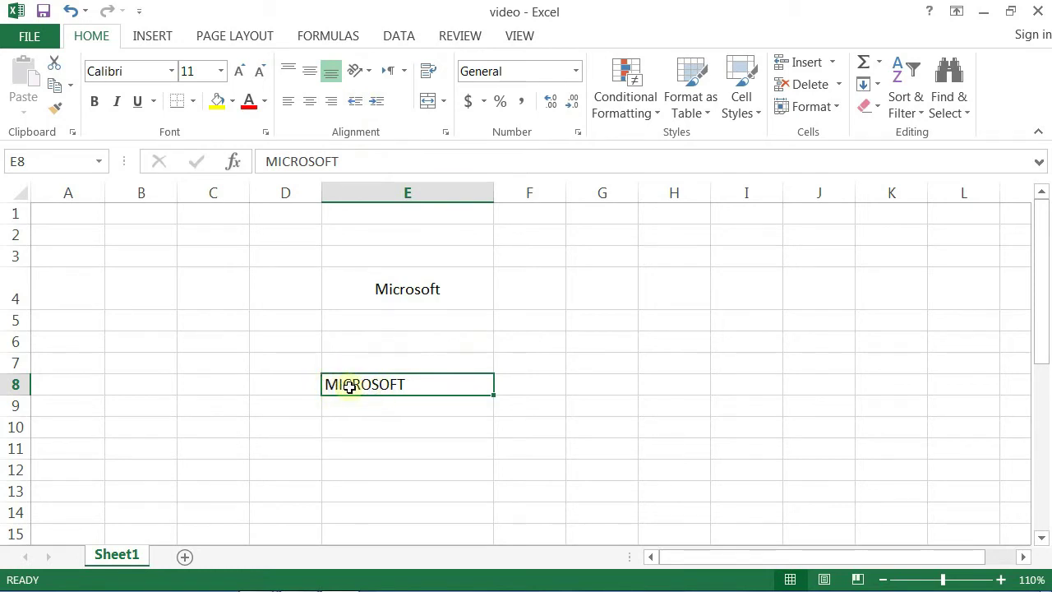
Try increasing the indent of cell E8 by four levels, and decrease it back to the cell's left edge
left_click(378, 107)
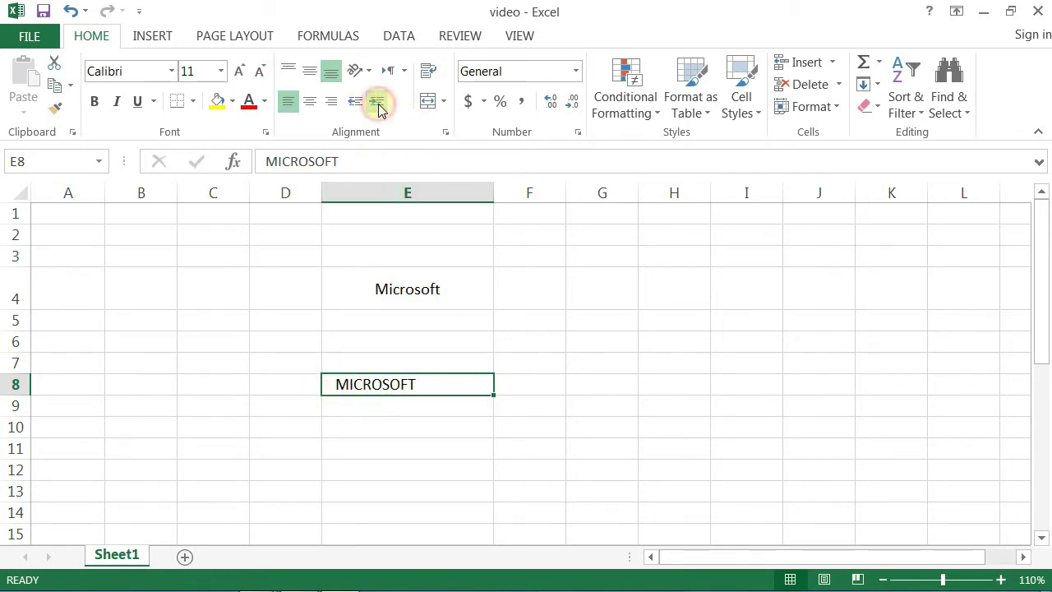
left_click(377, 107)
left_click(378, 107)
left_click(378, 106)
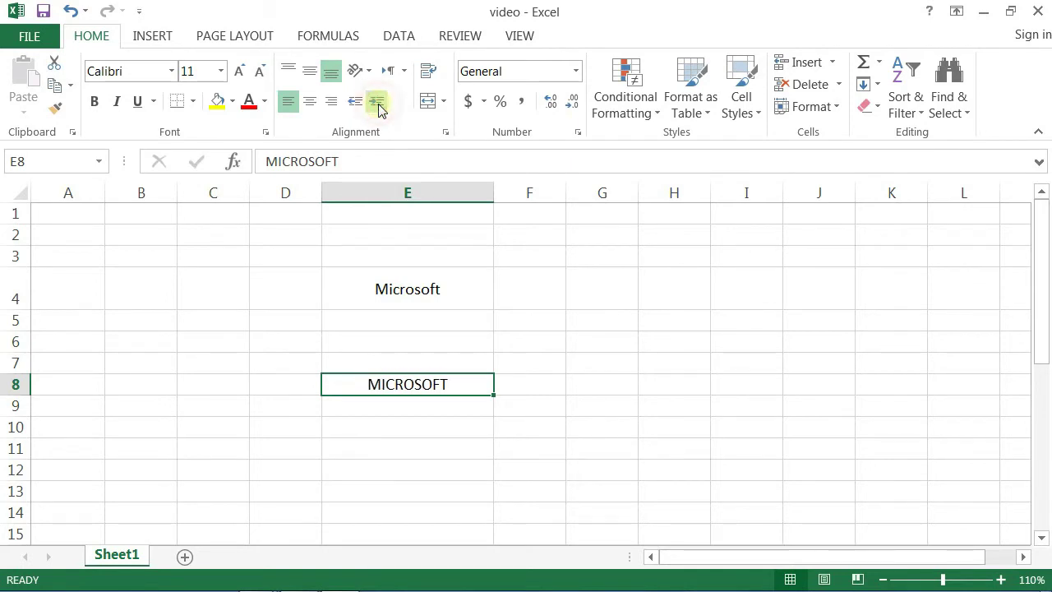
left_click(357, 107)
left_click(356, 107)
left_click(357, 106)
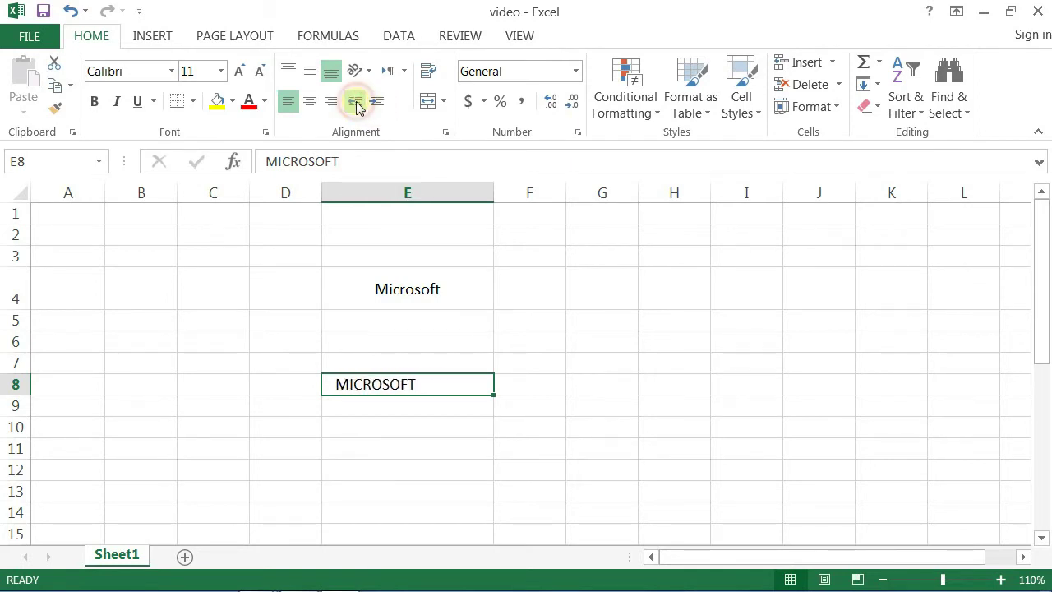
left_click(356, 107)
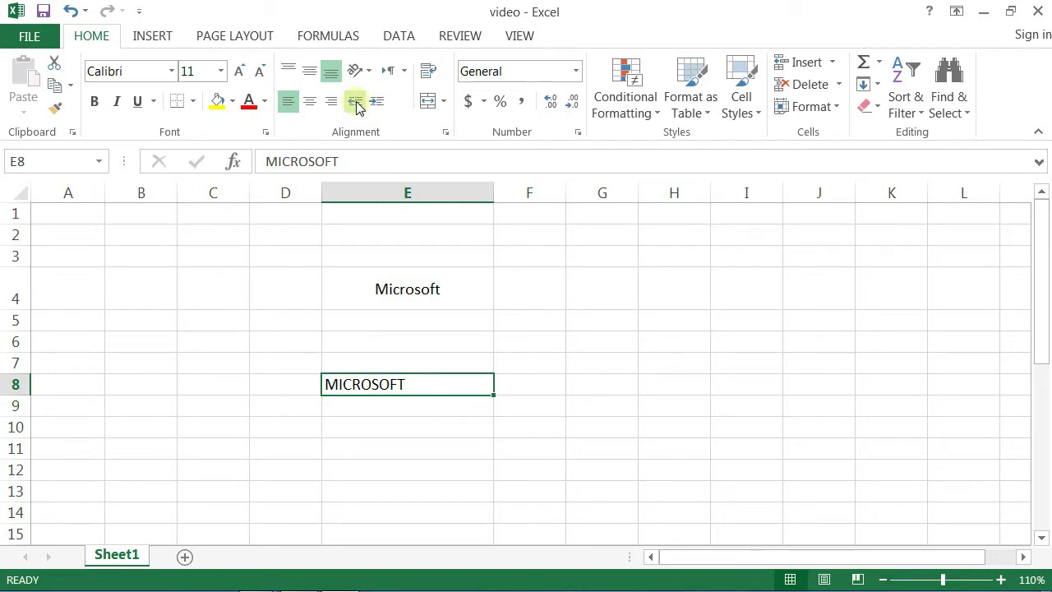
Increase the indent of cell E8 repeatedly until its text extends into column F
left_click(376, 110)
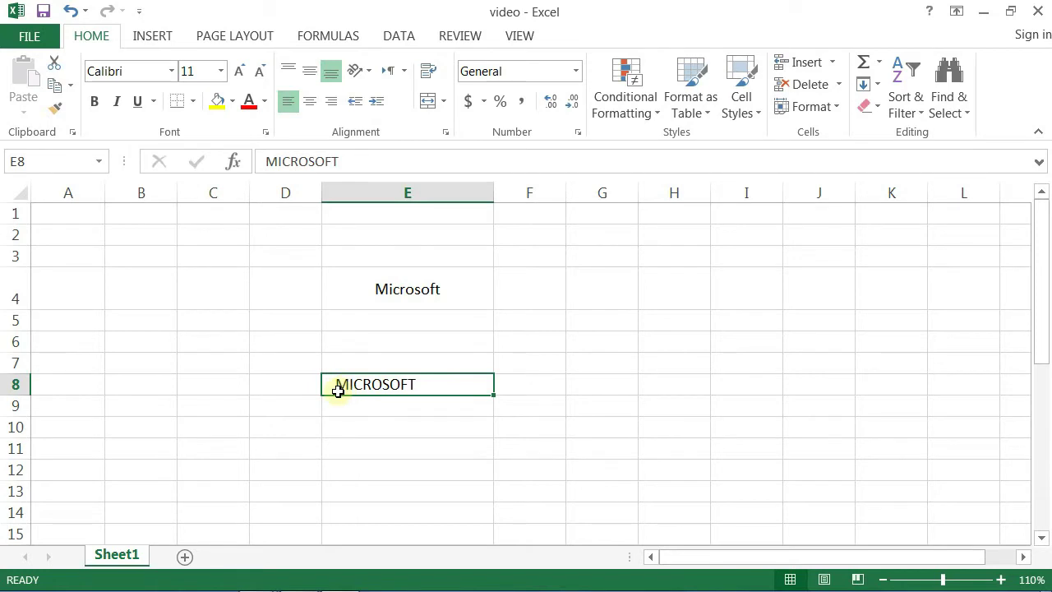
left_click(376, 104)
left_click(377, 106)
left_click(378, 106)
left_click(378, 108)
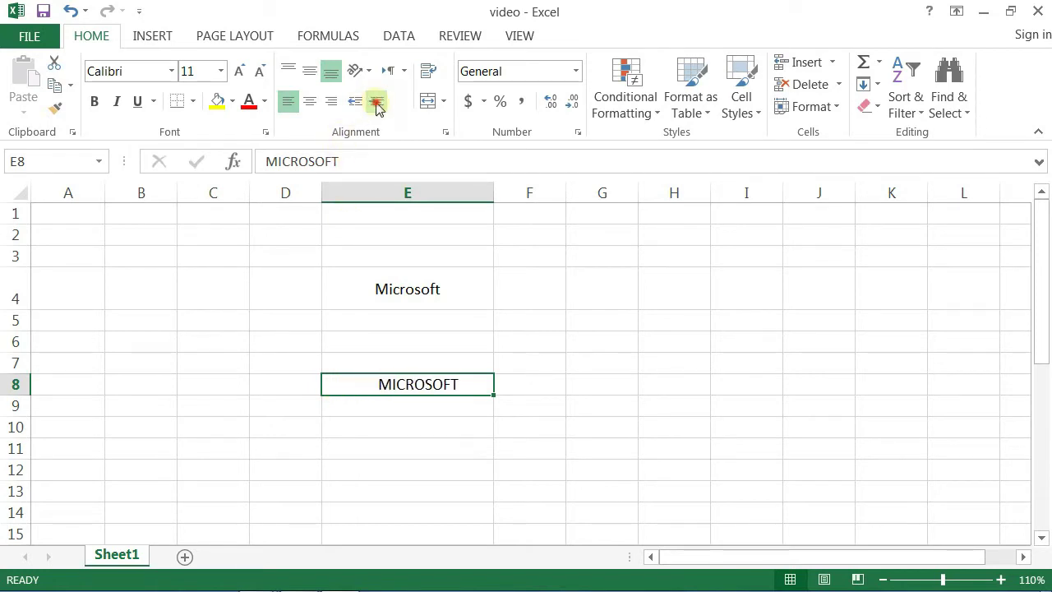
left_click(377, 107)
left_click(376, 107)
left_click(376, 106)
left_click(376, 106)
left_click(377, 106)
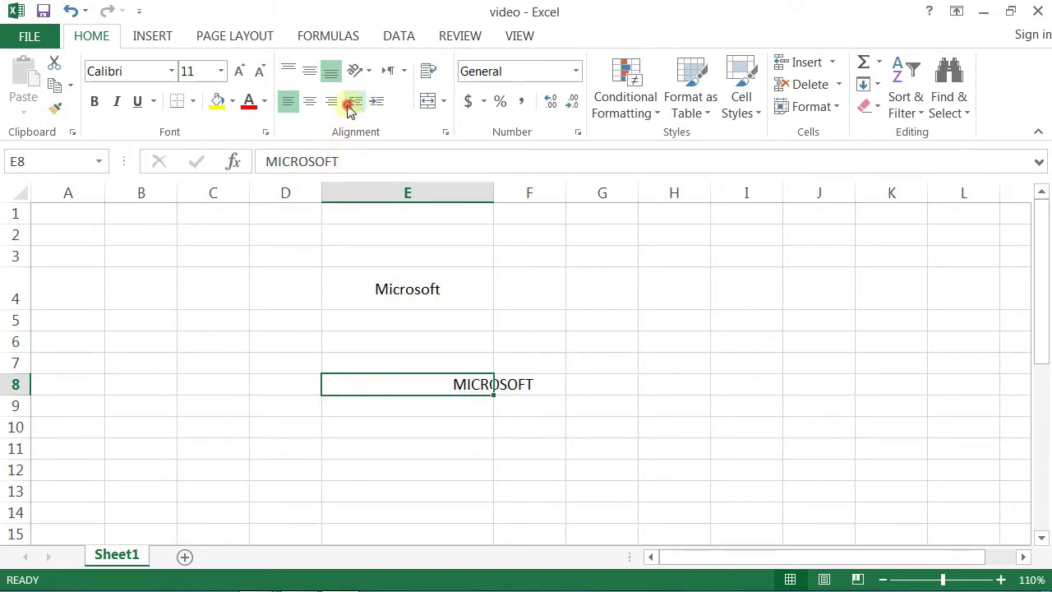
Decrease the indent of cell E8 until its text is back at the cell's left edge
left_click(350, 109)
left_click(349, 108)
left_click(349, 108)
left_click(350, 108)
left_click(350, 109)
left_click(349, 109)
left_click(350, 109)
left_click(349, 109)
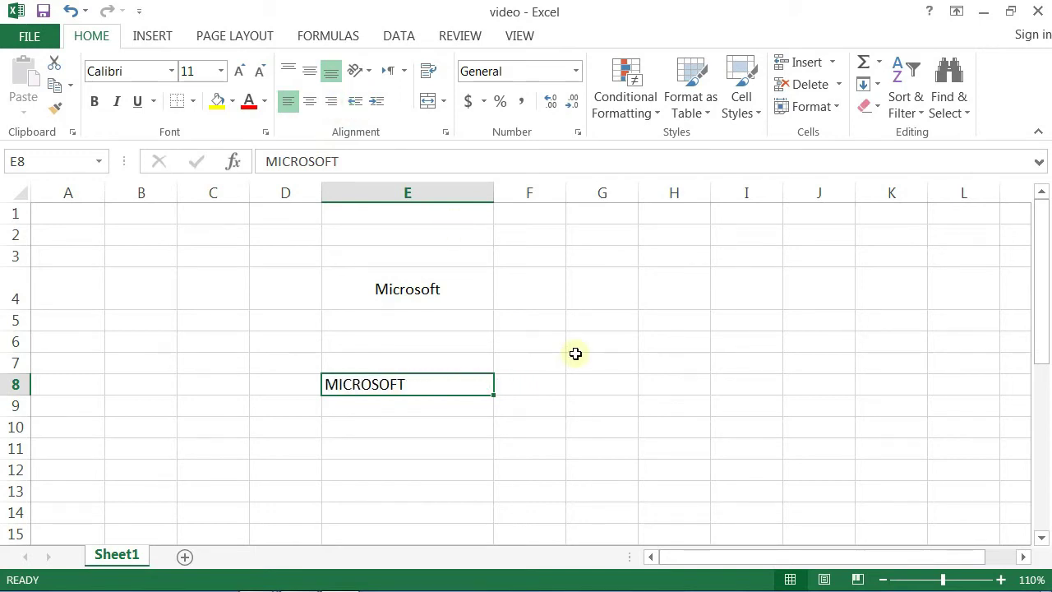
Enter MICROSOFT EXCEL in cell H8 and widen column H to fit the text
left_click(645, 384)
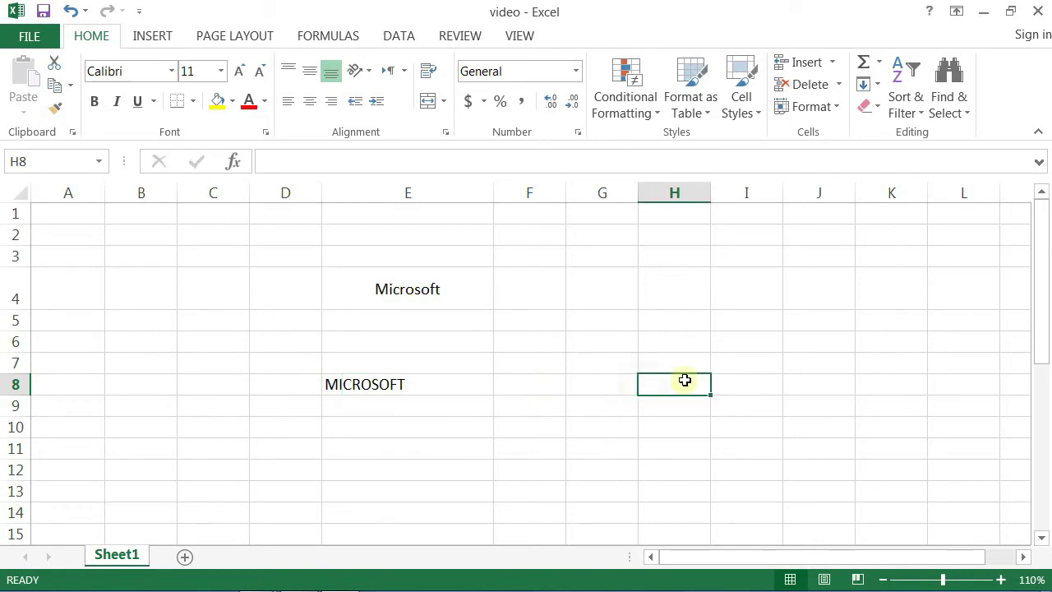
type("MICROSOFT EXCEL")
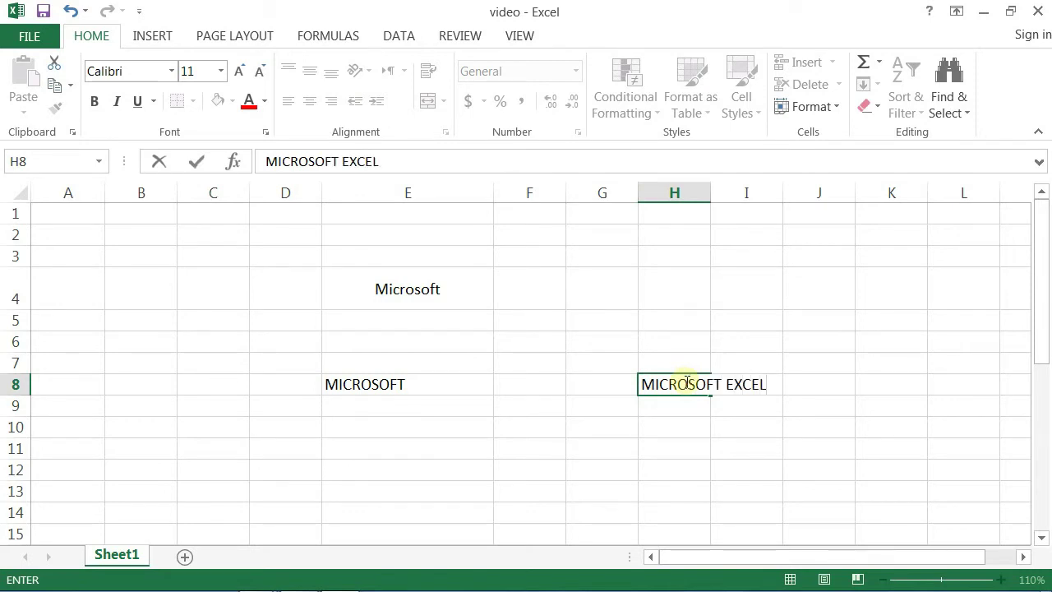
left_click(688, 404)
left_click(695, 388)
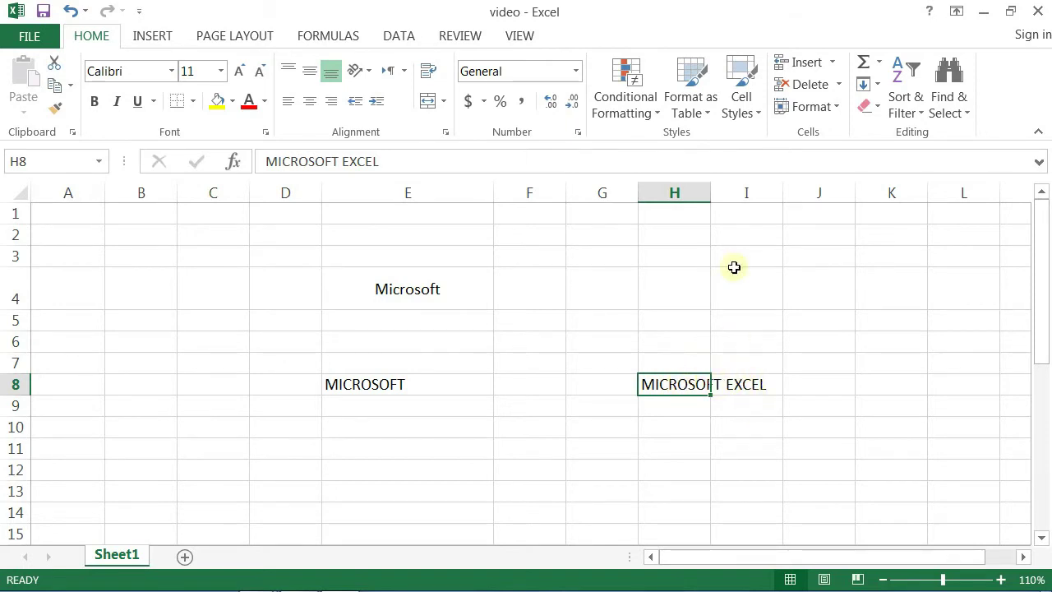
left_click_drag(709, 194, 779, 194)
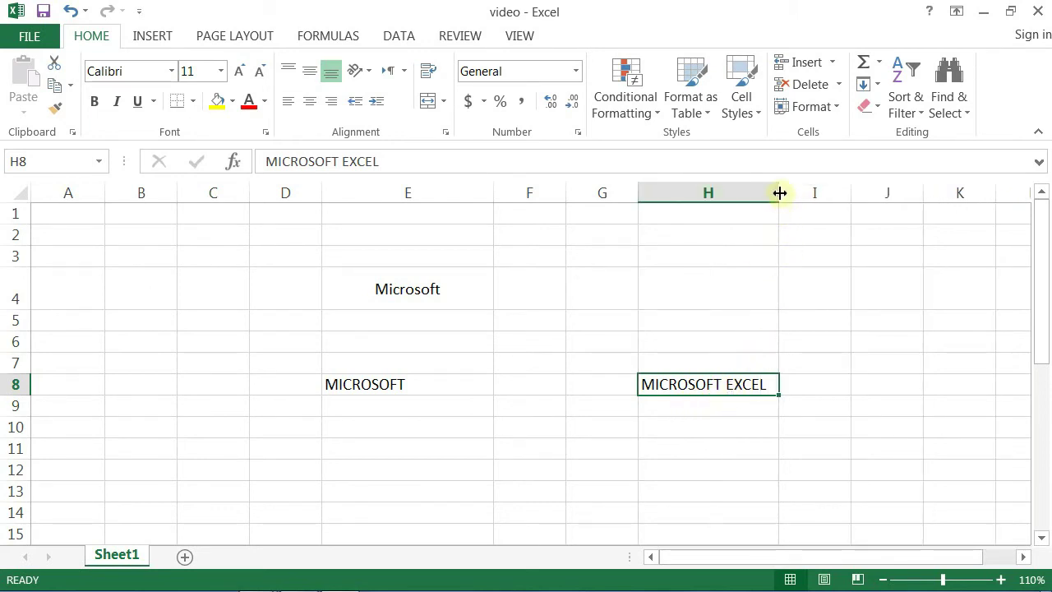
Narrow column H until MICROSOFT EXCEL spills into column I, and try turning text wrapping on and off for cell H8
left_click_drag(779, 192, 725, 211)
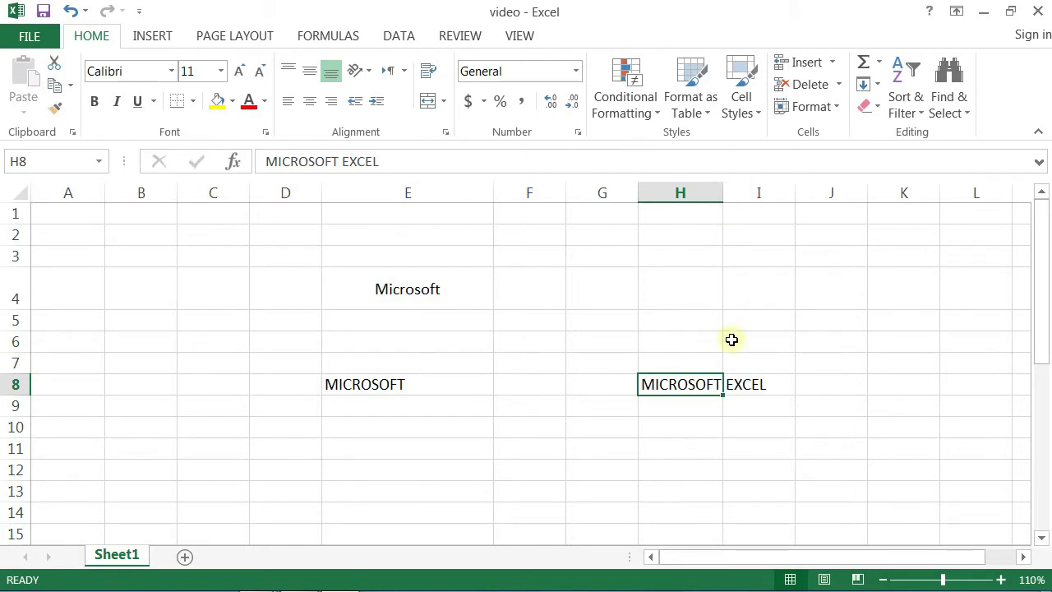
left_click(694, 382)
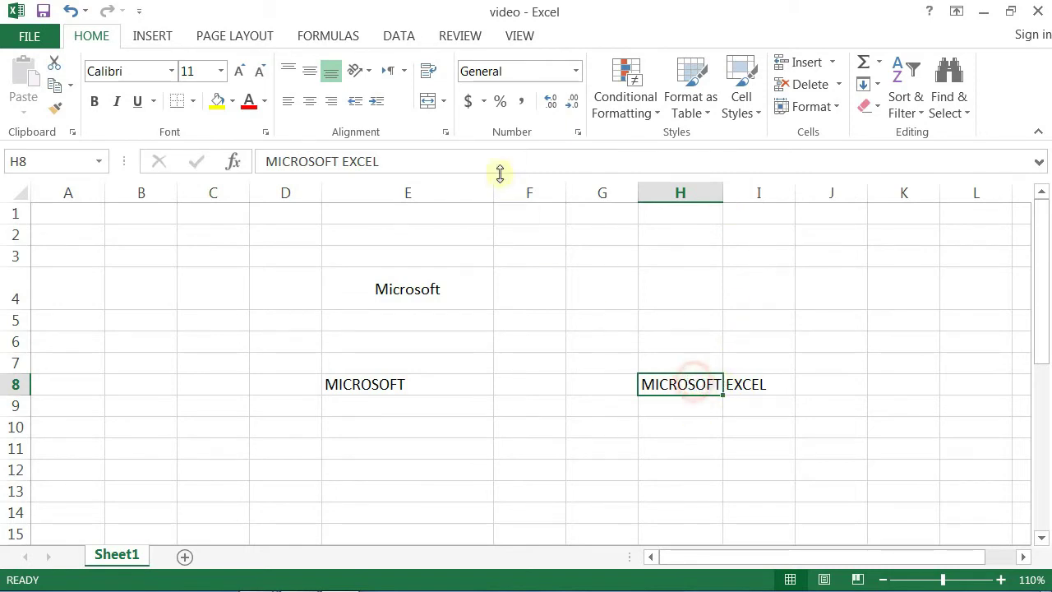
left_click(429, 71)
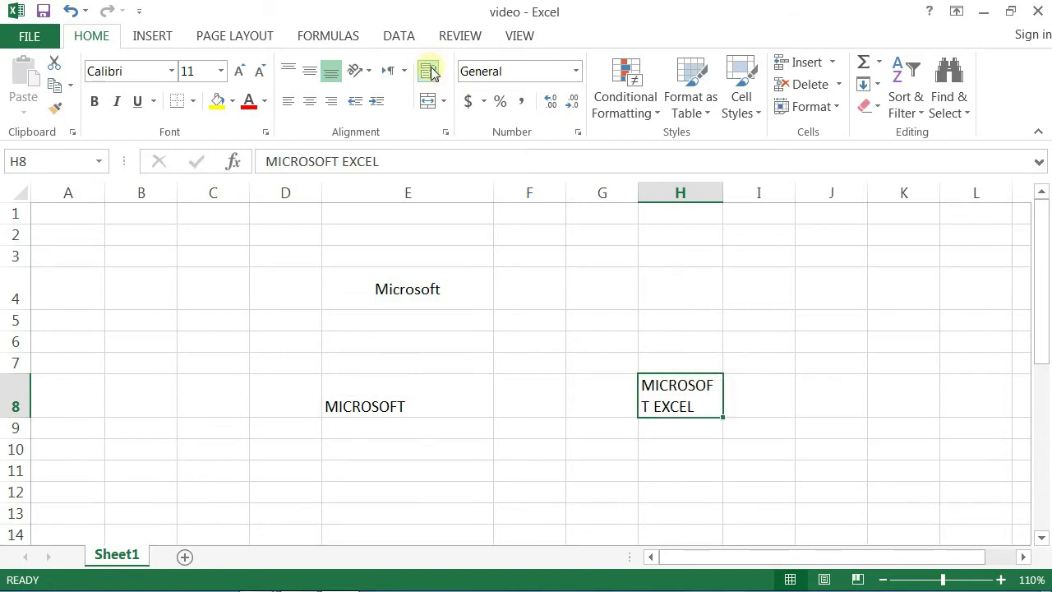
left_click(429, 72)
left_click(429, 72)
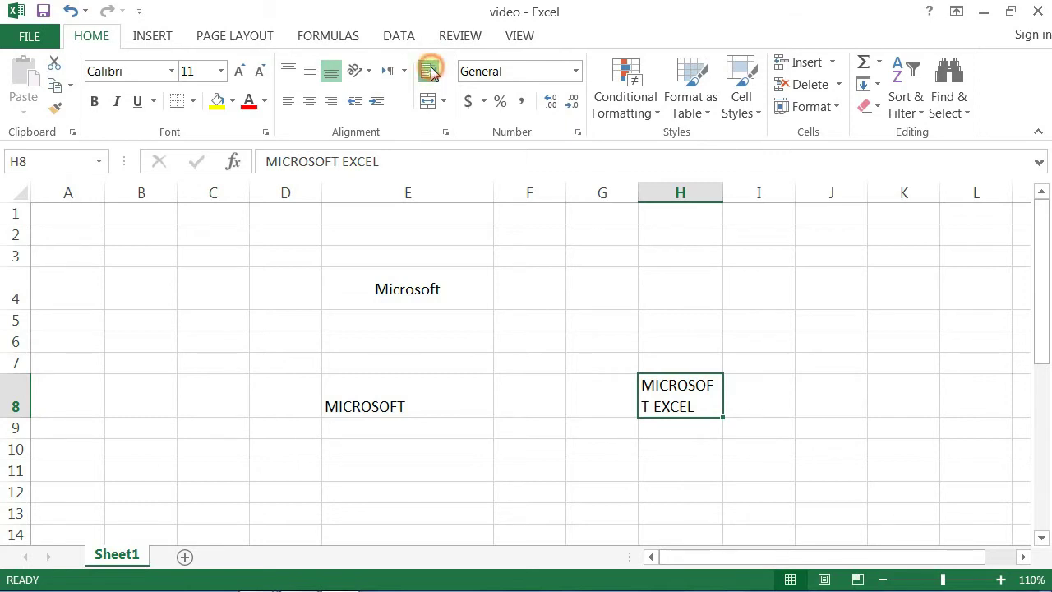
left_click(431, 73)
left_click(431, 73)
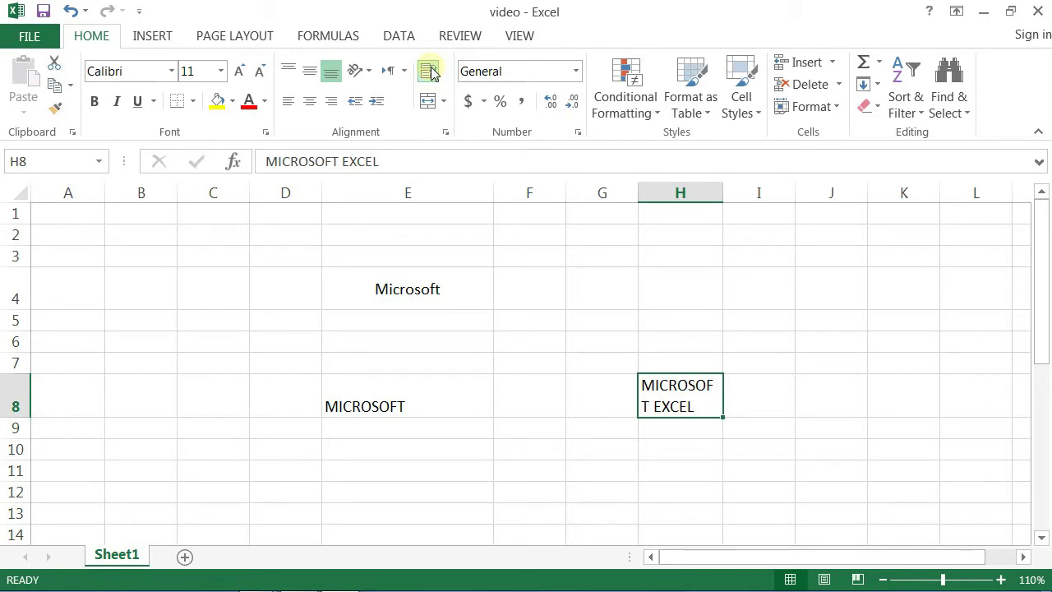
left_click(430, 73)
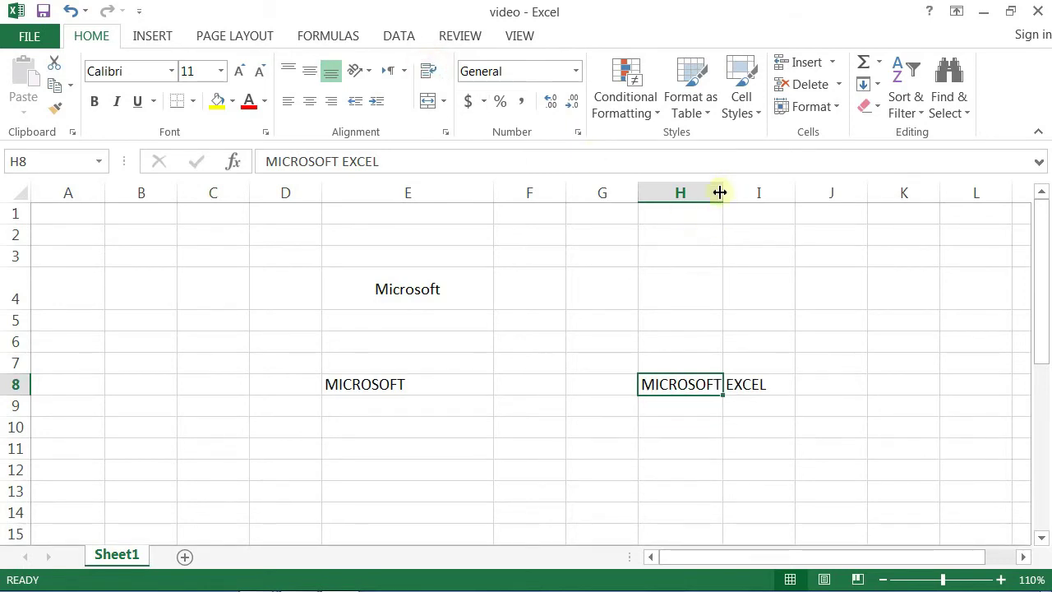
Widen column H just enough to fit MICROSOFT on one line, and wrap the text in cell H8
left_click_drag(720, 192, 735, 194)
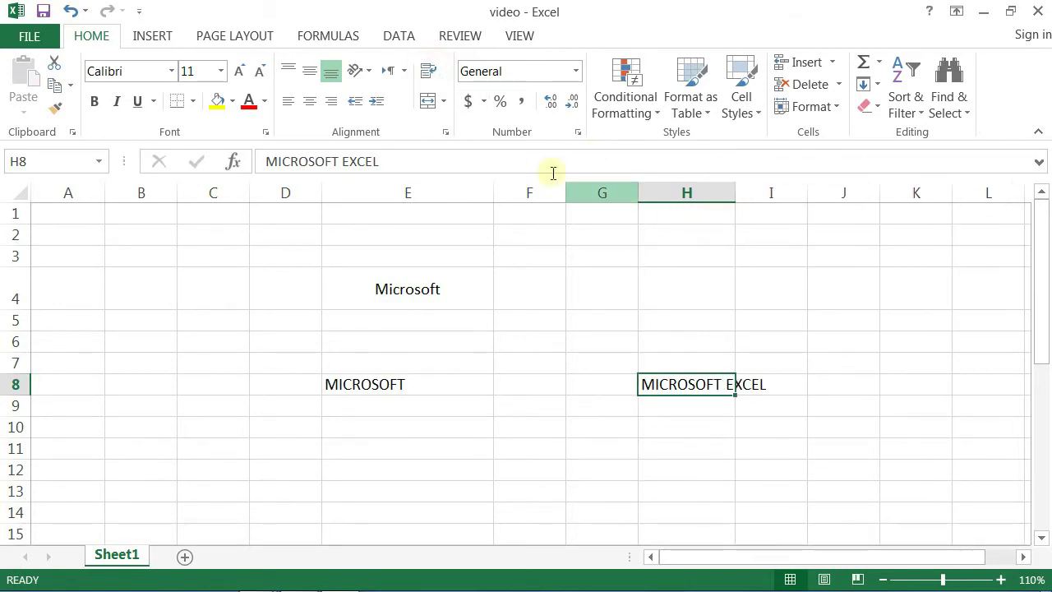
left_click(429, 72)
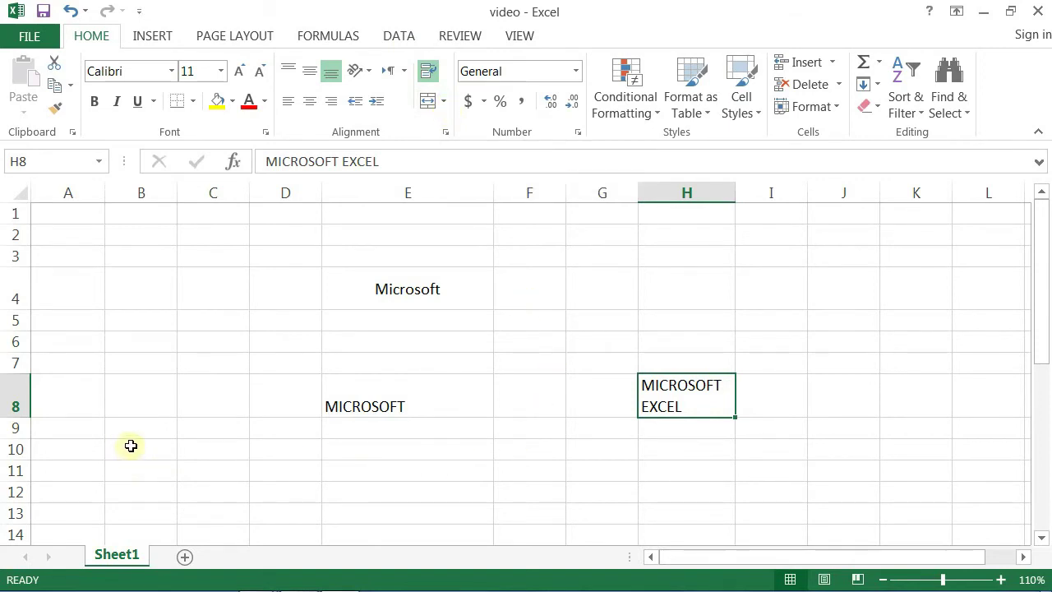
Merge and center cells B8:E8, and middle-align the merged cell's text vertically
left_click(137, 386)
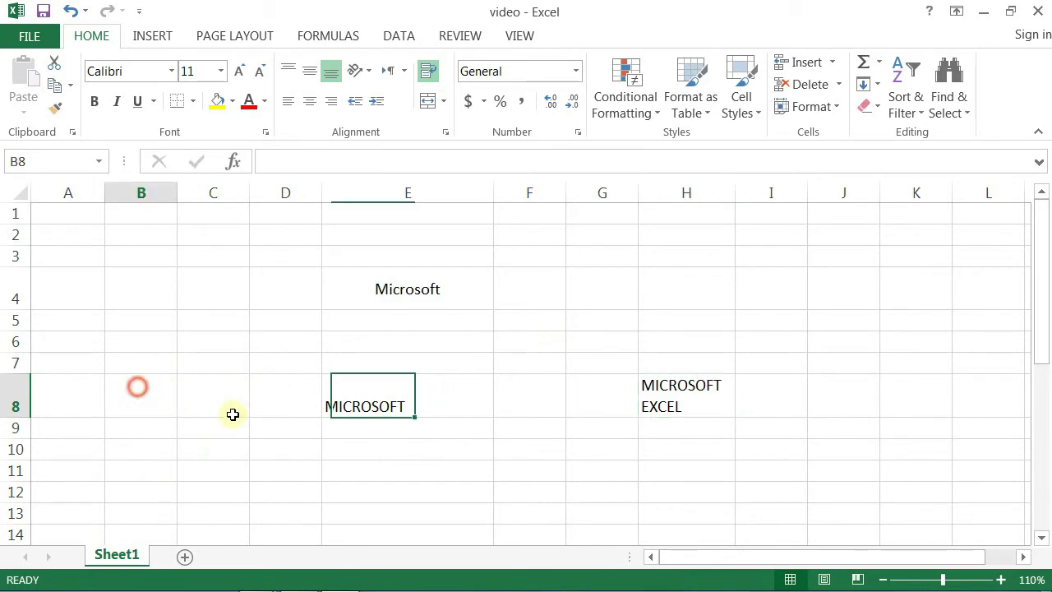
left_click_drag(233, 414, 404, 406)
left_click(411, 403)
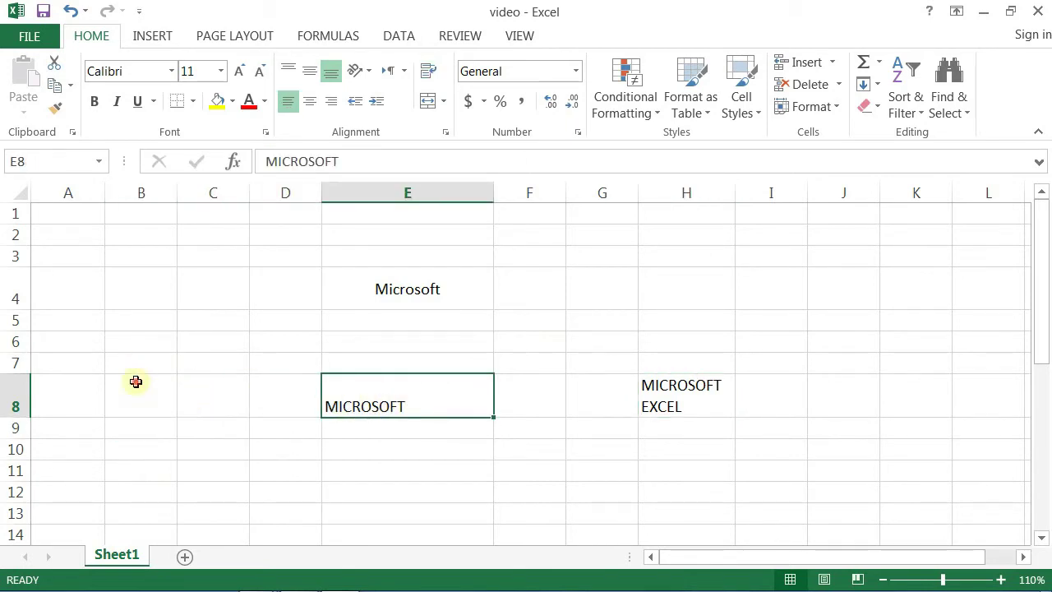
left_click_drag(135, 381, 415, 396)
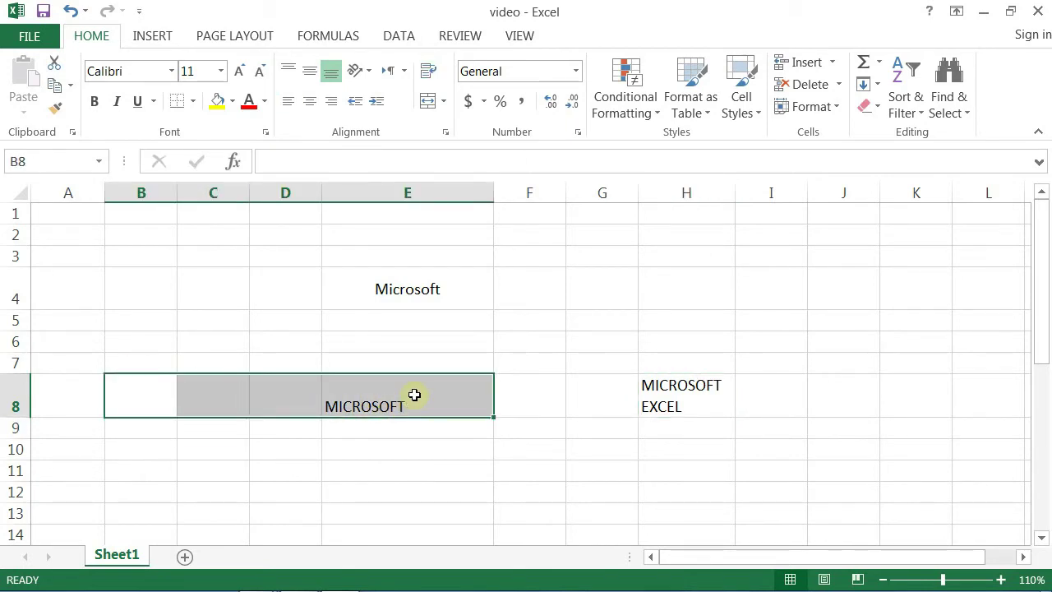
left_click(442, 102)
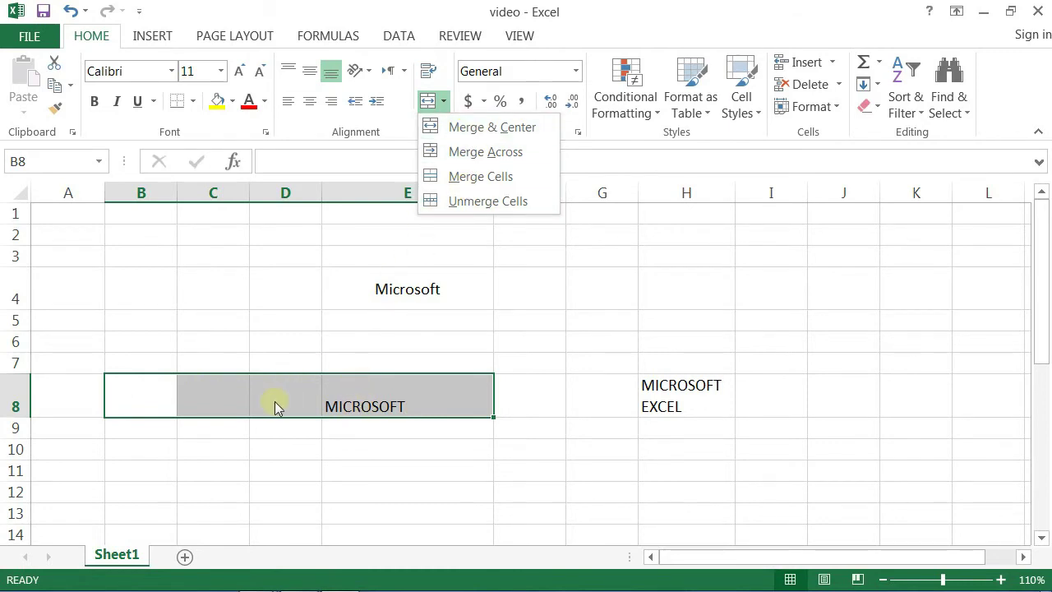
left_click(507, 136)
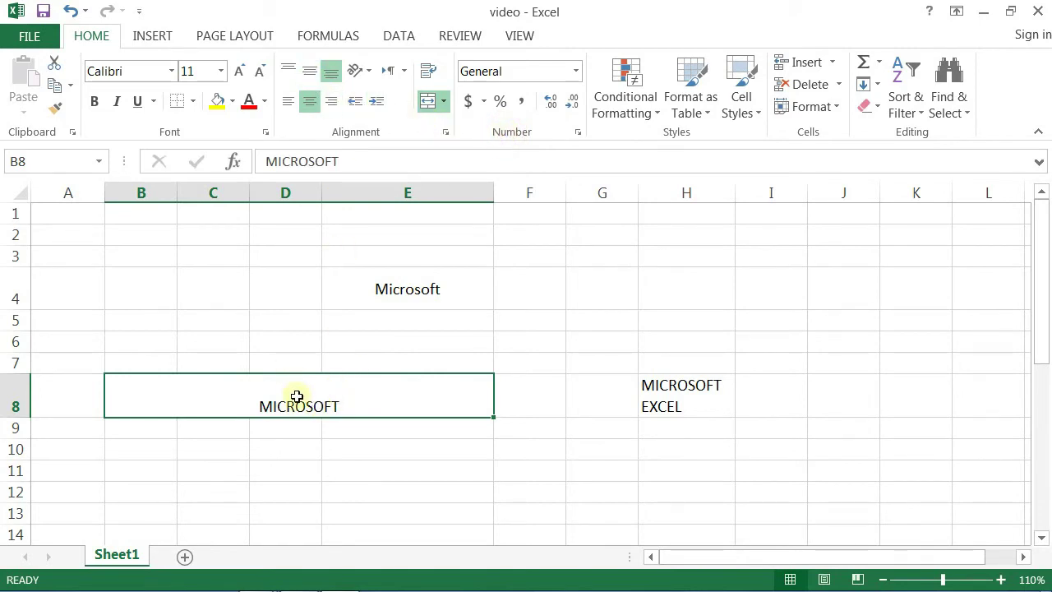
left_click(316, 73)
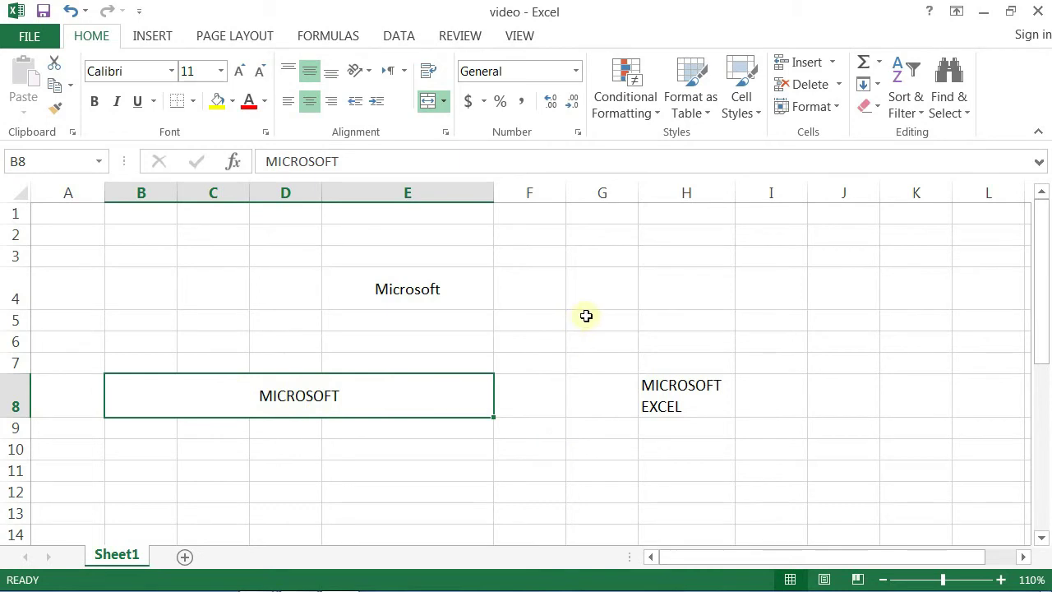
Enter EXCEL in cell D11, and merge and center the range B11:F11 around it
left_click(282, 472)
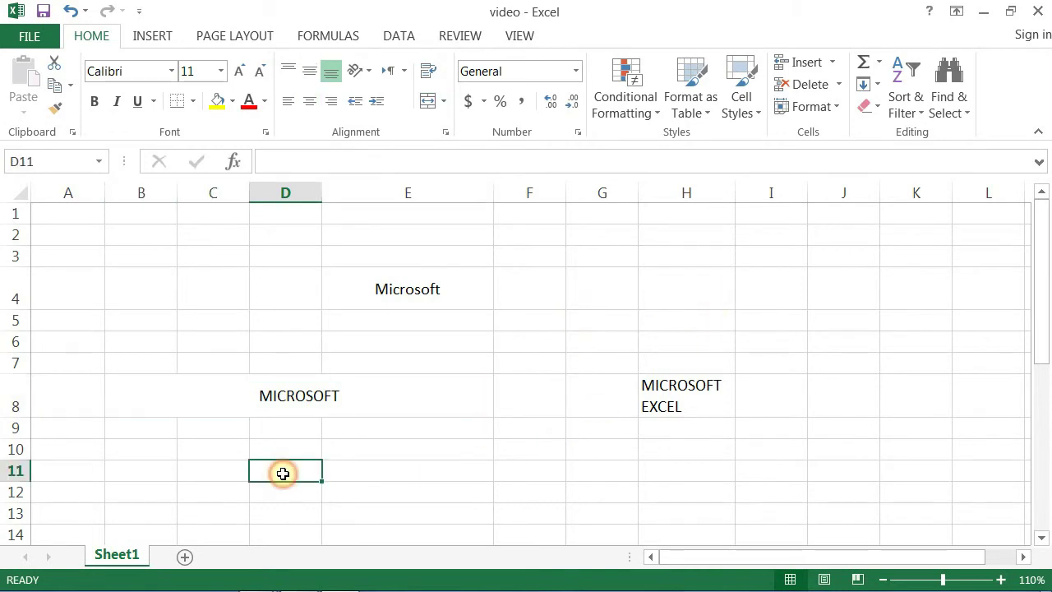
type("EXCEL")
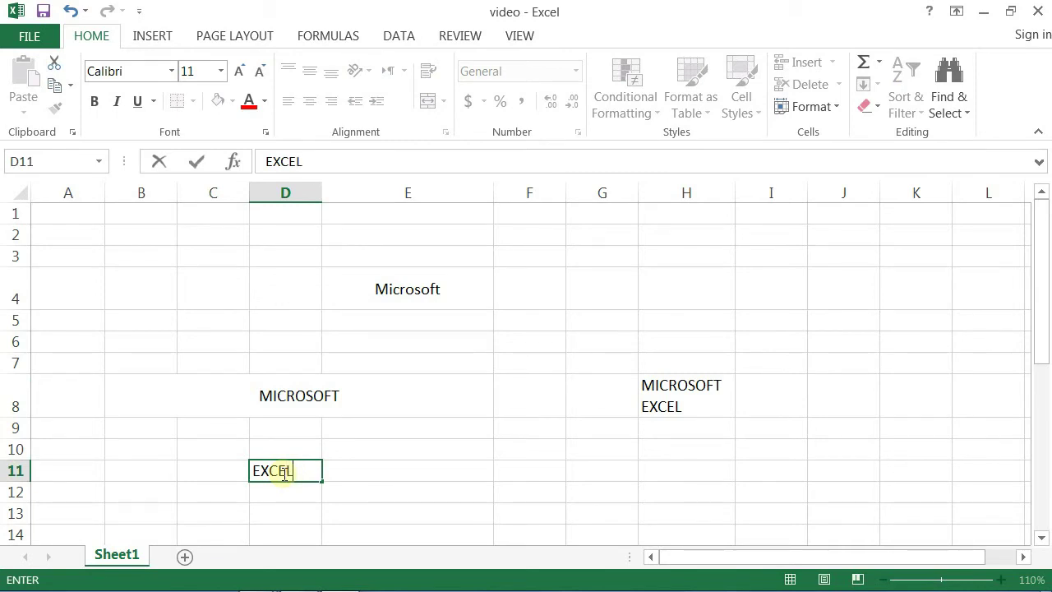
left_click(355, 500)
left_click(148, 472)
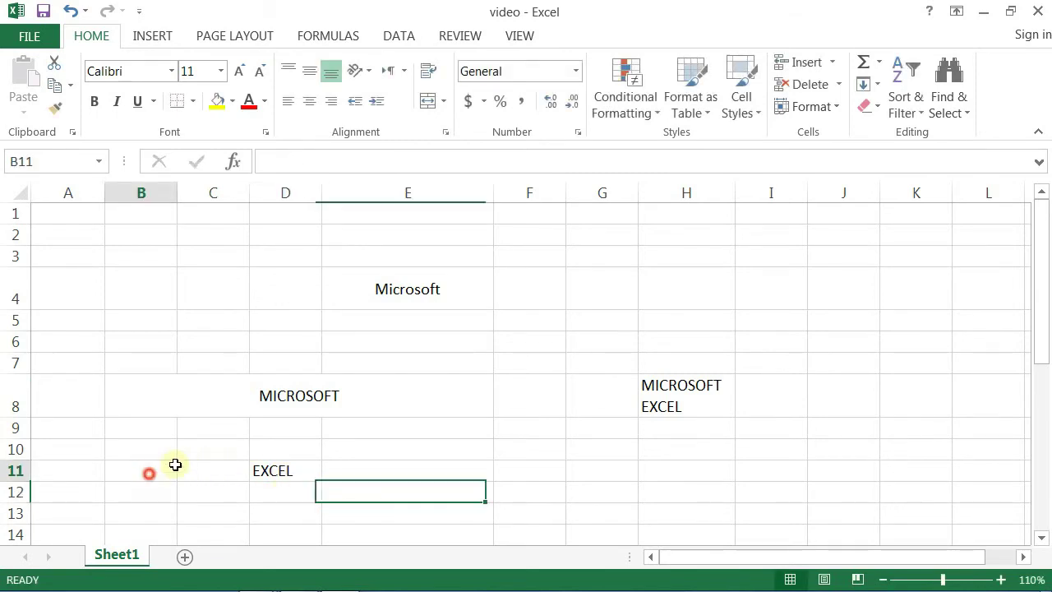
left_click_drag(175, 465, 511, 474)
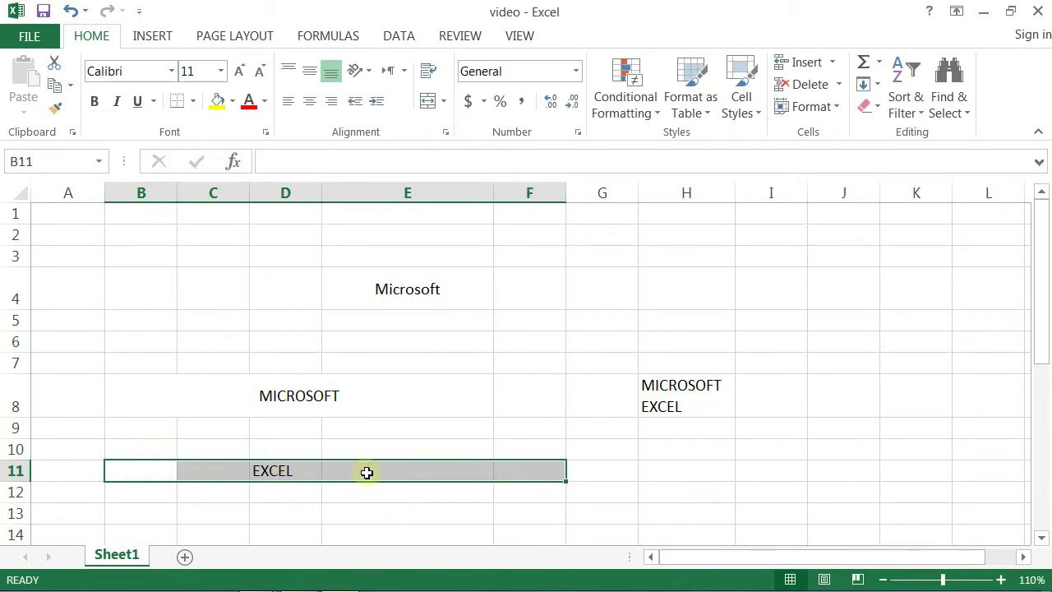
left_click(443, 100)
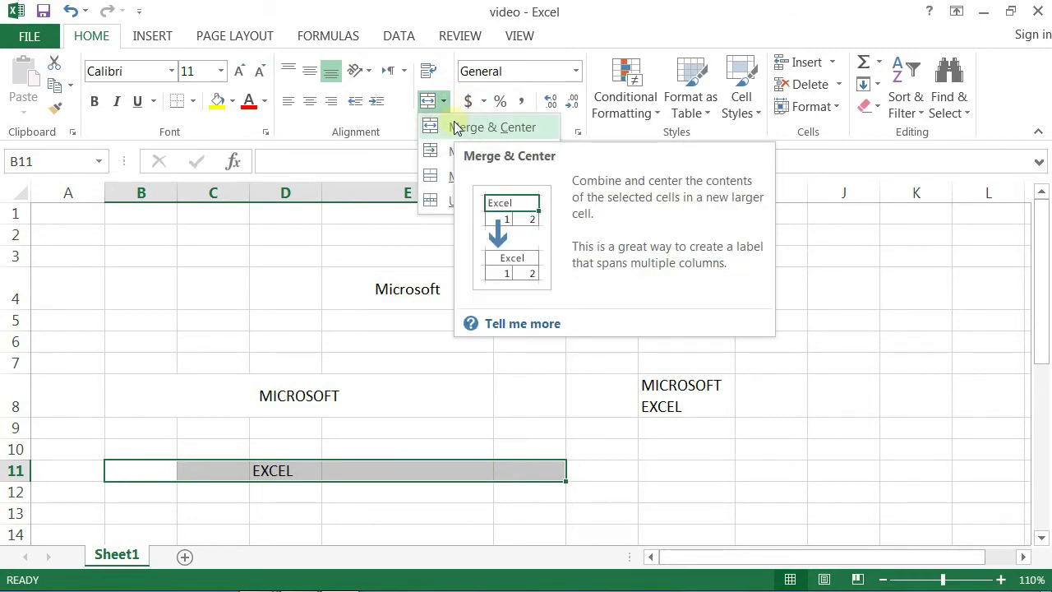
left_click(455, 128)
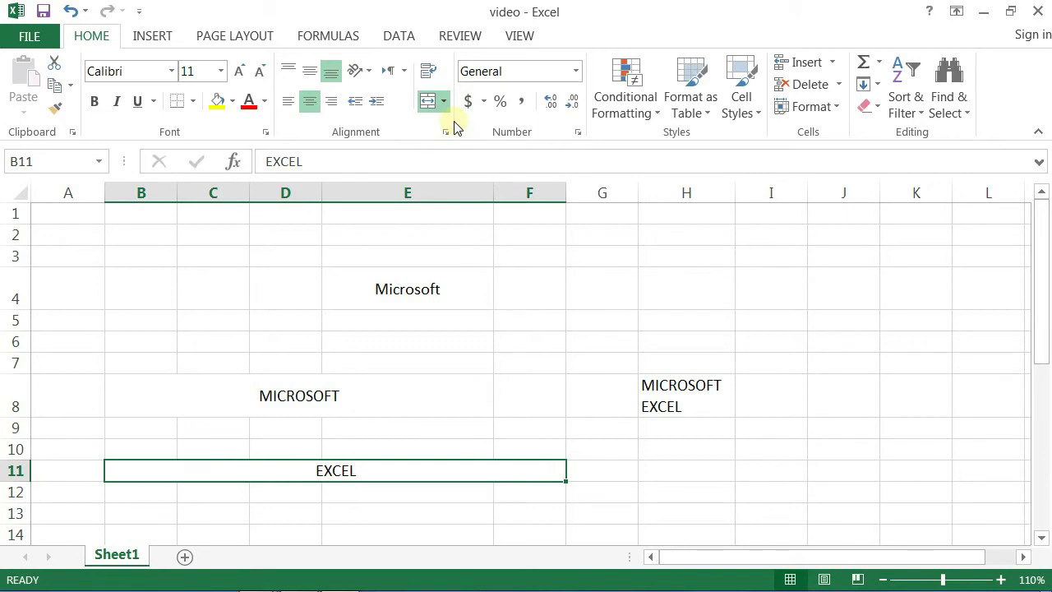
Enter MICROSOFT EXCEL in cell E6, and merge the range C6:H6 without centering the text
left_click(452, 345)
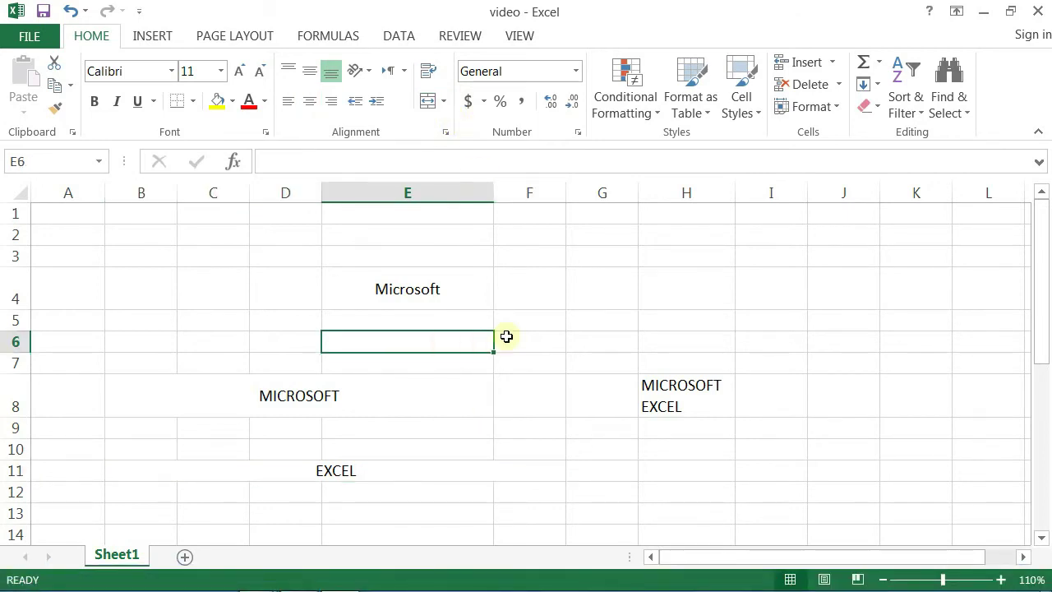
type("MICROSOFT EXCEL")
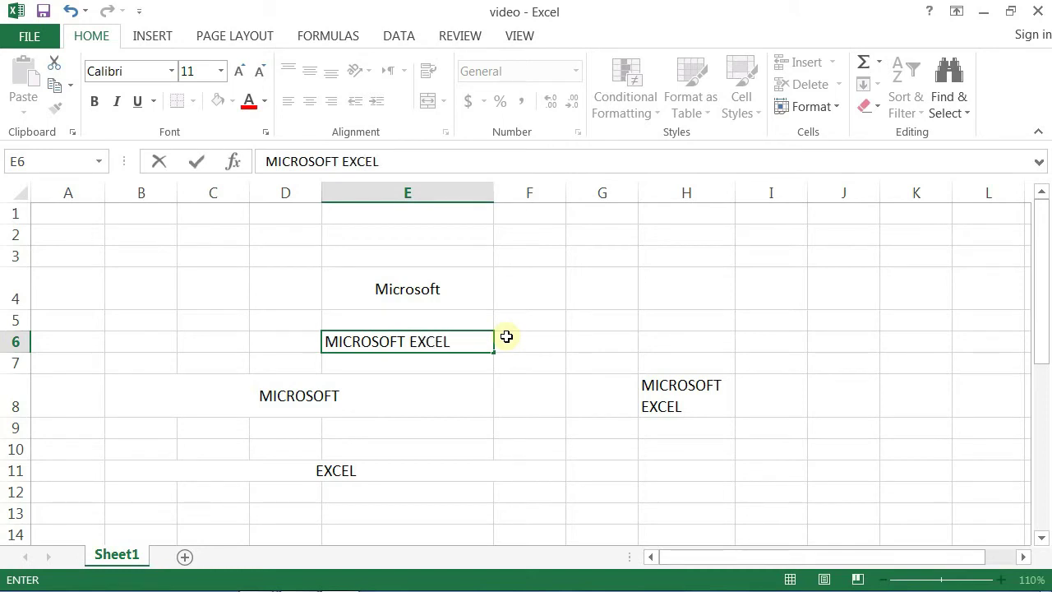
left_click(427, 363)
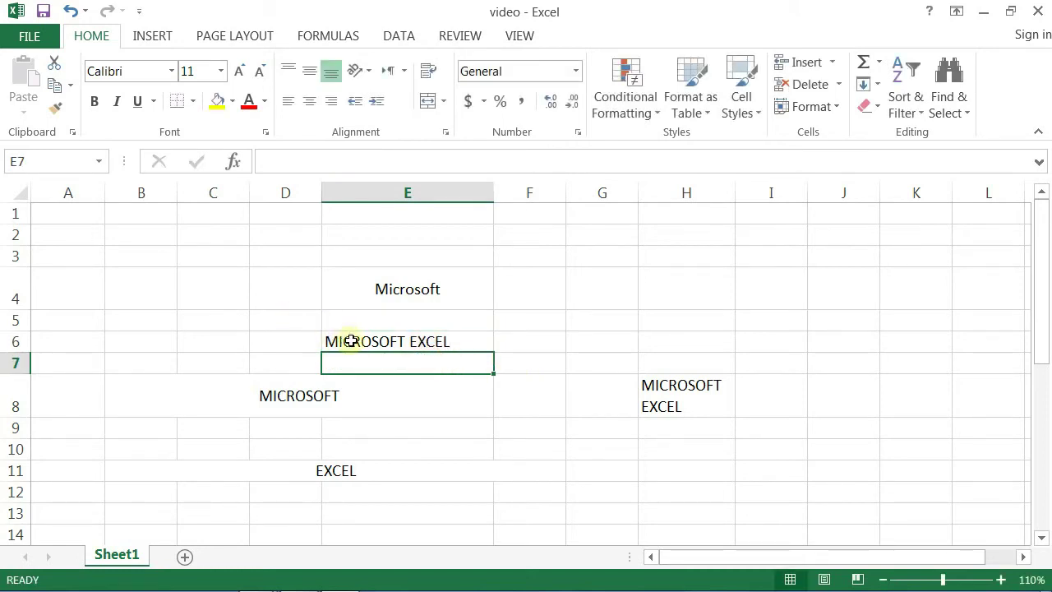
left_click(351, 341)
left_click_drag(186, 343, 686, 345)
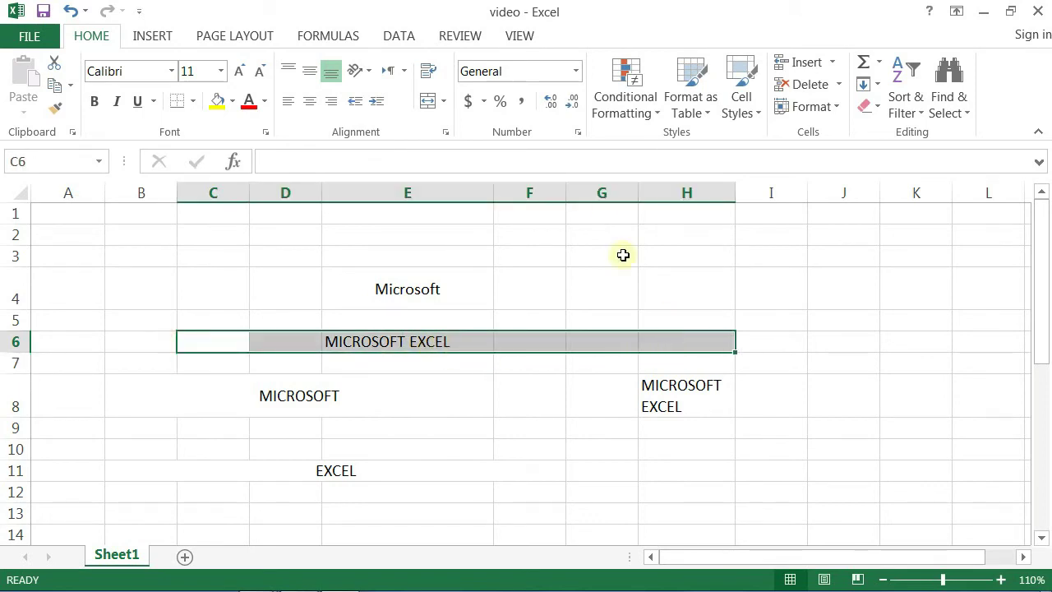
left_click(445, 101)
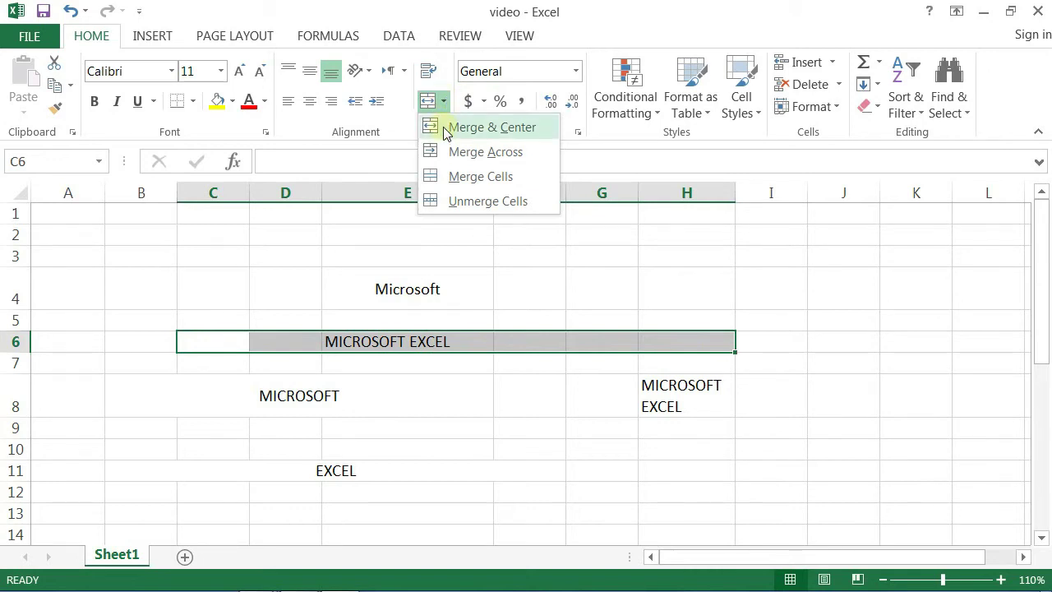
left_click(461, 181)
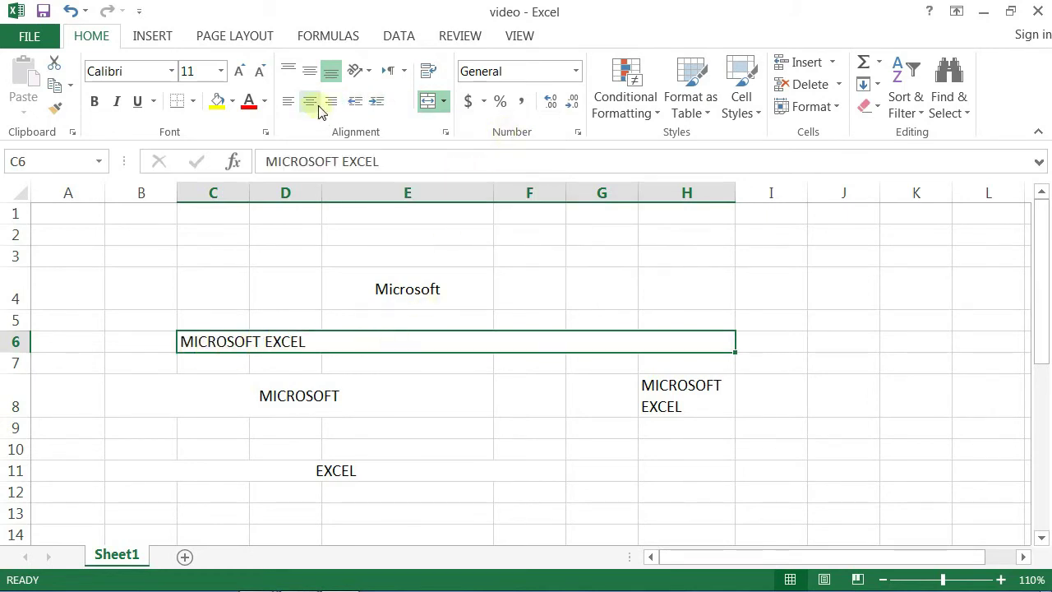
Merge and center the range C4:G4 containing the text Microsoft
left_click_drag(202, 288, 587, 289)
left_click(444, 101)
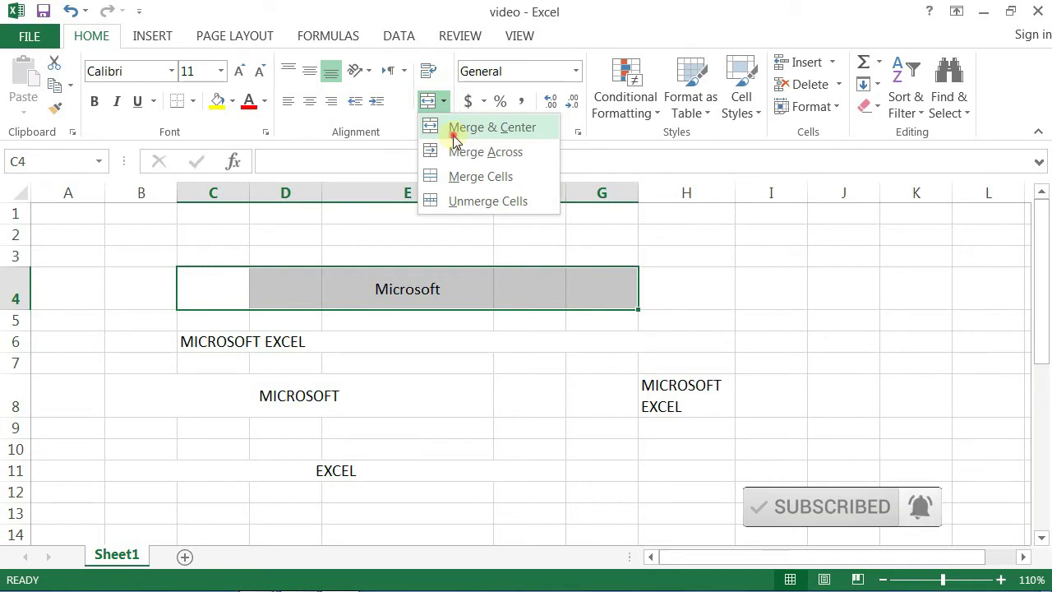
left_click(453, 131)
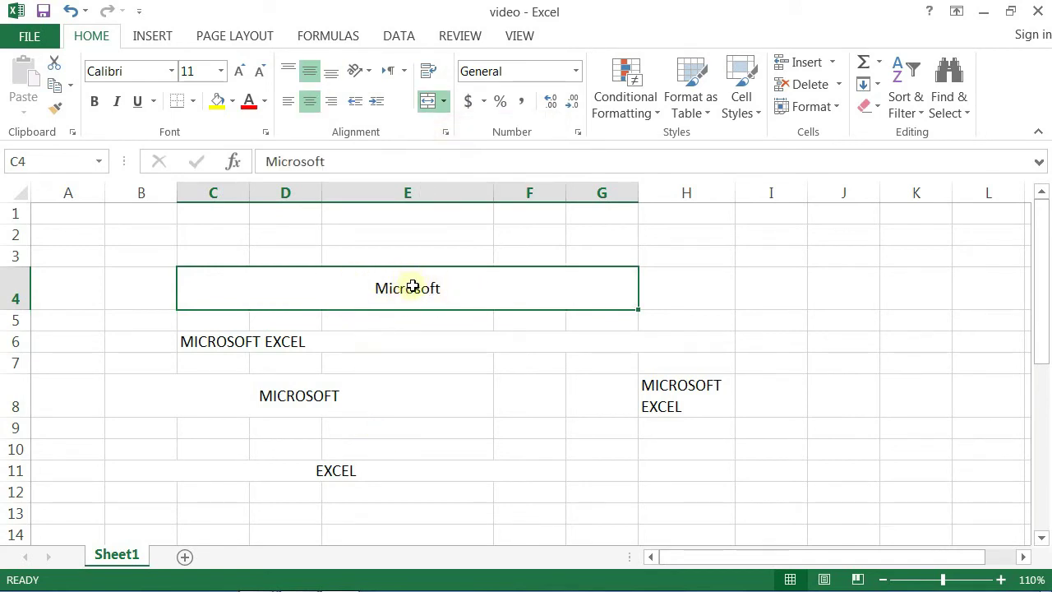
left_click(443, 101)
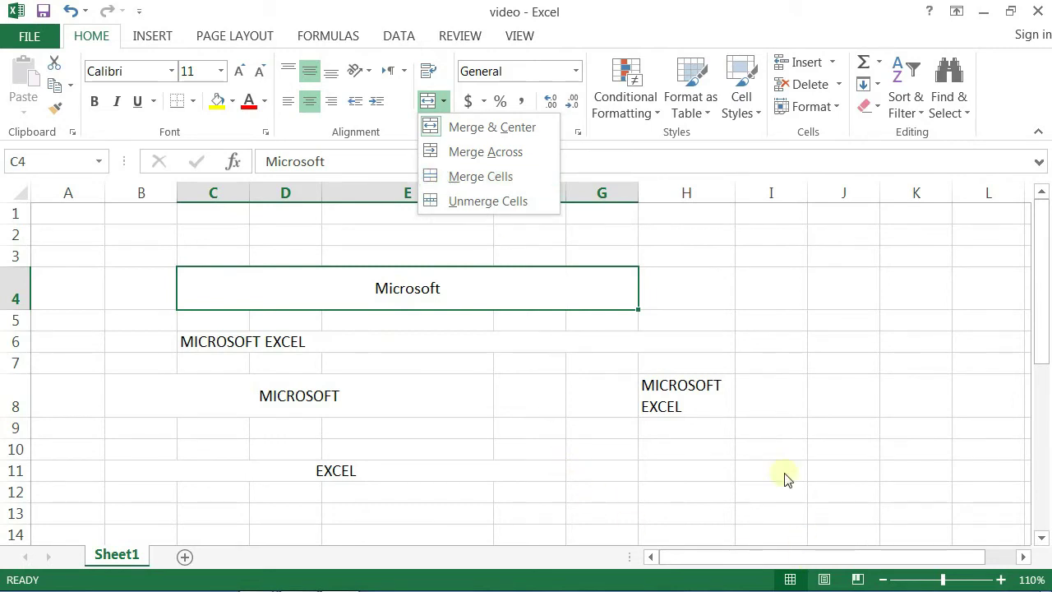
left_click(764, 419)
Merge the empty two-row range B14:E15 into a single cell without centering
scroll(764, 419, "down", 3)
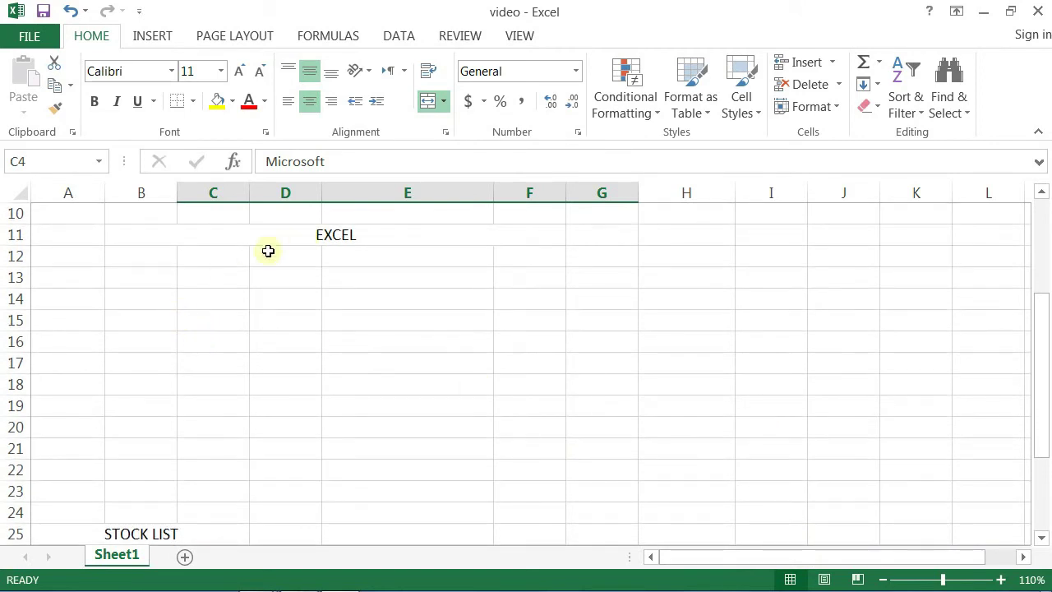
left_click_drag(155, 296, 418, 313)
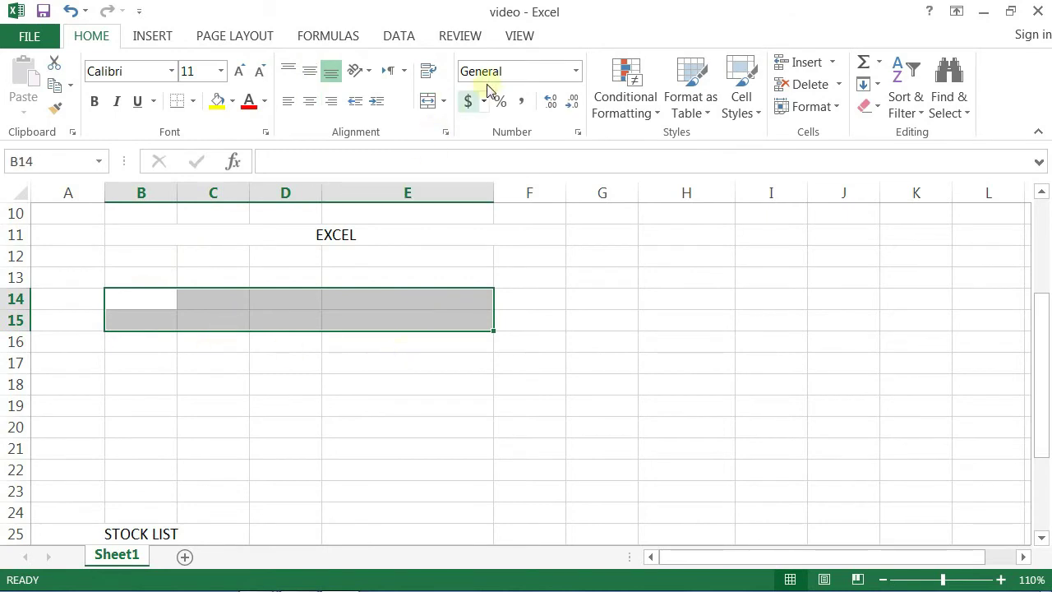
left_click(445, 101)
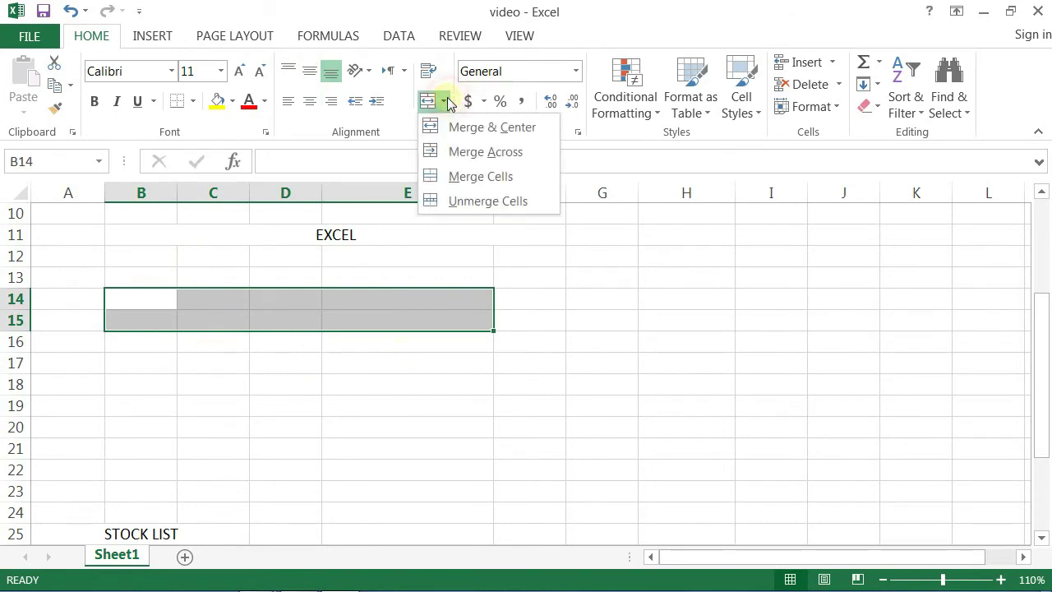
left_click(465, 177)
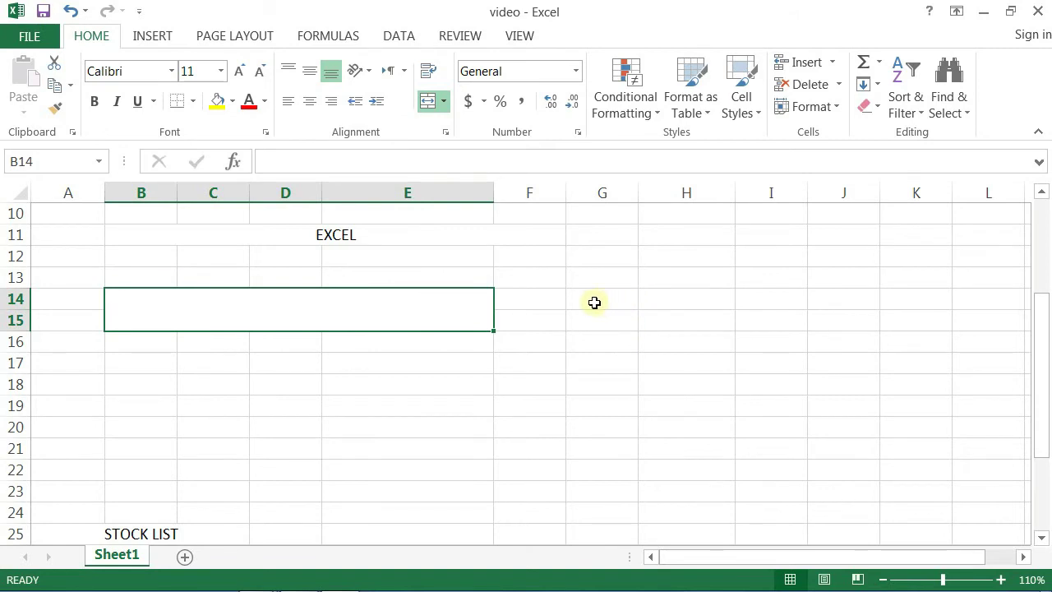
Merge the range G14:K15 across so that each row becomes its own merged cell
left_click_drag(593, 301, 891, 314)
left_click_drag(790, 291, 791, 290)
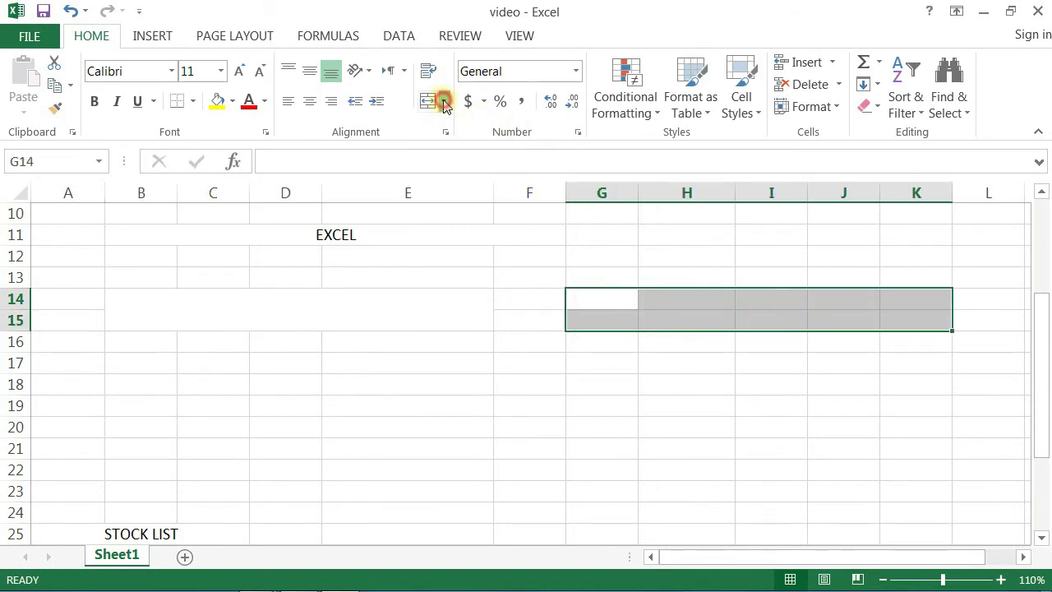
left_click(443, 100)
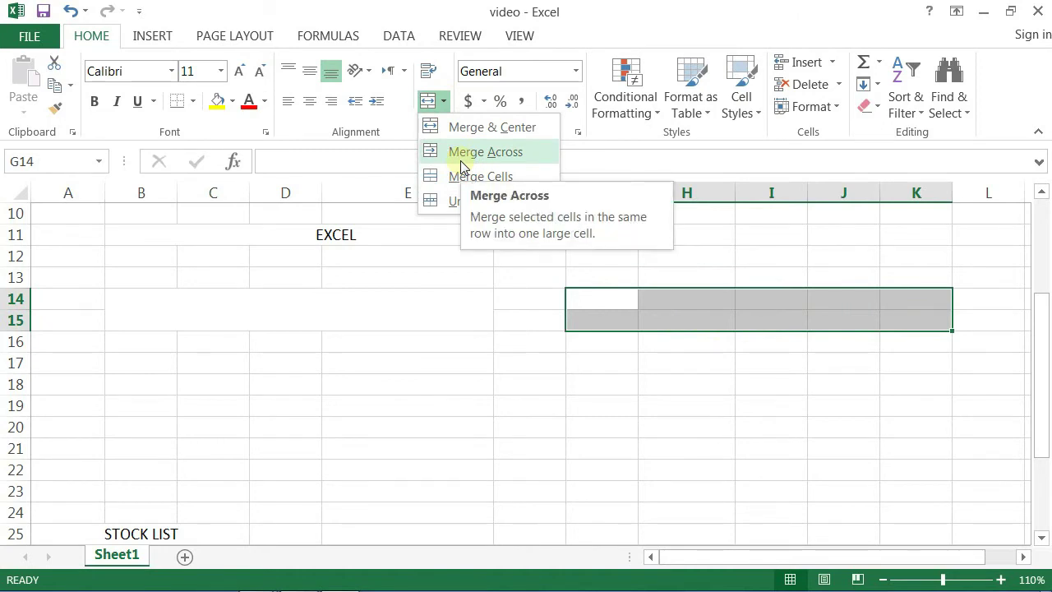
left_click(460, 160)
Examine the merged cells in rows 14 and 15 of columns G to K by selecting each row alternately
left_click(668, 327)
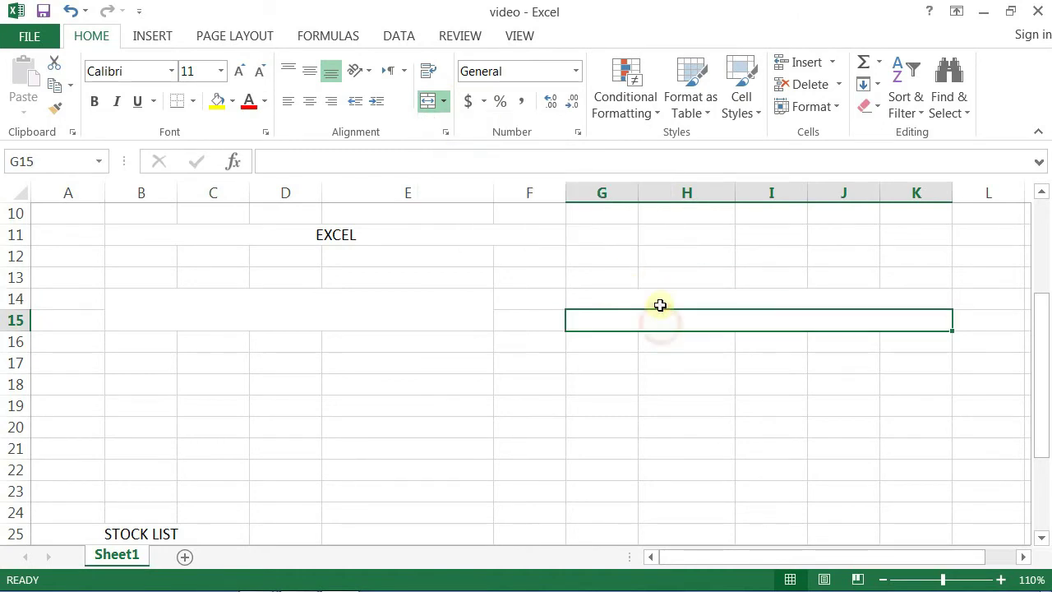
left_click(661, 302)
left_click(665, 319)
left_click(676, 303)
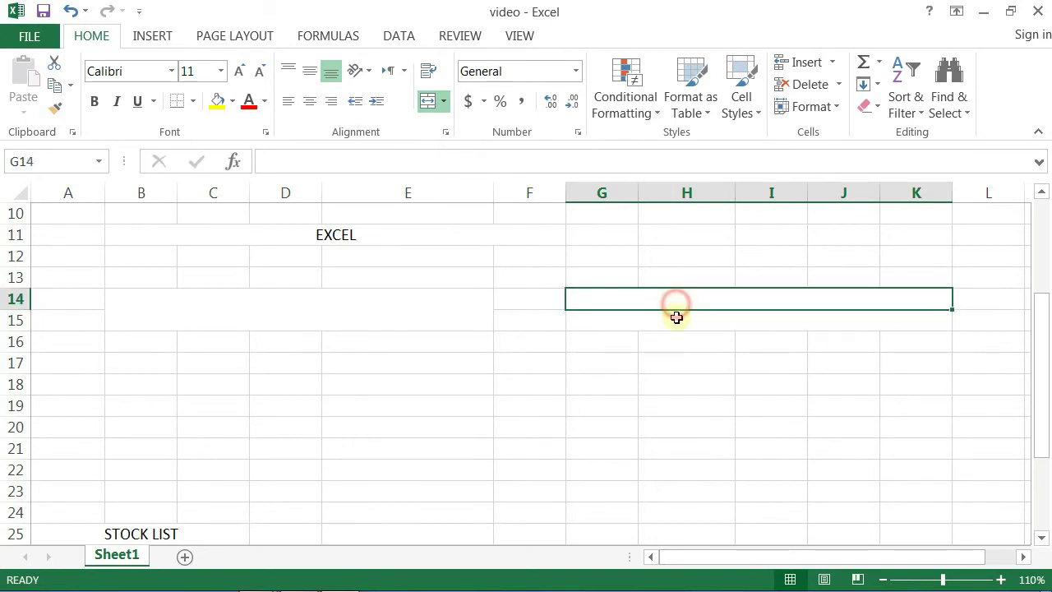
left_click(676, 319)
left_click(674, 297)
left_click(675, 320)
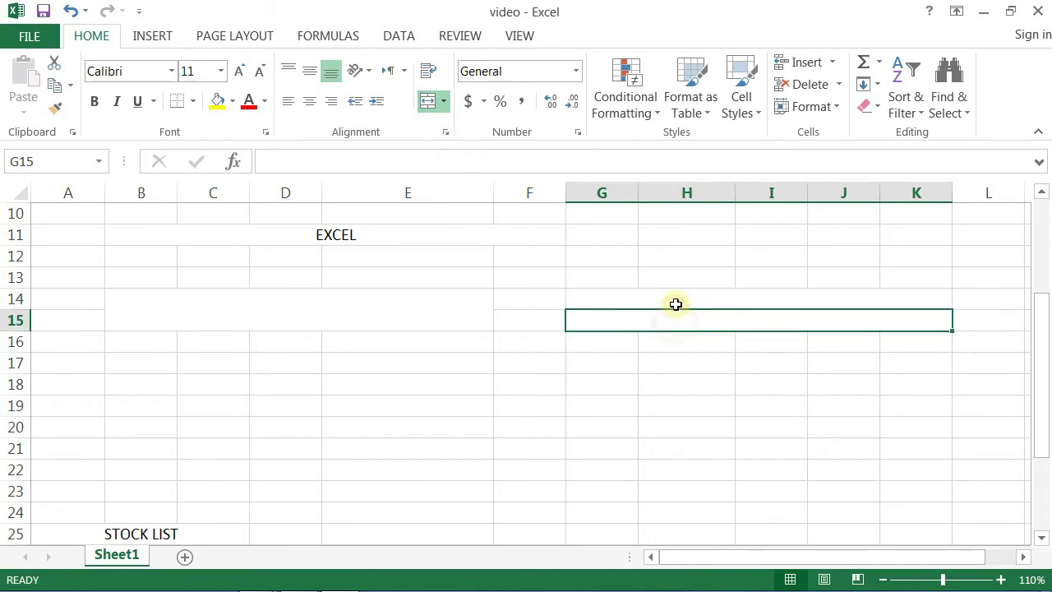
left_click(676, 304)
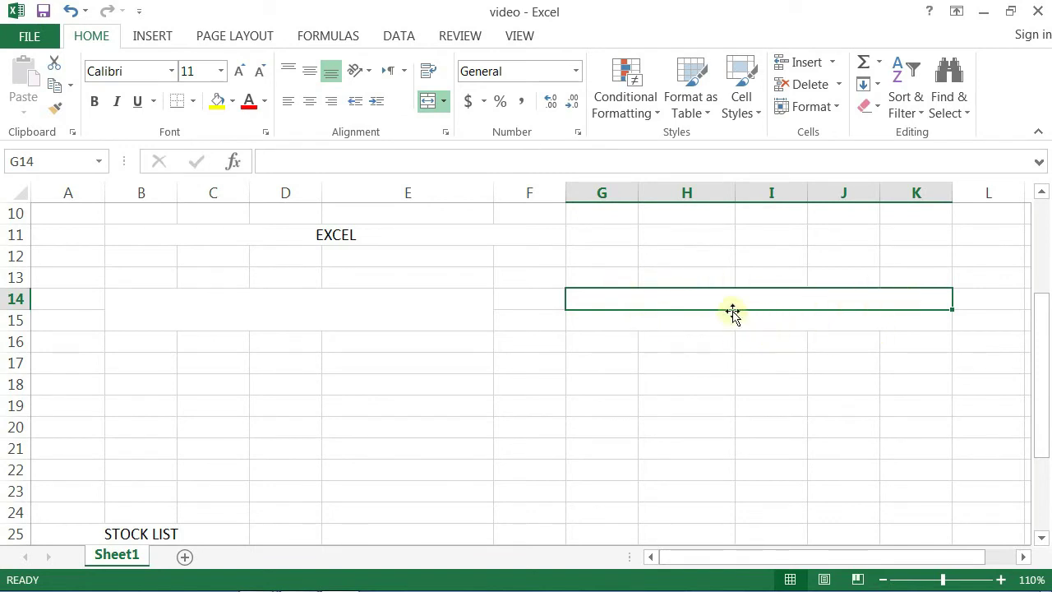
Merge the five-row range F16:I20 across, row by row
left_click_drag(530, 344, 753, 423)
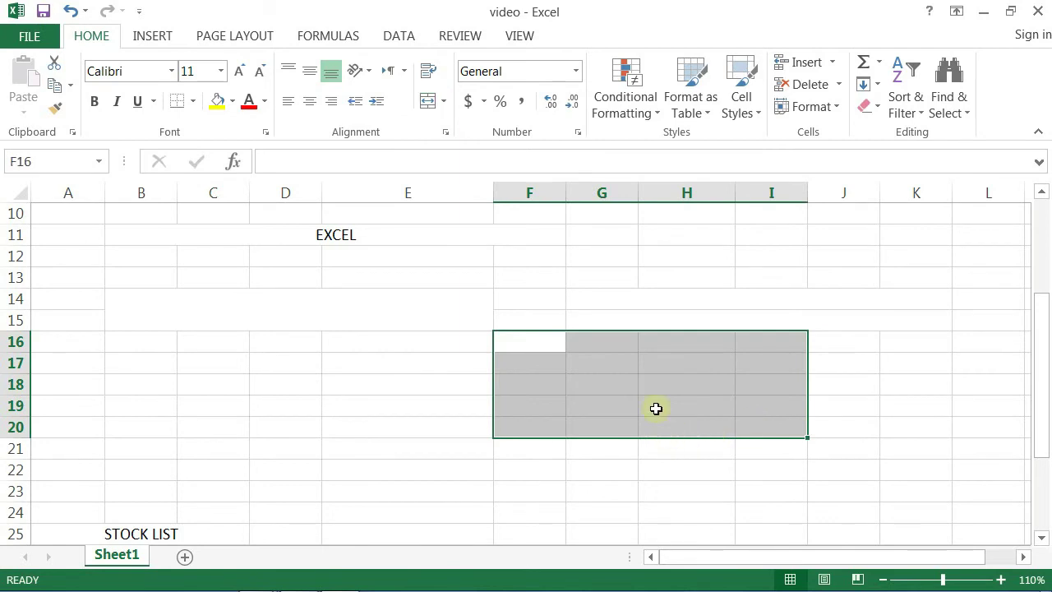
left_click(444, 100)
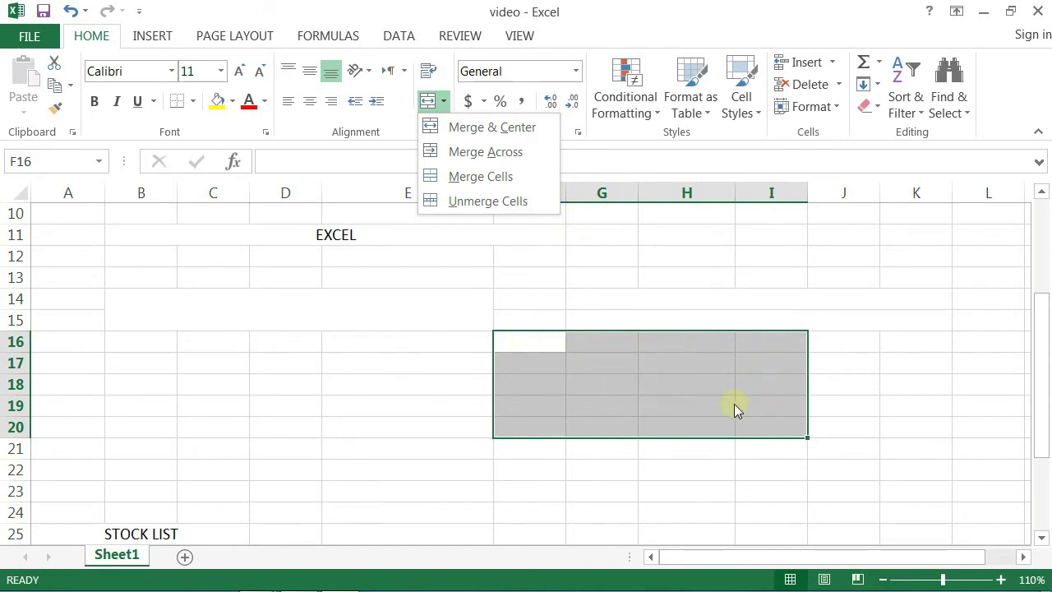
left_click(507, 153)
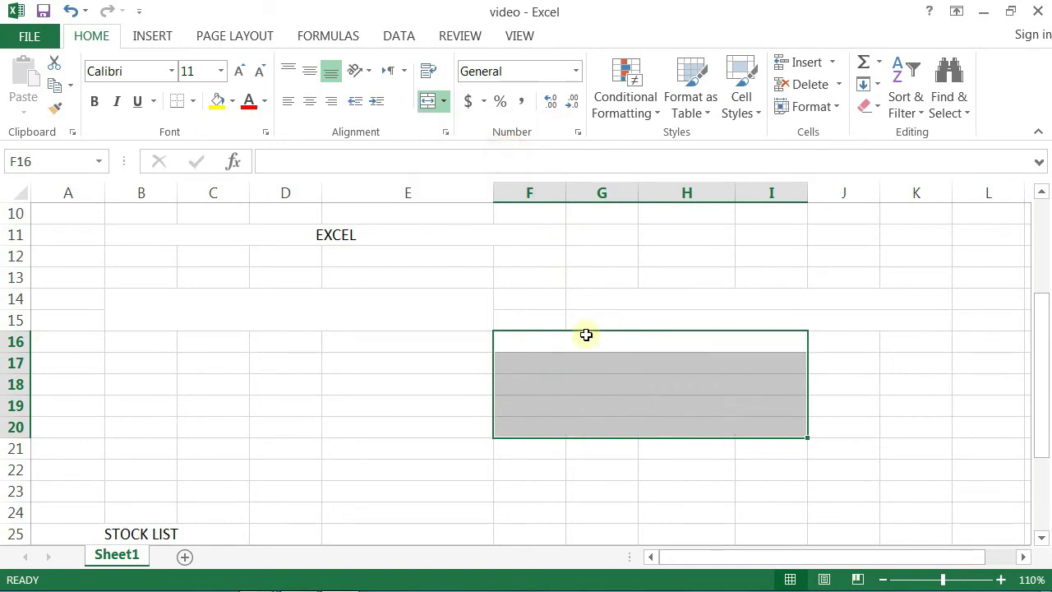
Examine the row-by-row merge in F16:I20 by selecting its merged rows one after another
left_click(593, 401)
left_click(589, 337)
left_click(591, 365)
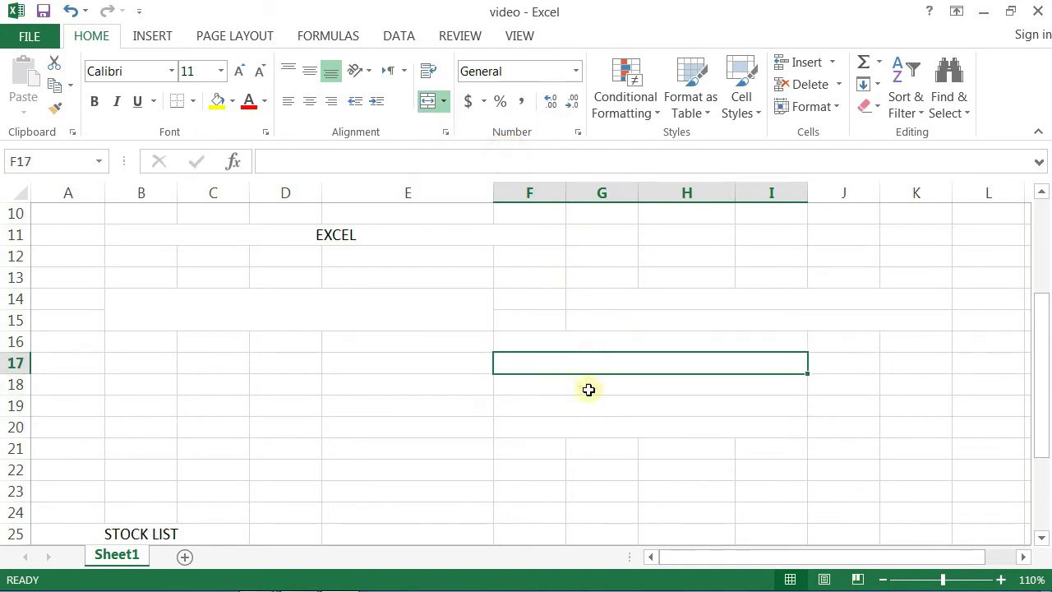
left_click(588, 386)
left_click(588, 406)
left_click(591, 427)
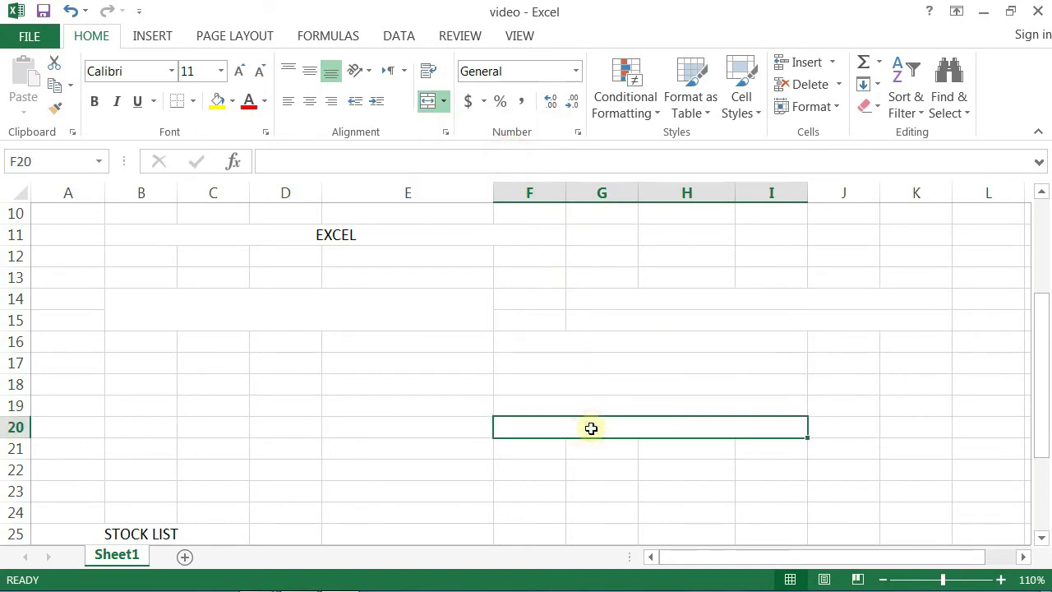
left_click(576, 341)
left_click(585, 367)
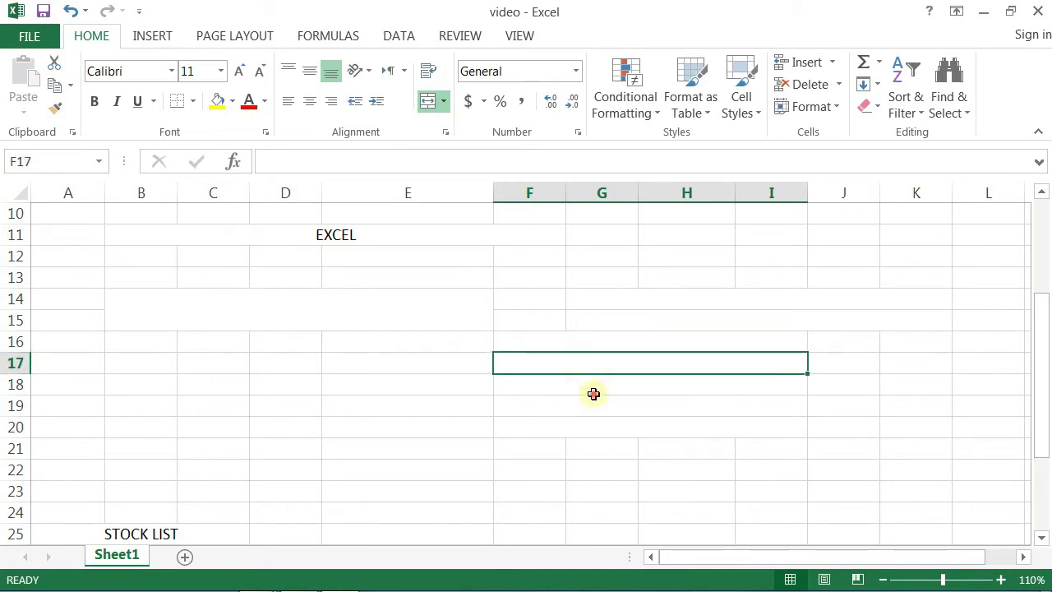
left_click(593, 390)
Merge the range B17:D20 into a single cell without centering, and unmerge it again
left_click_drag(164, 360, 272, 428)
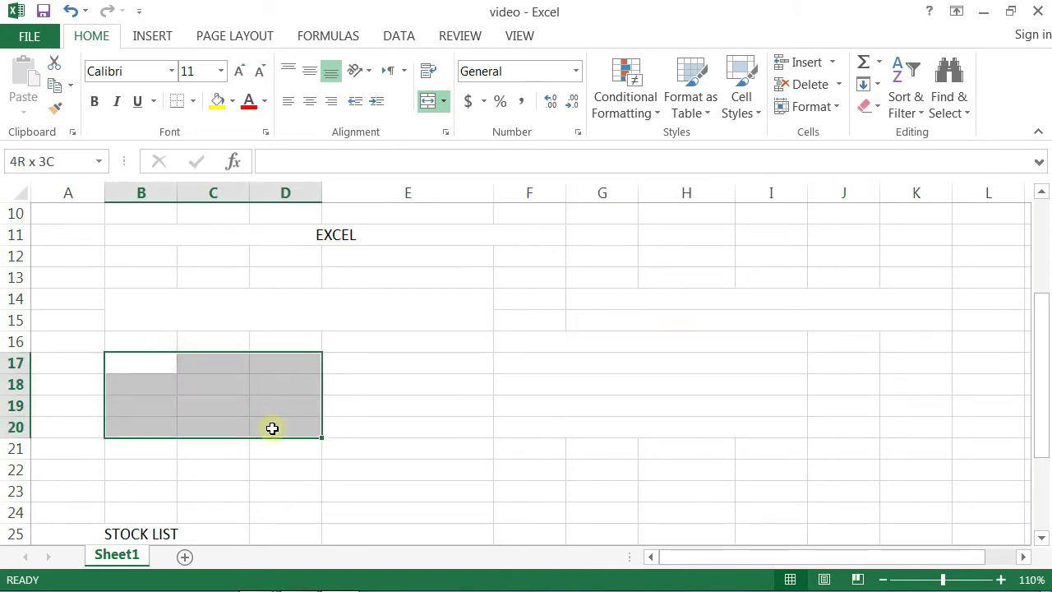
left_click(444, 102)
left_click(480, 176)
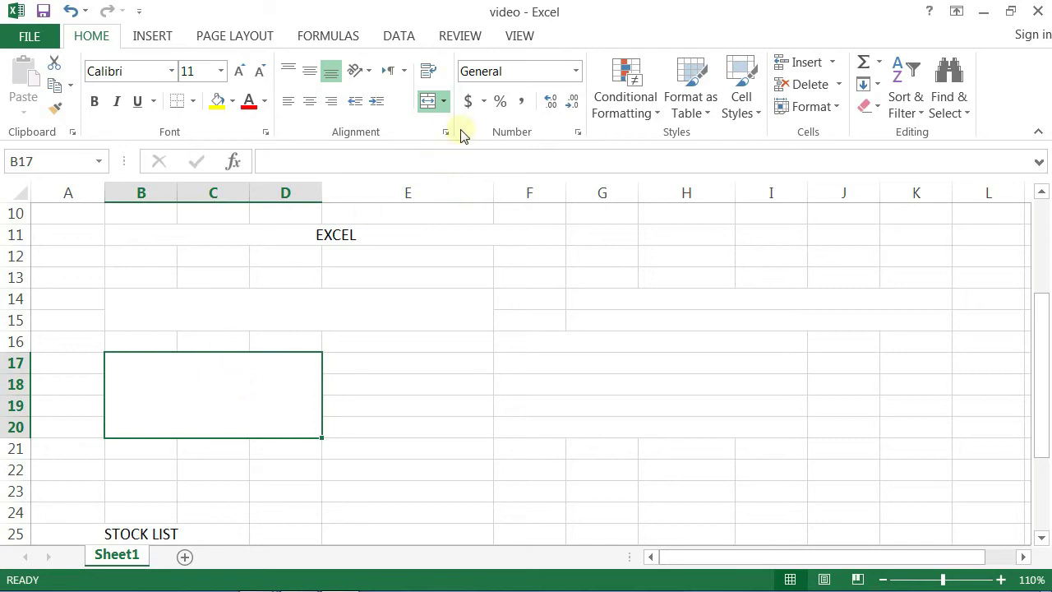
left_click(444, 102)
left_click(466, 199)
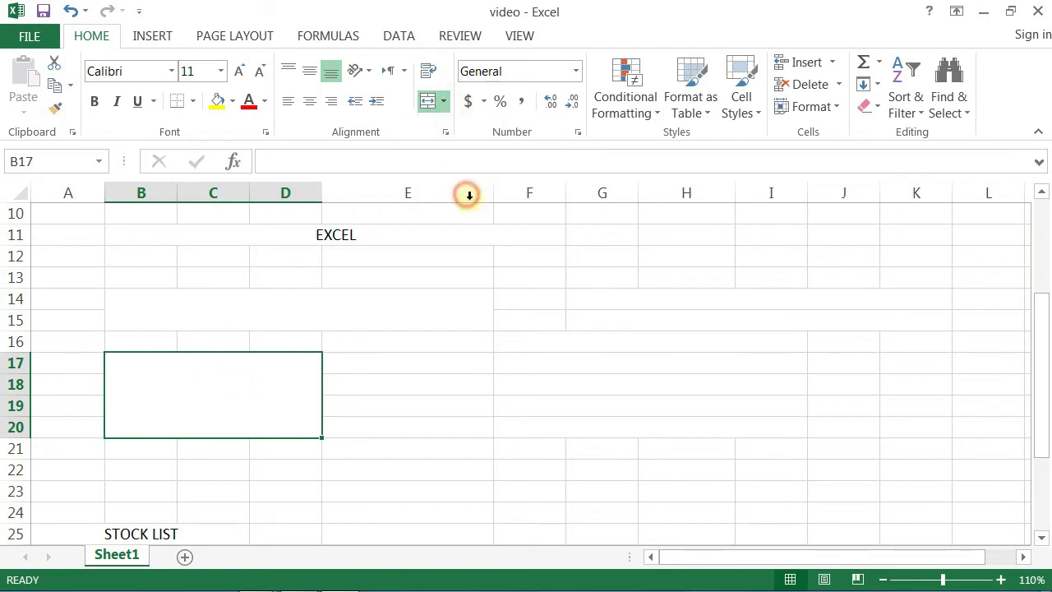
Unmerge the cells in the ranges F16:I20 and B14:E15
left_click_drag(519, 341, 707, 429)
left_click(445, 102)
left_click(465, 199)
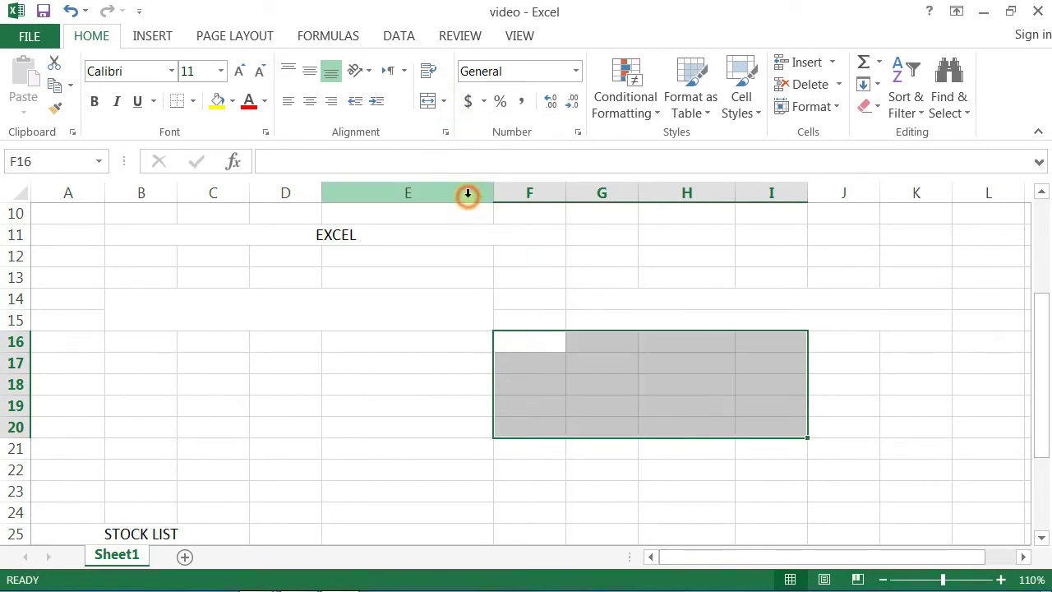
left_click(183, 297)
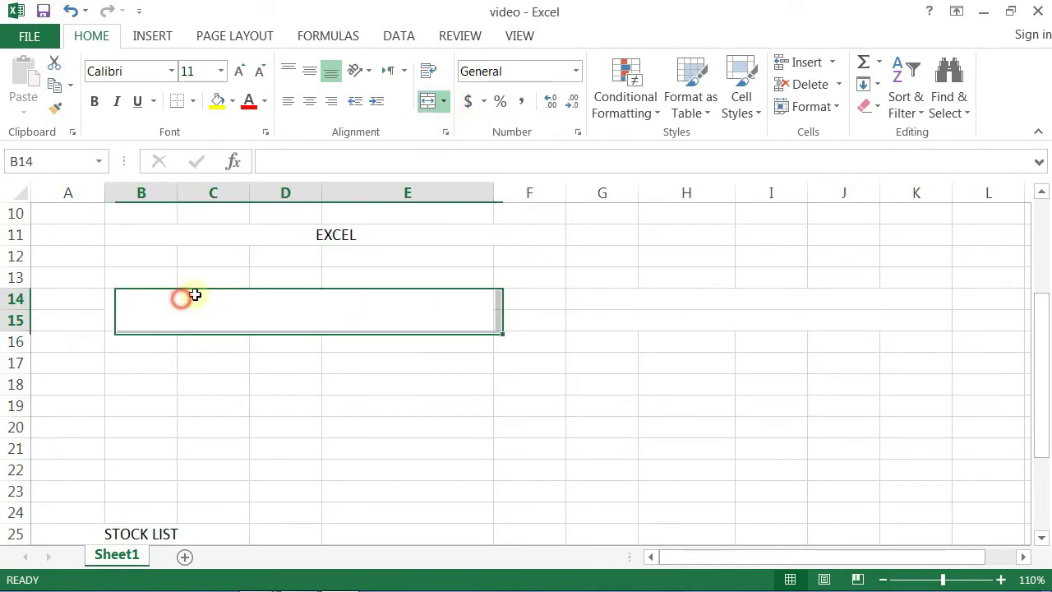
left_click(444, 104)
left_click(462, 201)
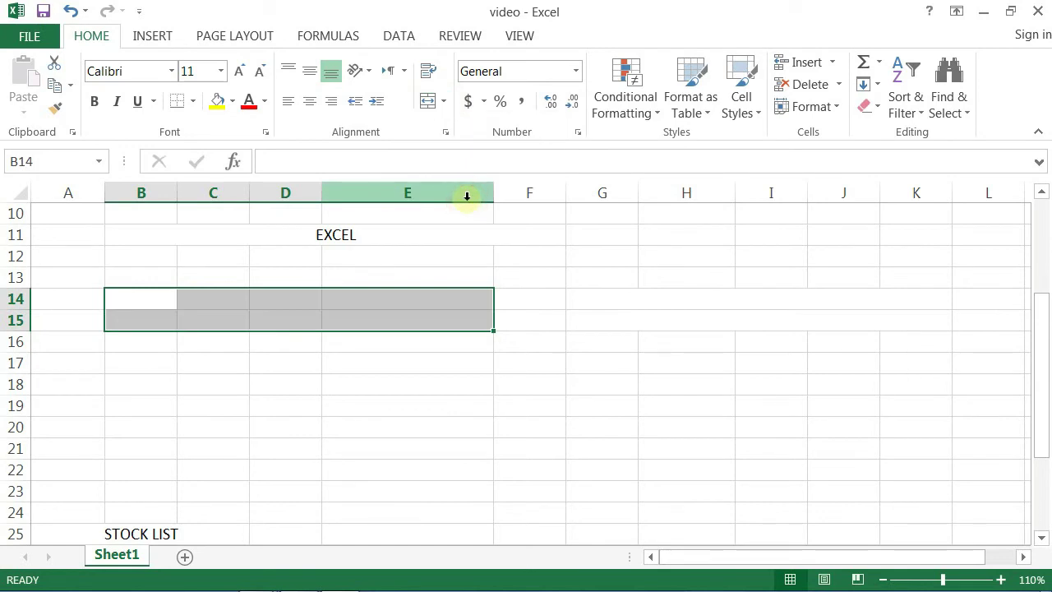
left_click(443, 102)
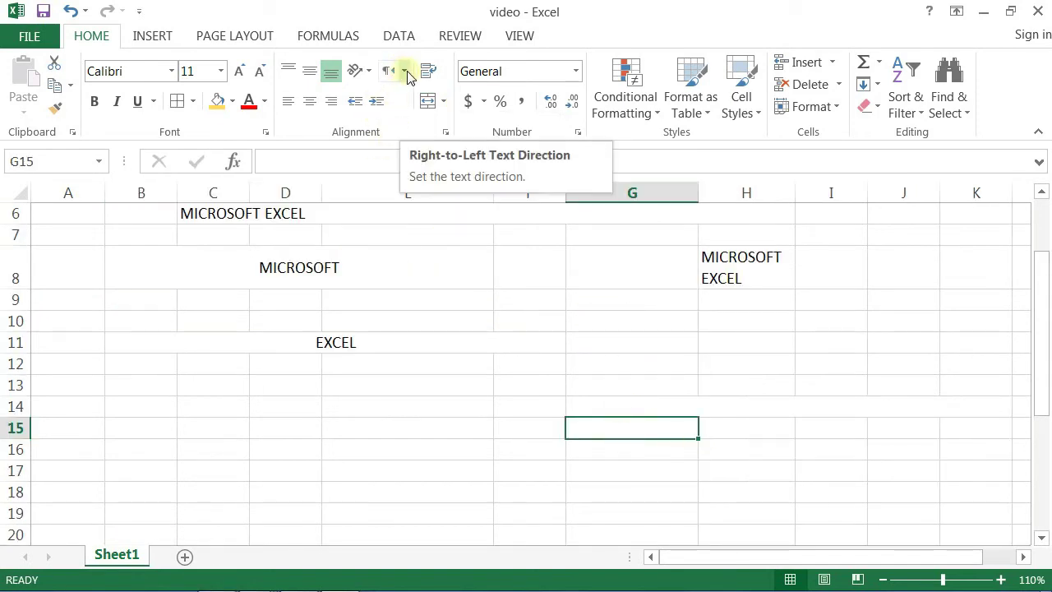
double_click(657, 425)
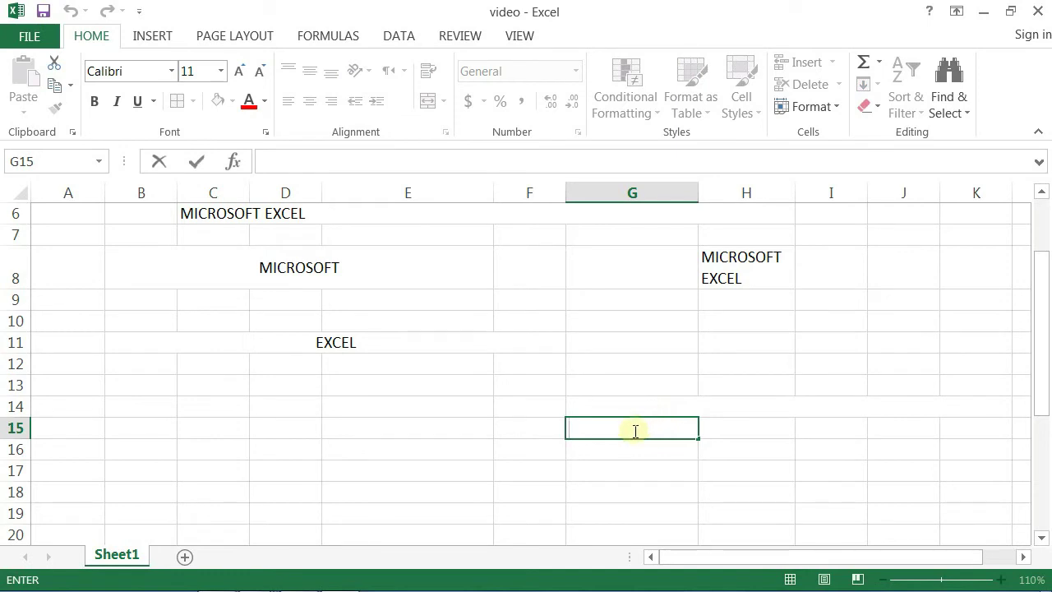
type("MS")
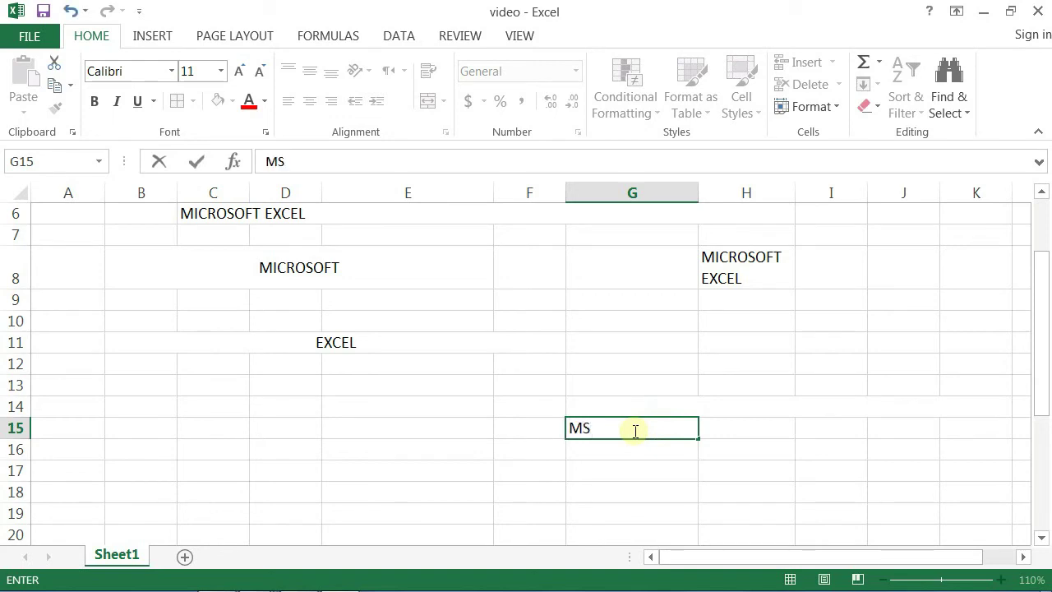
type(" E\\\\")
key("BackSpace")
key("BackSpace")
key("BackSpace")
key("BackSpace")
key("BackSpace")
key("BackSpace")
key("BackSpace")
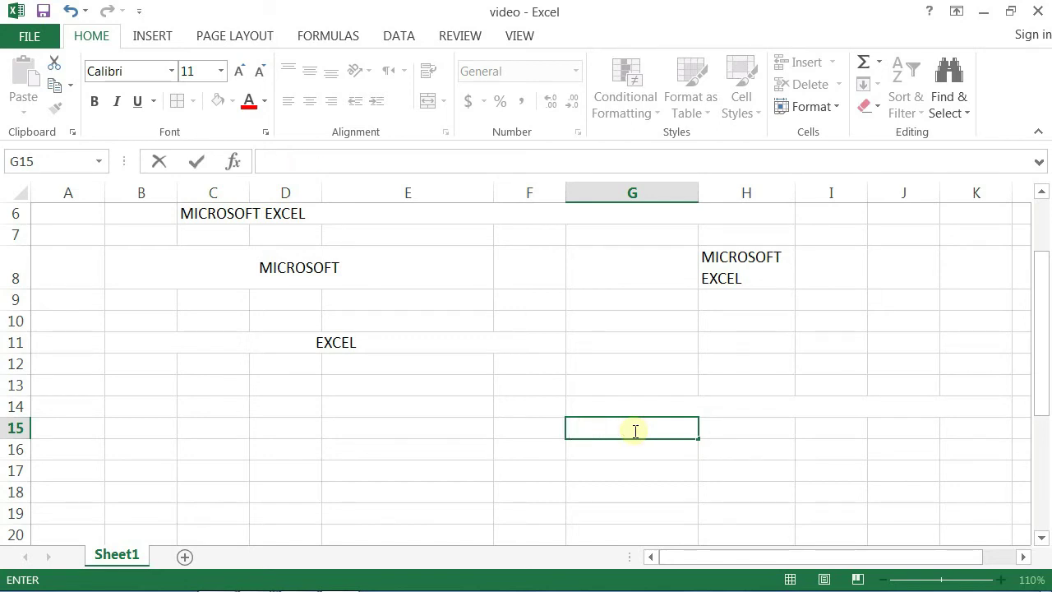
left_click(638, 454)
Set the text direction of cell G15 to Left-to-Right and enter MS Excel spreadsheet in it
left_click(625, 427)
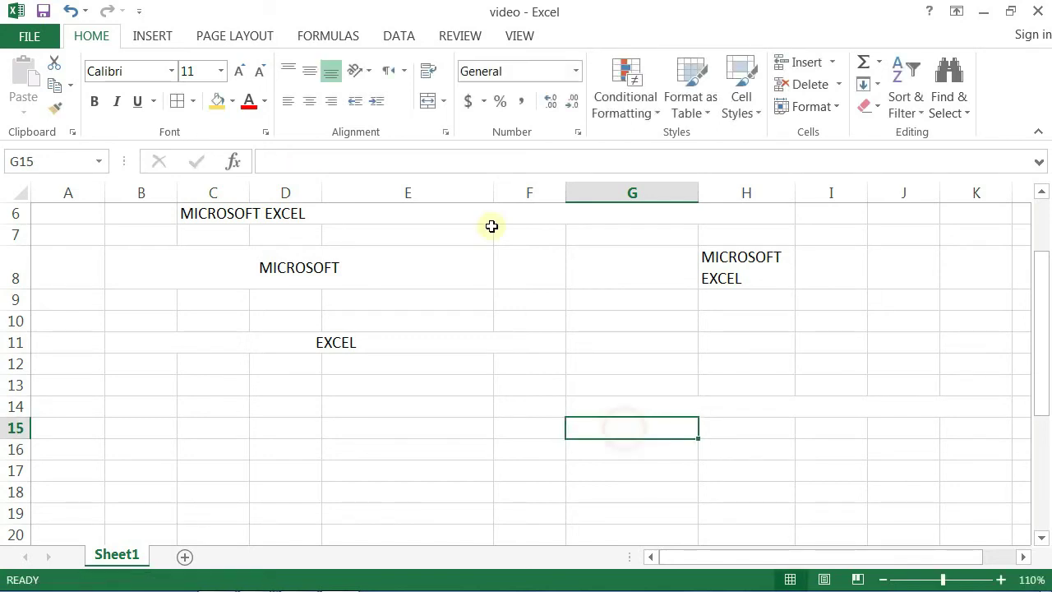
left_click(405, 72)
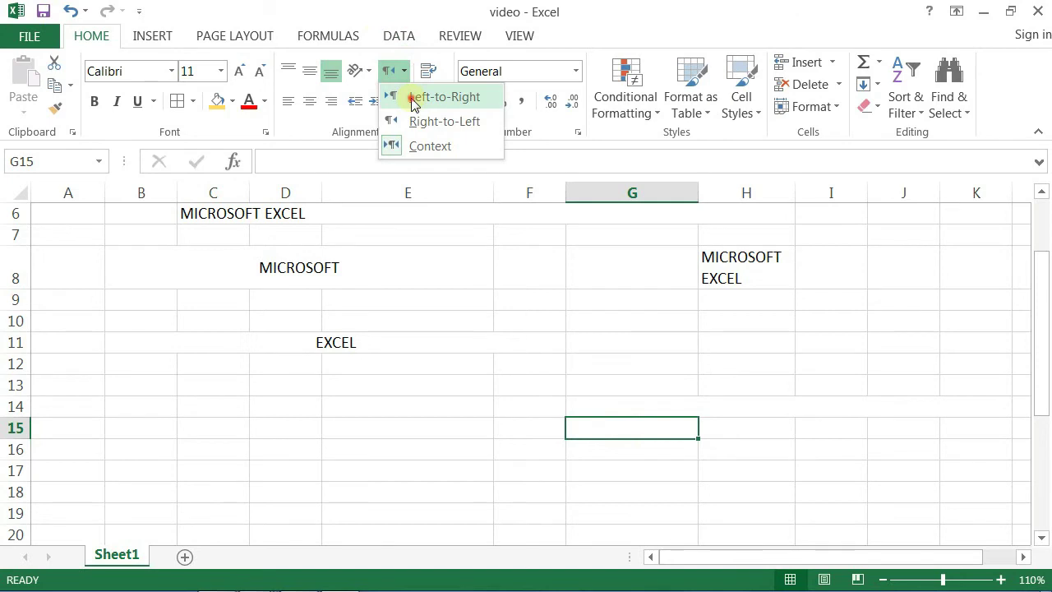
left_click(412, 100)
double_click(603, 423)
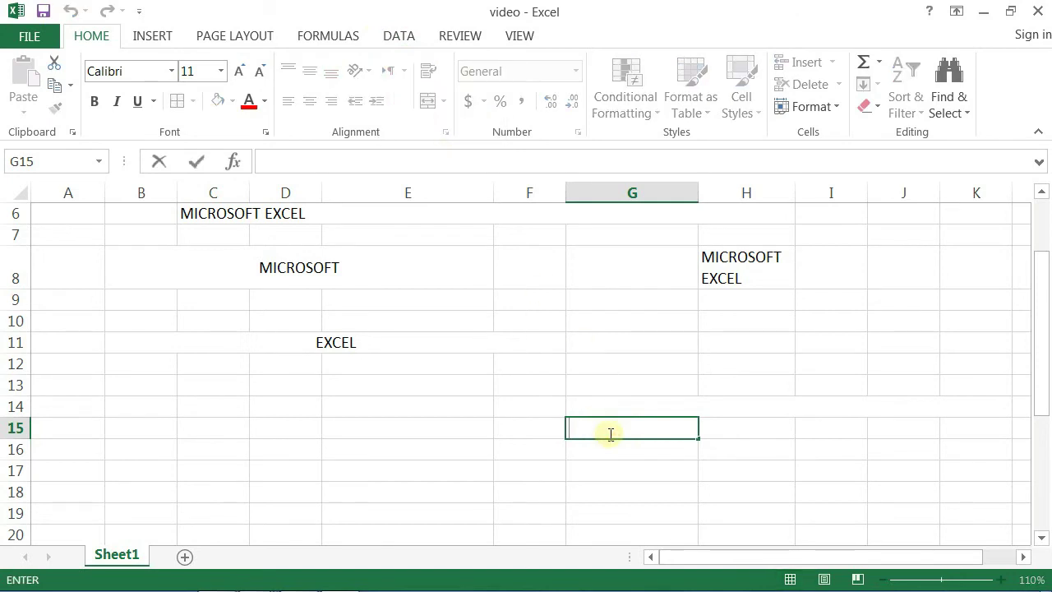
type("MS E")
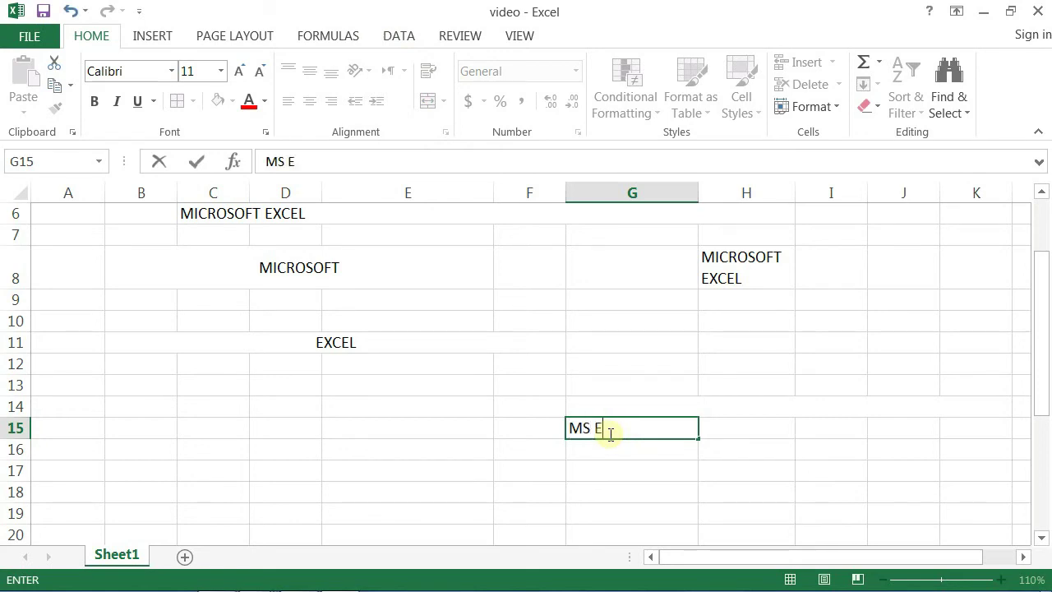
type("xcel sprea")
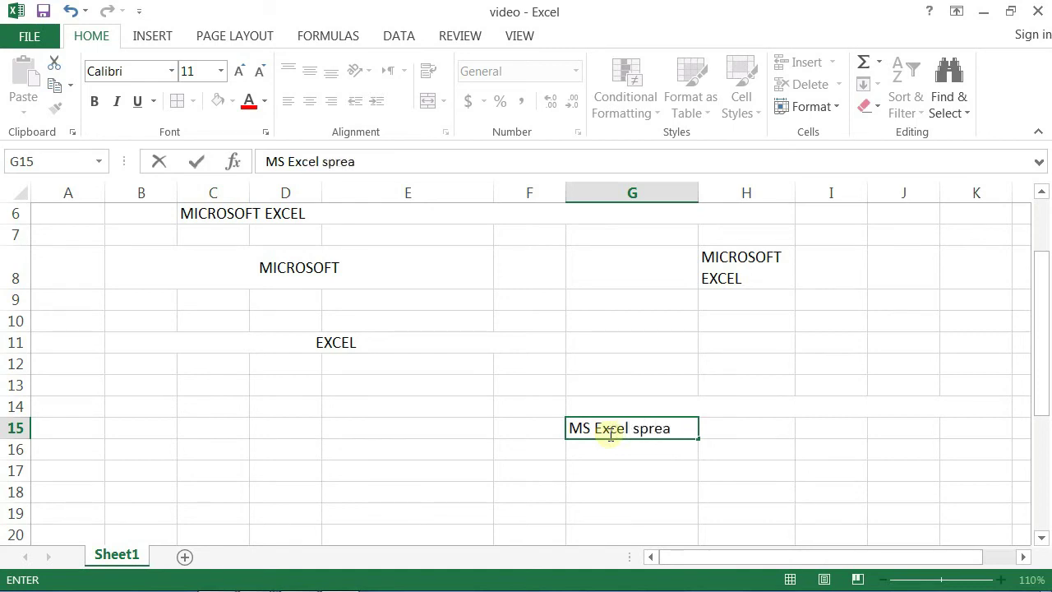
type("dsheet")
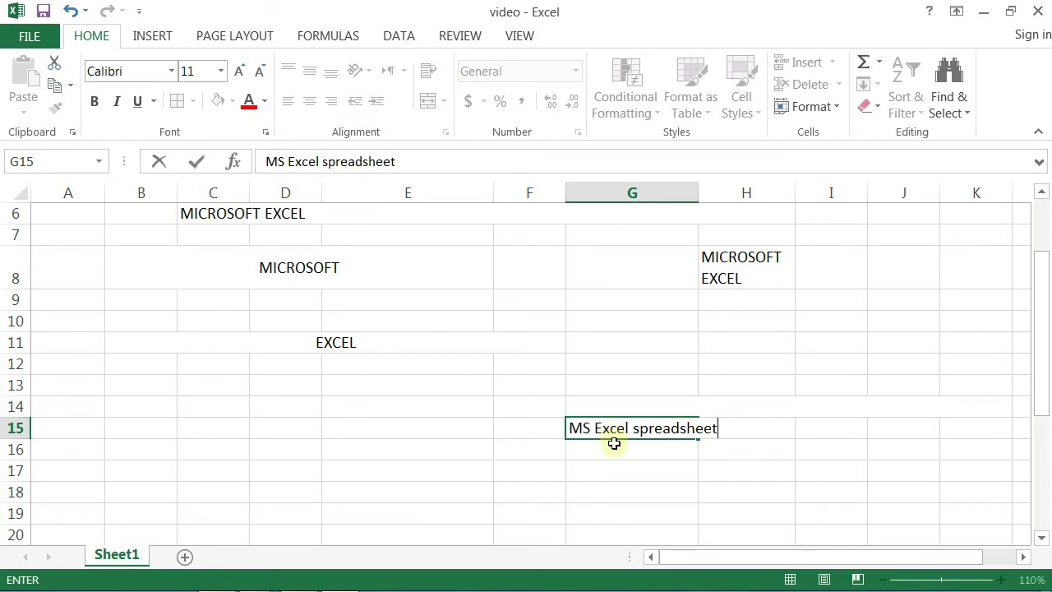
left_click(620, 448)
left_click(626, 429)
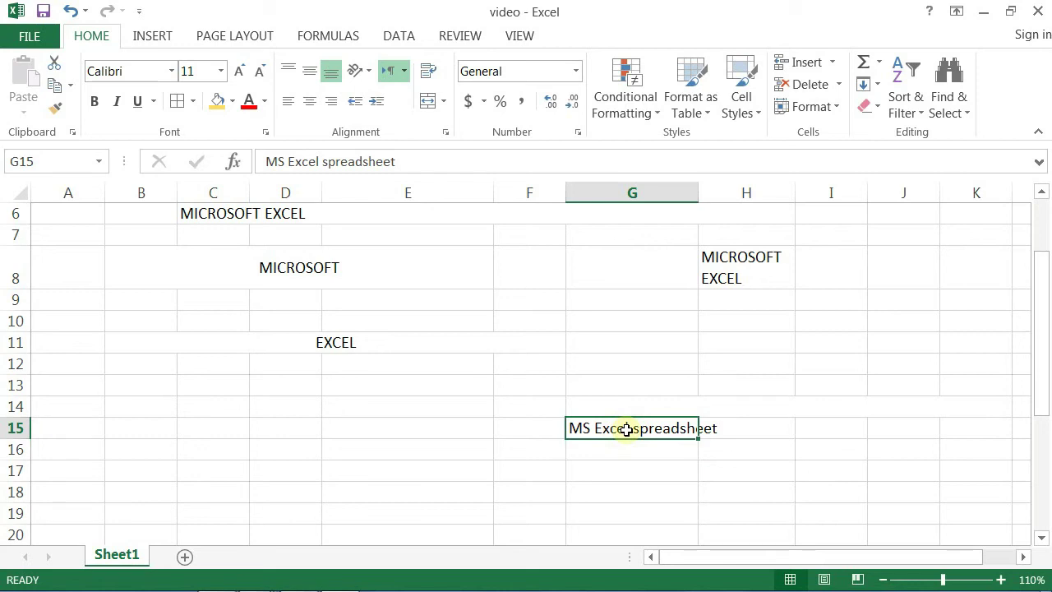
Clear the contents of cell G15 and set its text direction to Right-to-Left
key("Delete")
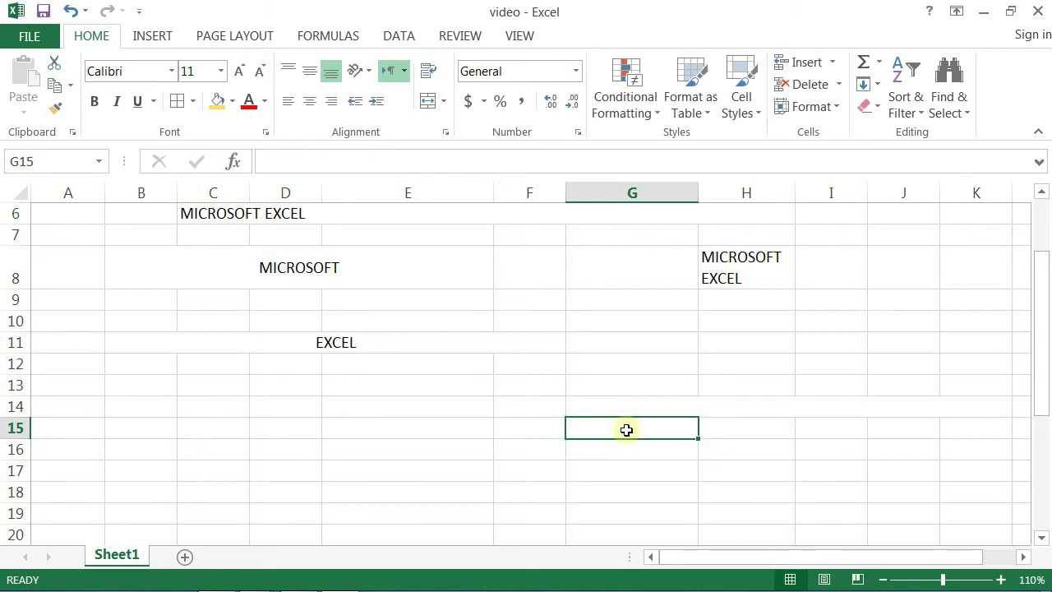
left_click(404, 71)
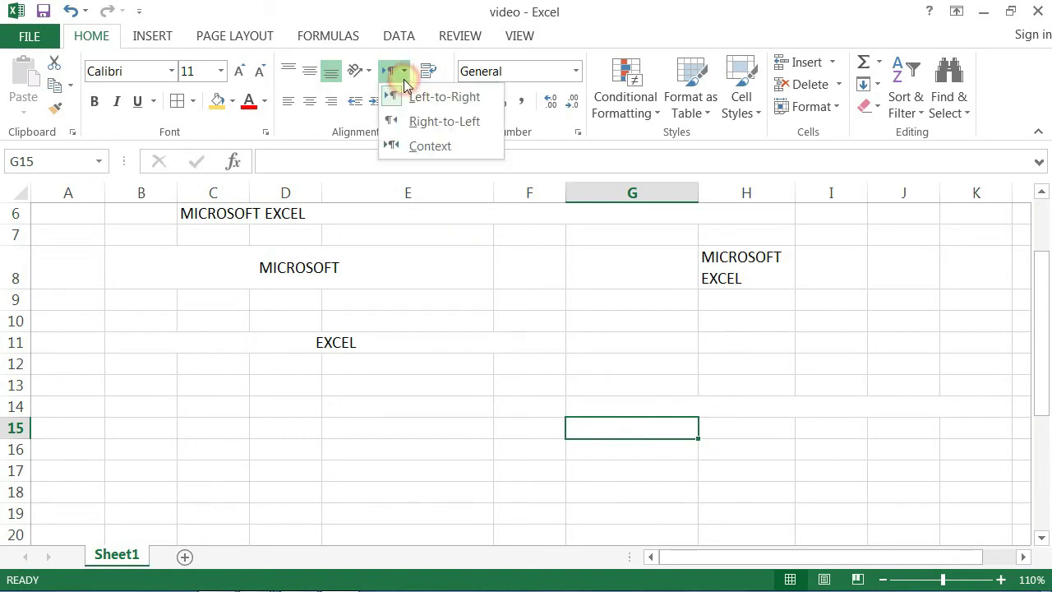
left_click(409, 128)
Enter the text MS Excel spread in cell G15
double_click(608, 433)
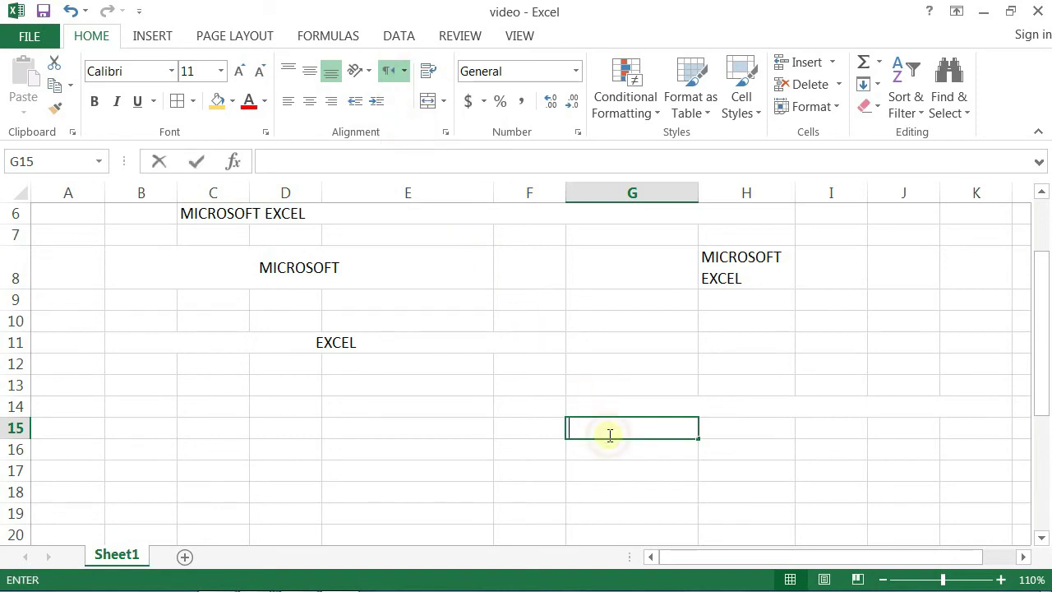
type("MS")
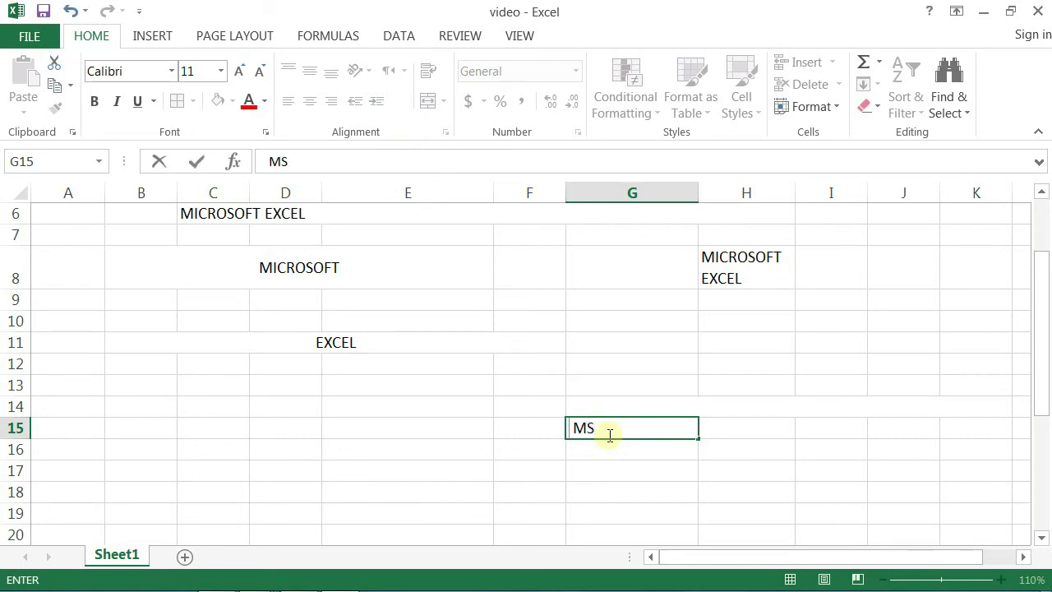
type(" E")
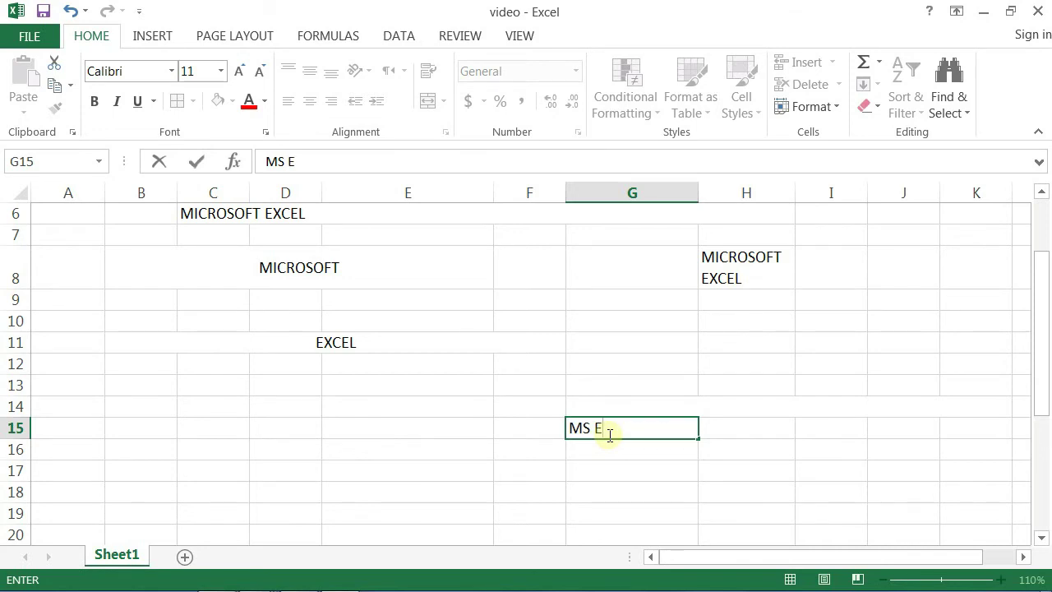
type("xcel")
key("Home")
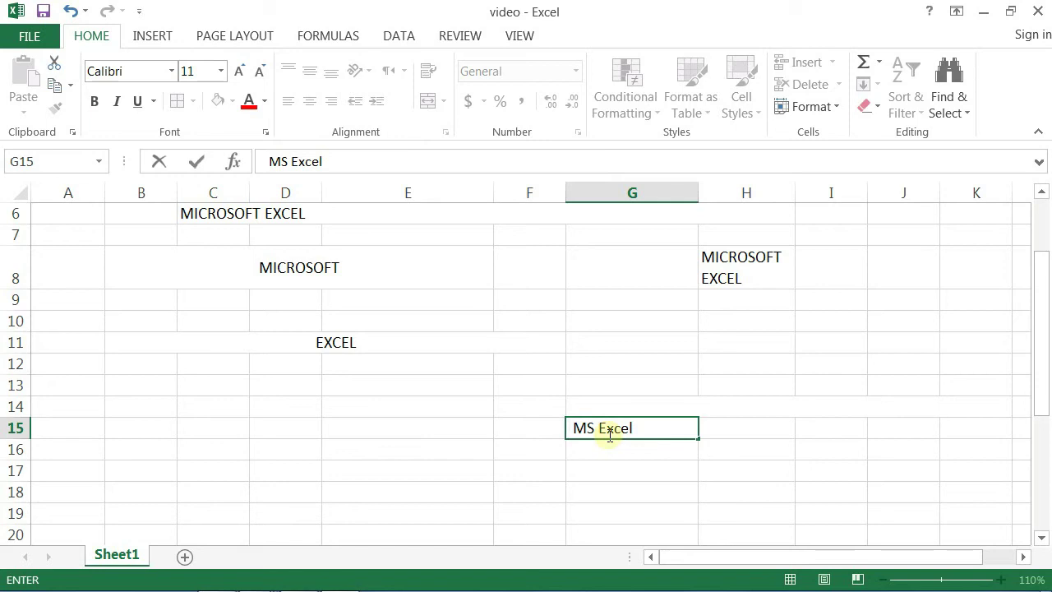
key("BackSpace")
key("End")
type("spre")
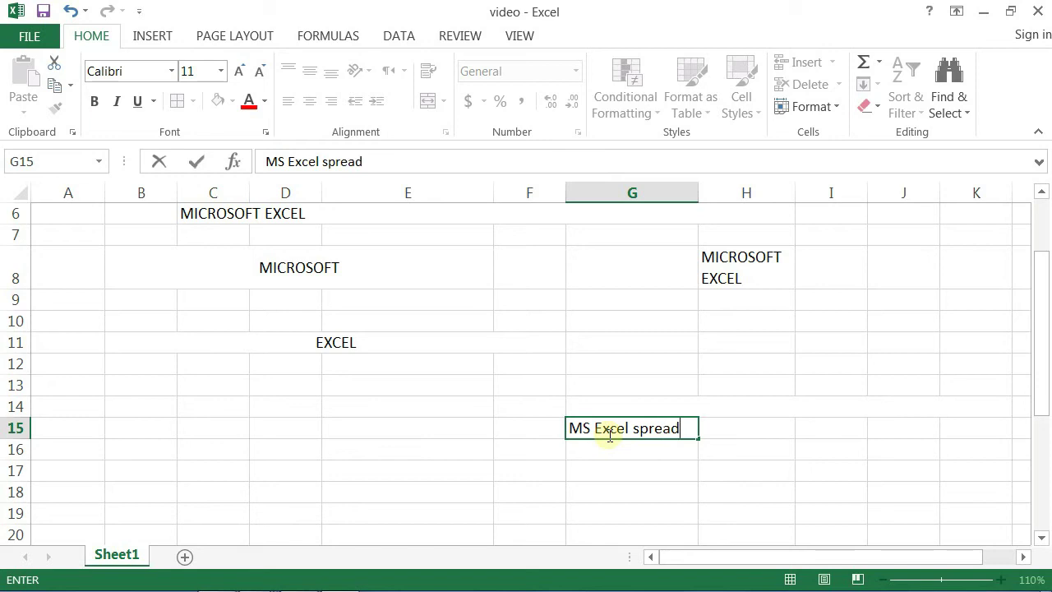
key("Return")
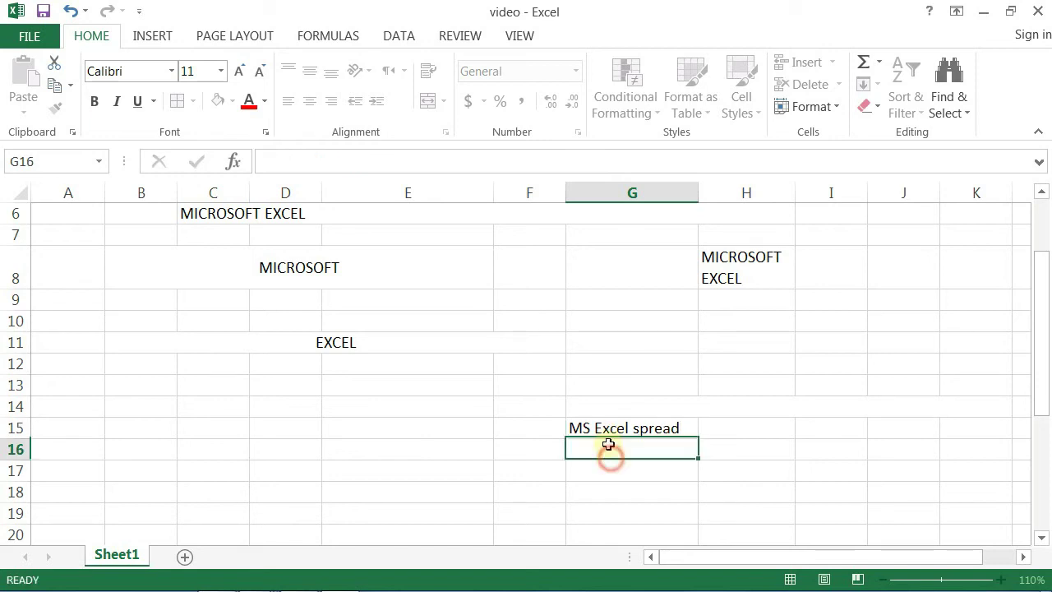
left_click(606, 427)
left_click(405, 74)
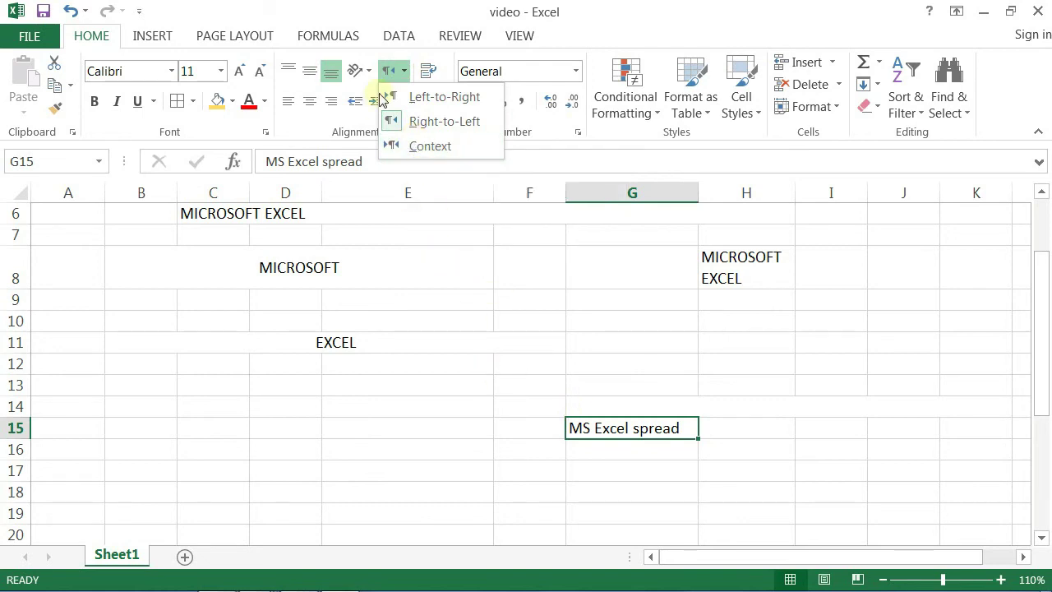
left_click(392, 72)
left_click(608, 454)
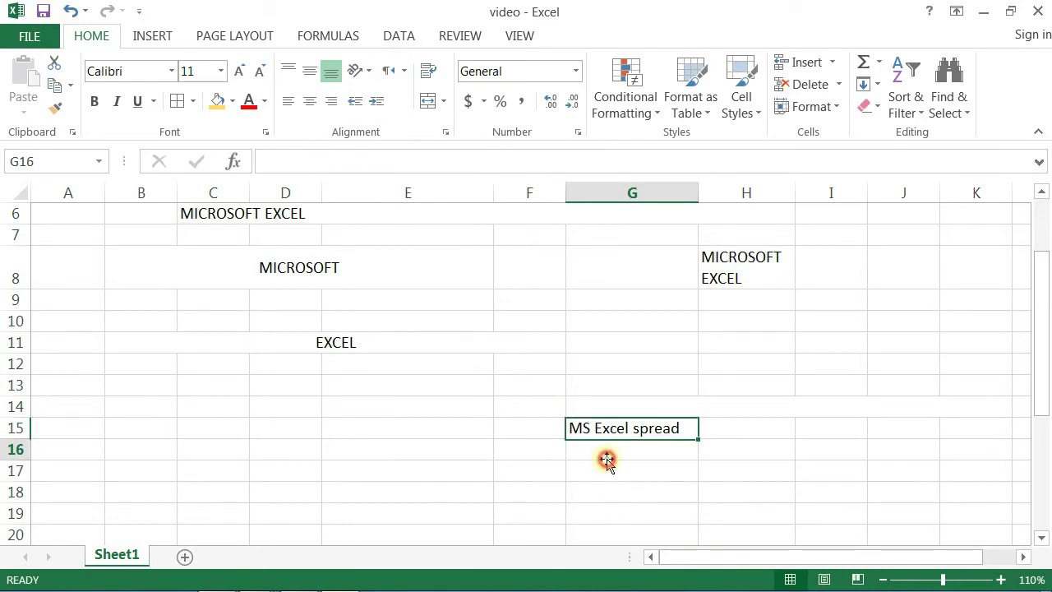
left_click(619, 434)
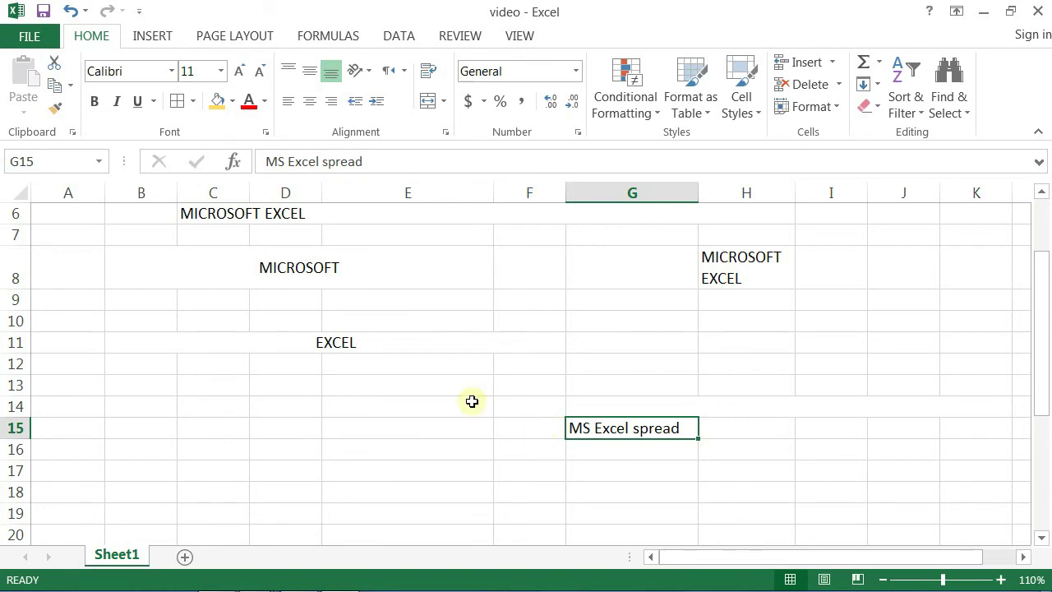
Merge and center the STOCK LIST title across B25:F25 and fill the merged cell with light blue
scroll(505, 424, "down", 3)
scroll(505, 424, "down", 2)
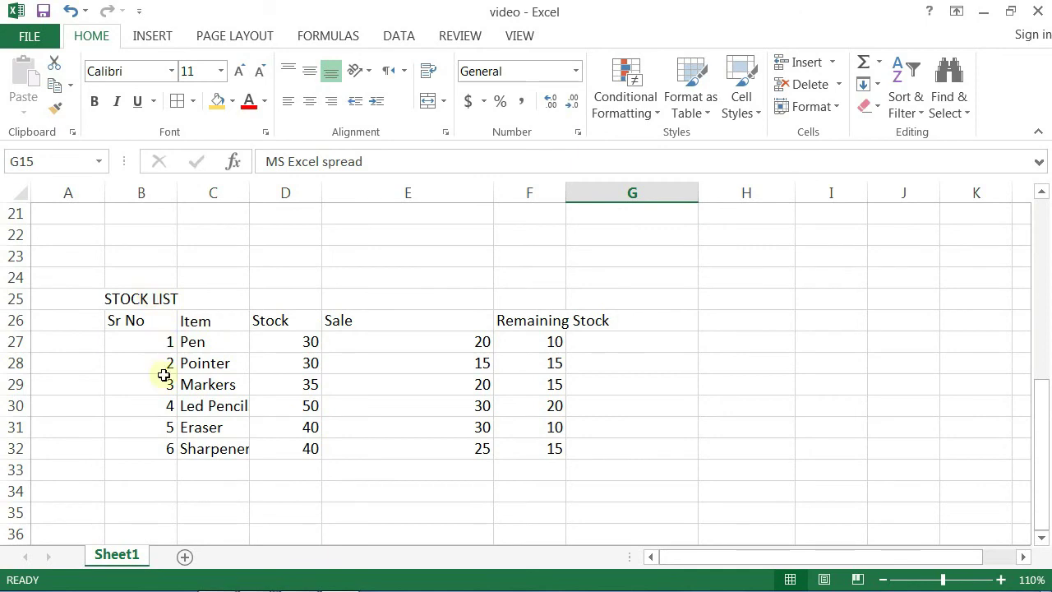
left_click(142, 298)
left_click_drag(224, 308, 563, 298)
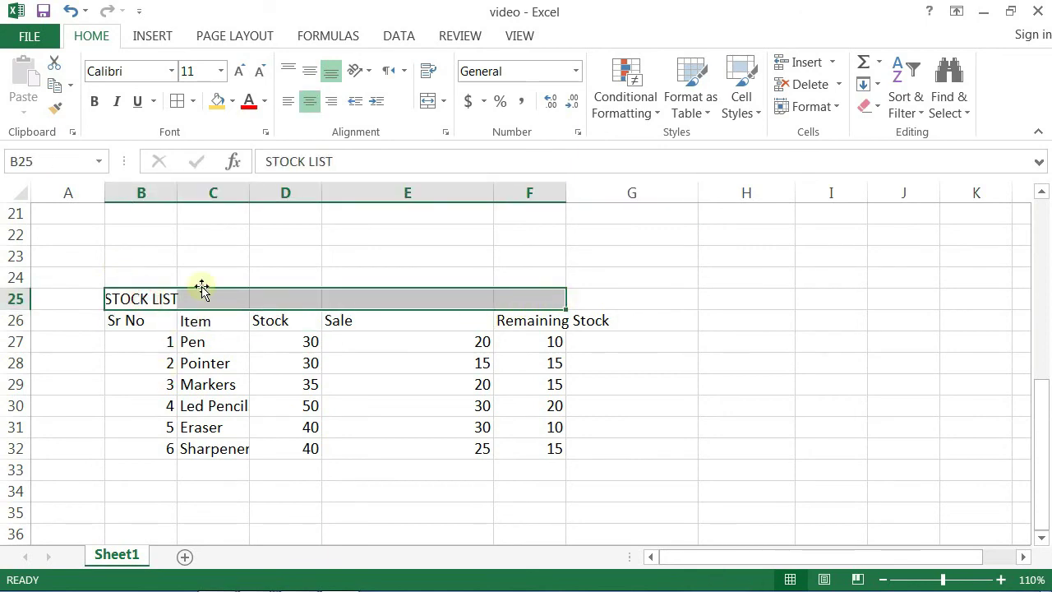
left_click(443, 100)
left_click(451, 126)
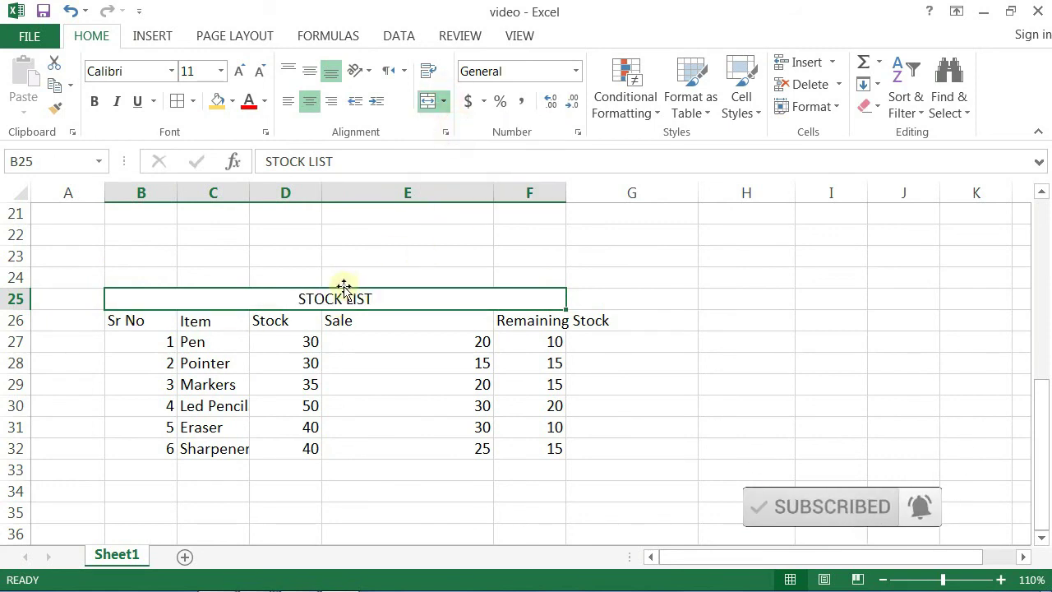
left_click(233, 105)
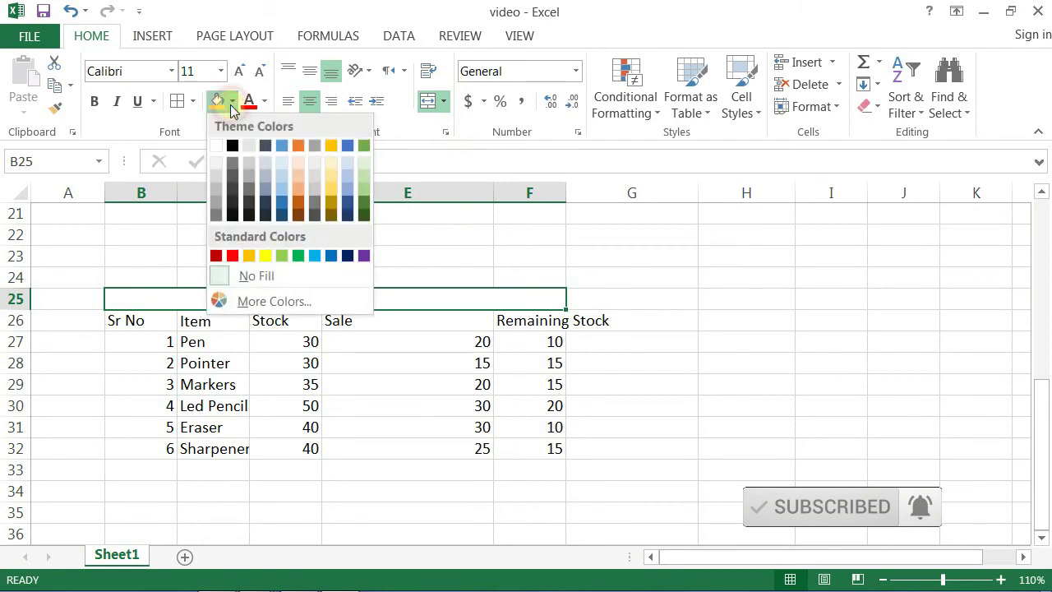
left_click(277, 169)
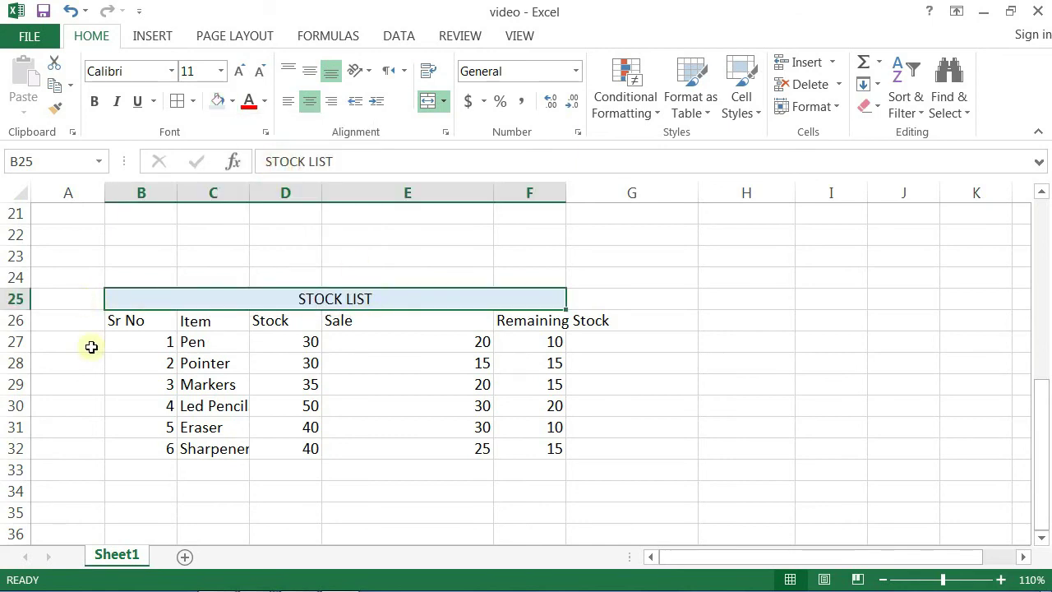
Merge the range A25:A32 beside the stock table into one cell and enter STOCK in it
left_click_drag(77, 300, 96, 447)
left_click(443, 101)
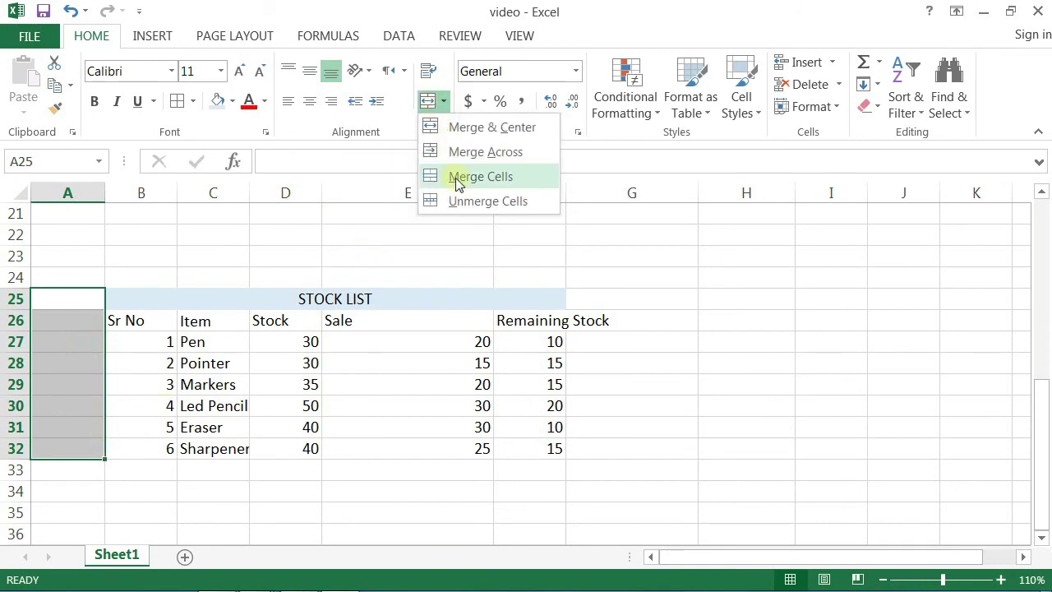
left_click(456, 178)
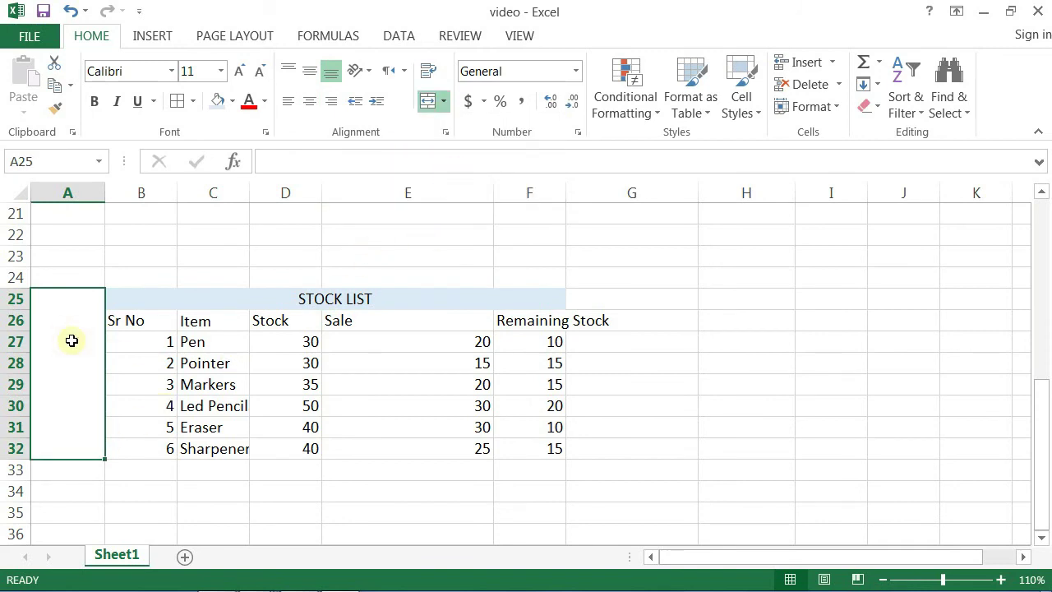
type("STOCK")
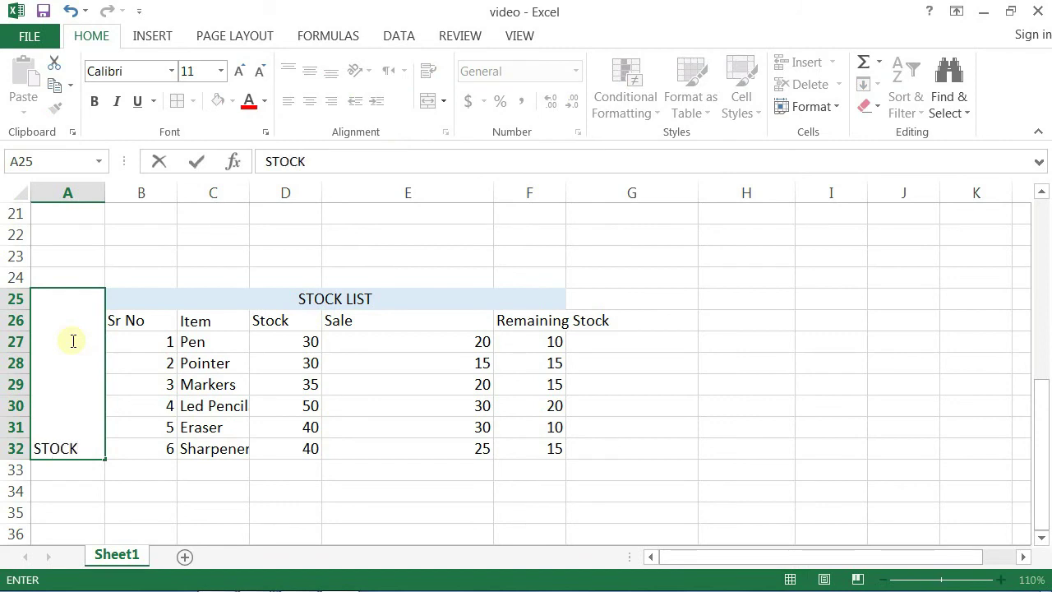
left_click(51, 341)
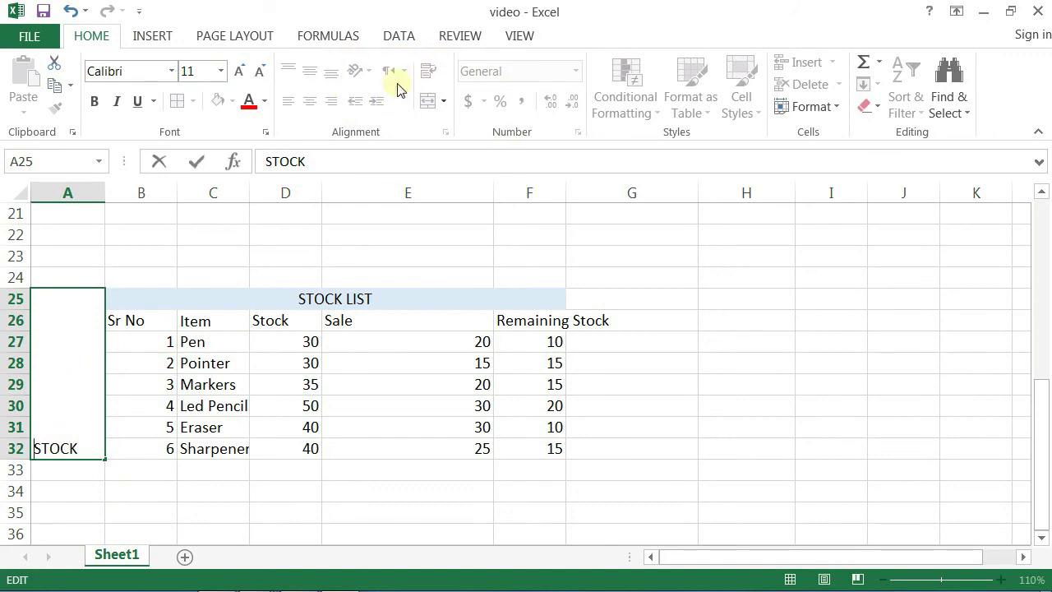
left_click(65, 473)
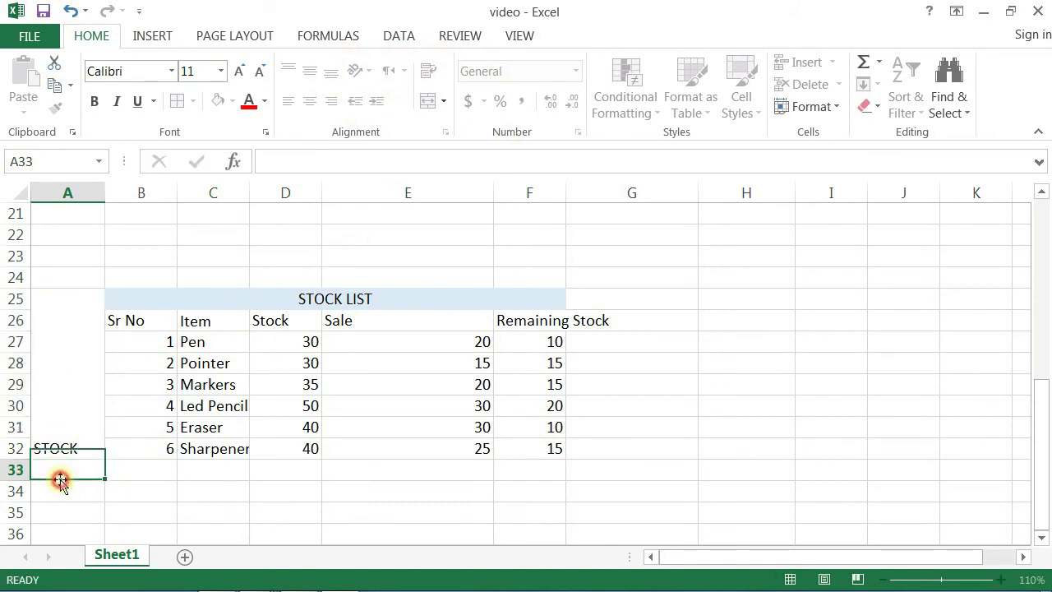
Set the STOCK label in the merged cell A25 to vertical text and center it horizontally and vertically
left_click(55, 427)
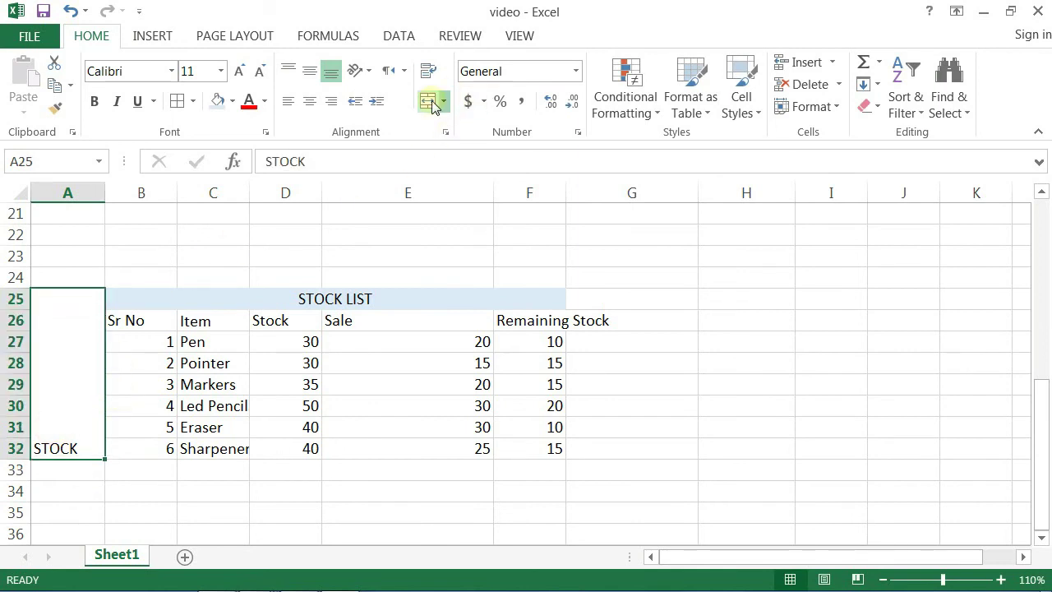
left_click(367, 73)
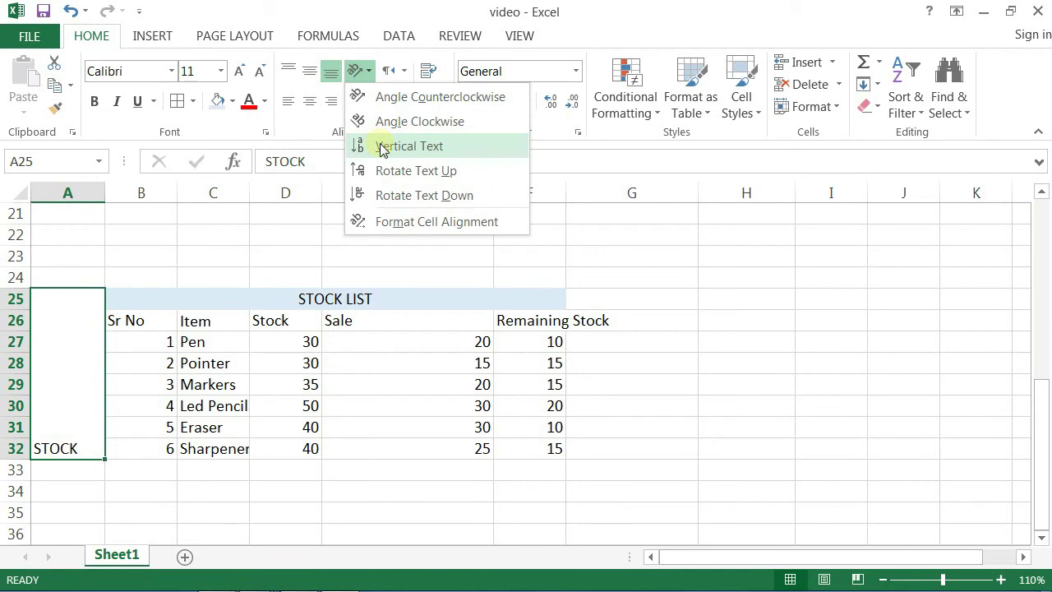
left_click(383, 148)
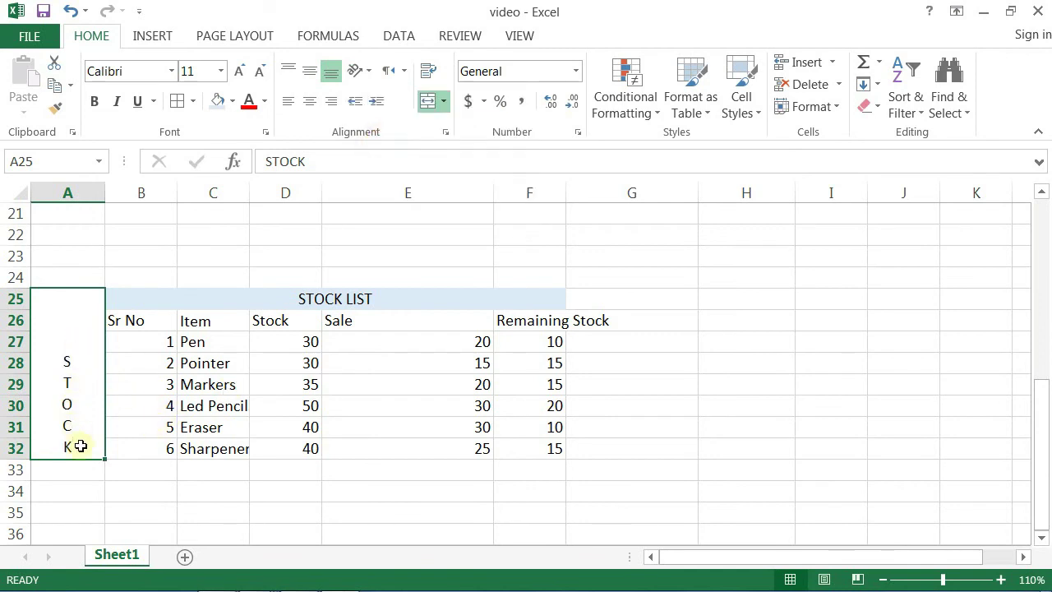
left_click(313, 107)
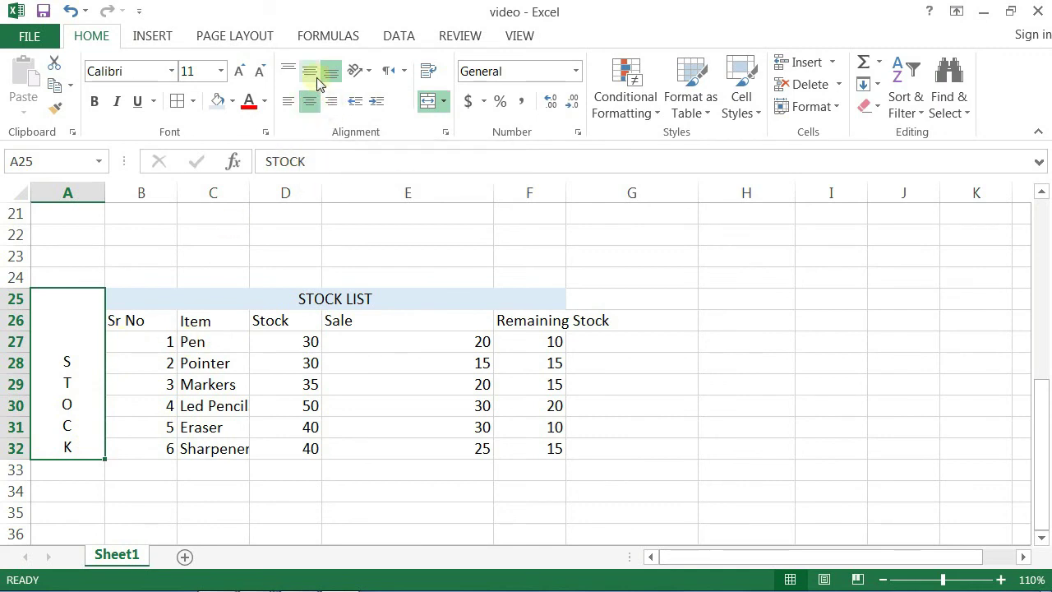
left_click(317, 73)
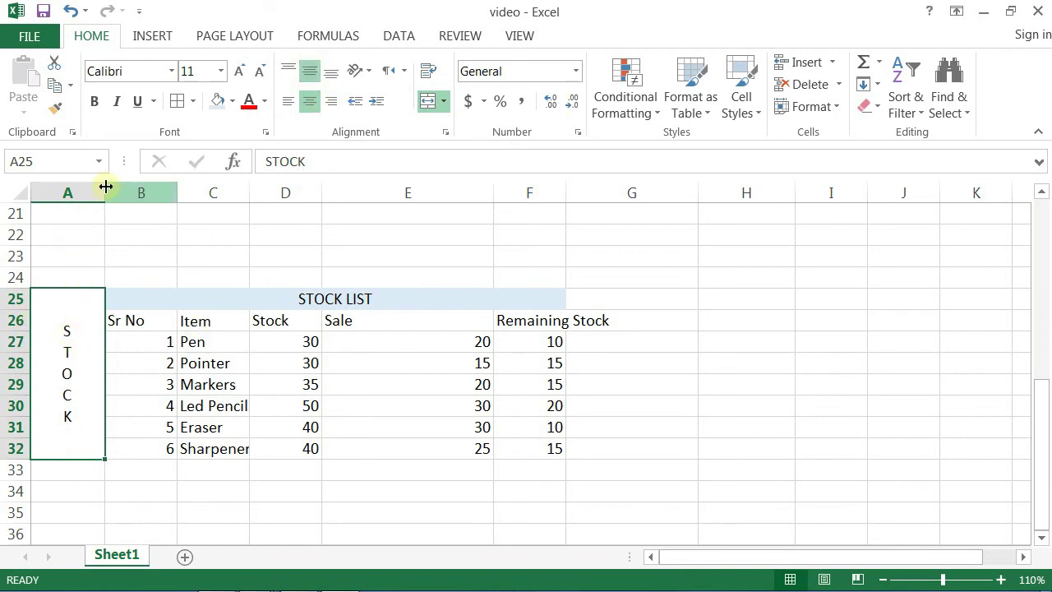
Narrow column A and fill the merged STOCK cell with the same light blue as the title
left_click_drag(105, 194, 73, 206)
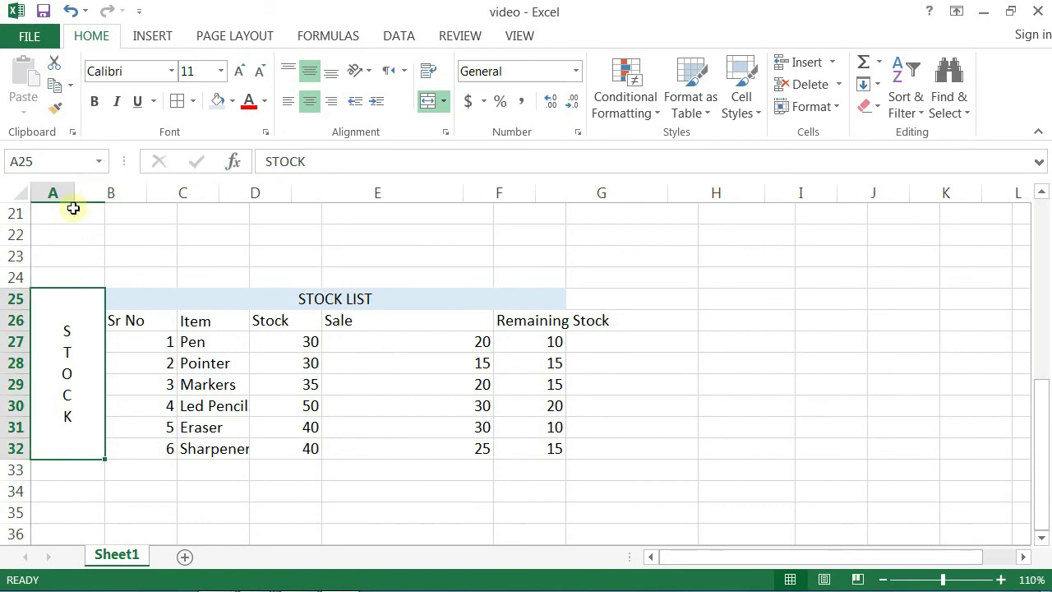
left_click(218, 100)
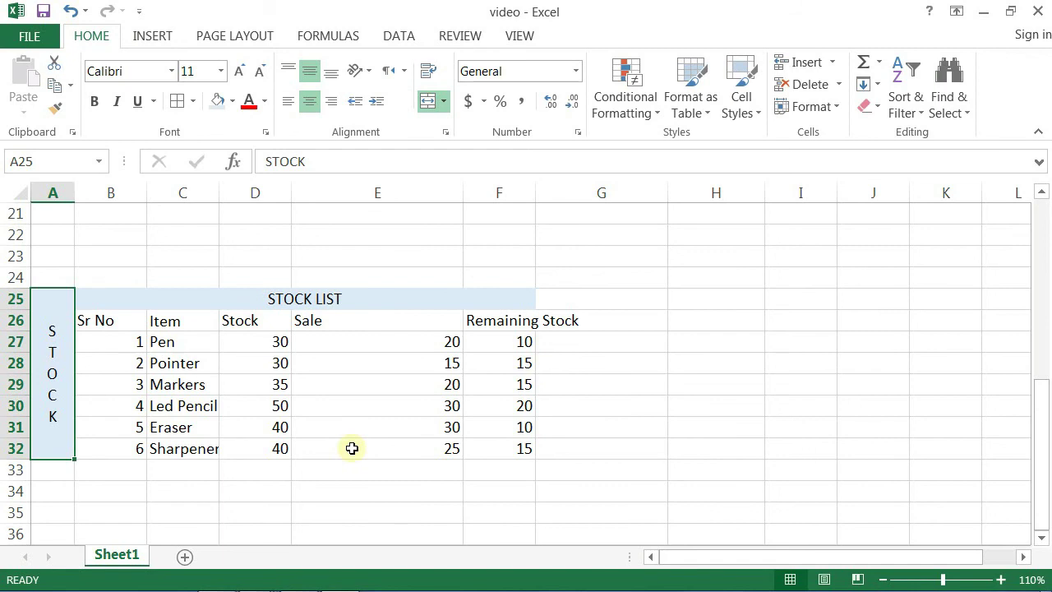
Apply all borders to the whole stock table in A25:F32
left_click(85, 337)
left_click_drag(58, 302, 343, 422)
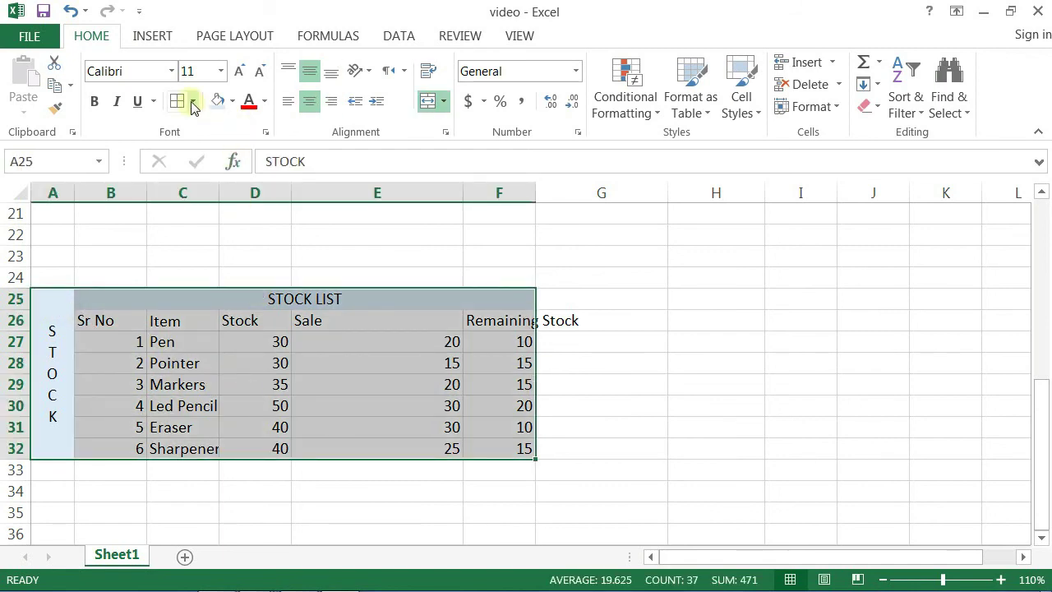
left_click(193, 100)
left_click(214, 271)
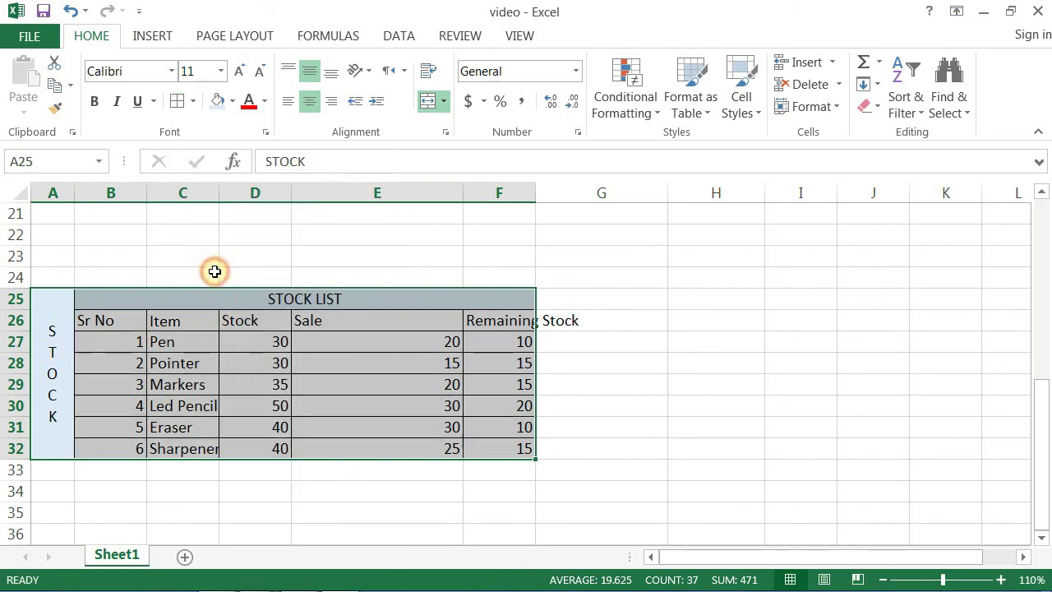
left_click(346, 430)
Try wrapping the Remaining Stock heading in cell F26, and turn the wrapping off again
left_click_drag(98, 322, 504, 321)
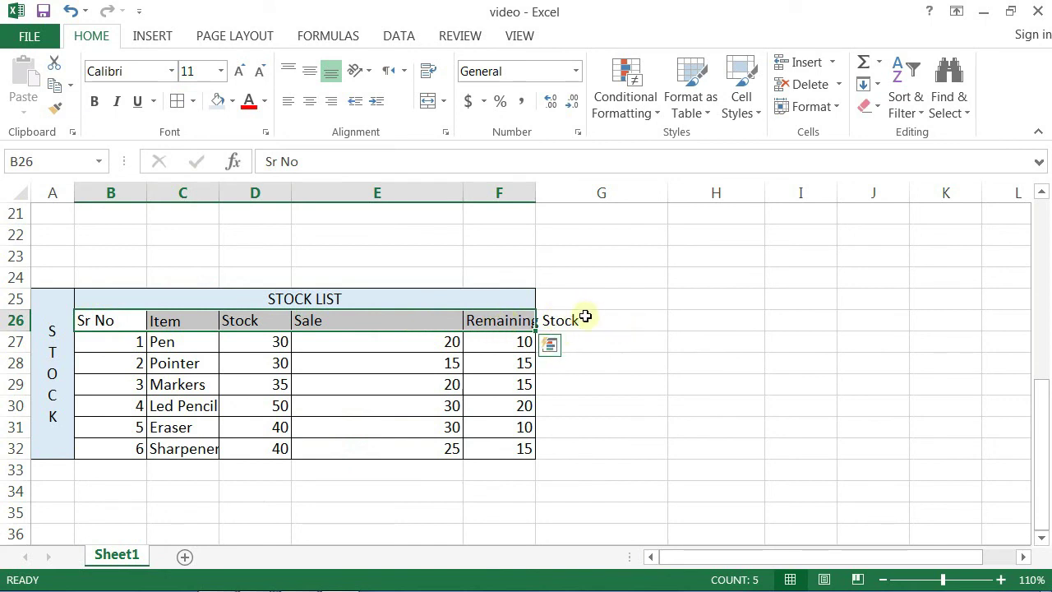
left_click(525, 320)
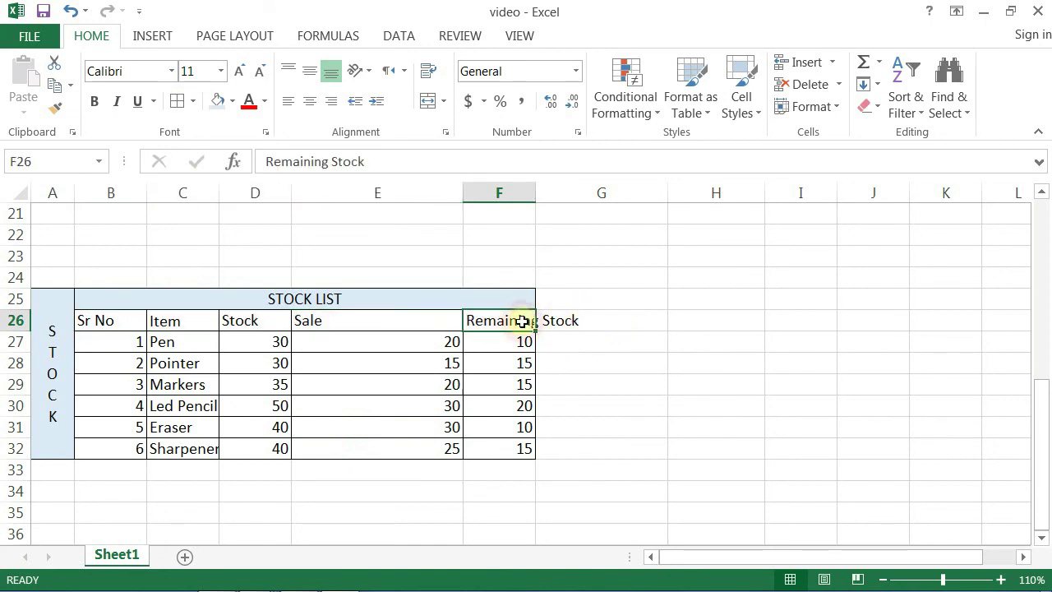
left_click(426, 74)
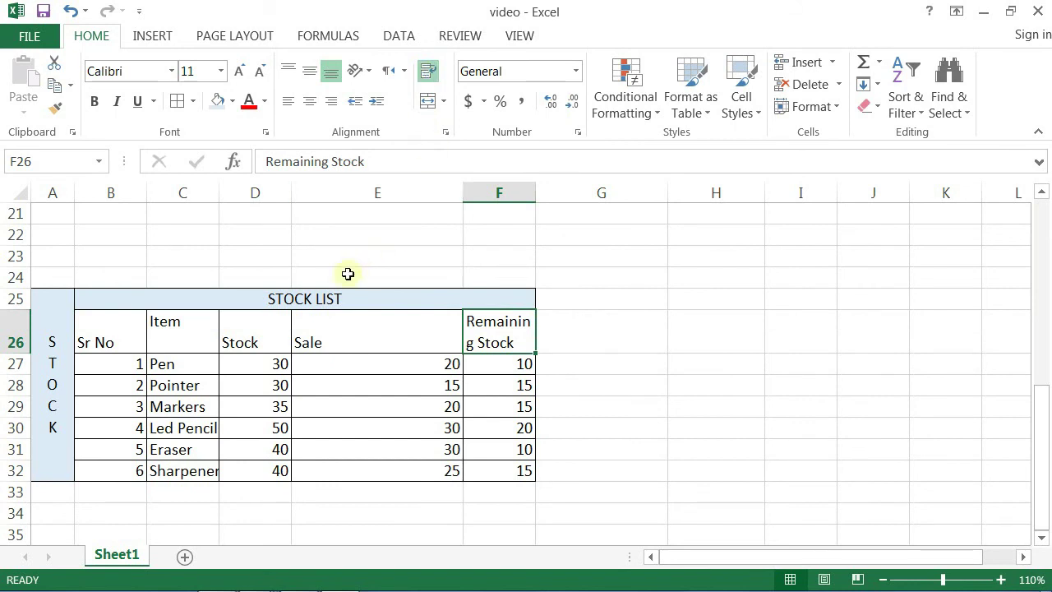
left_click(426, 72)
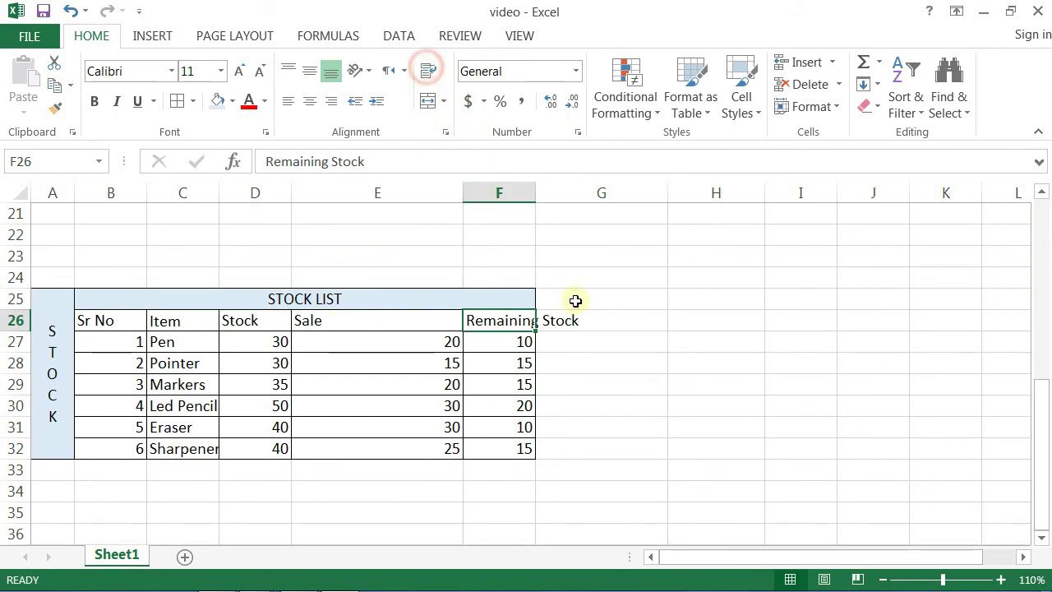
Widen column F to fit the Remaining Stock heading and narrow column E
left_click_drag(536, 195, 601, 196)
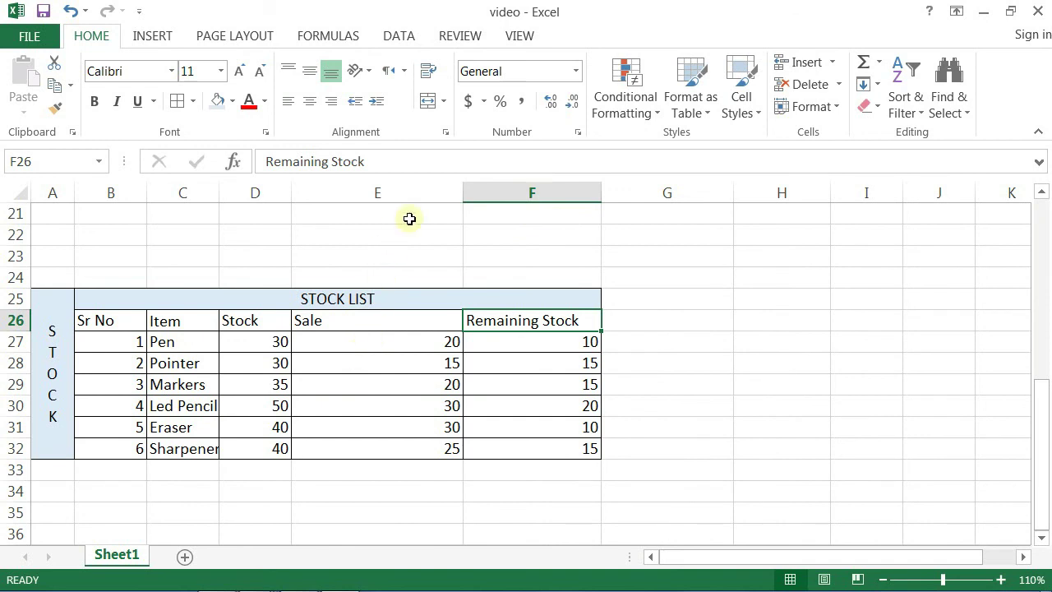
left_click_drag(464, 193, 400, 200)
Fill the heading row B26:F26 of the stock table with a light gold theme color
left_click_drag(89, 323, 466, 321)
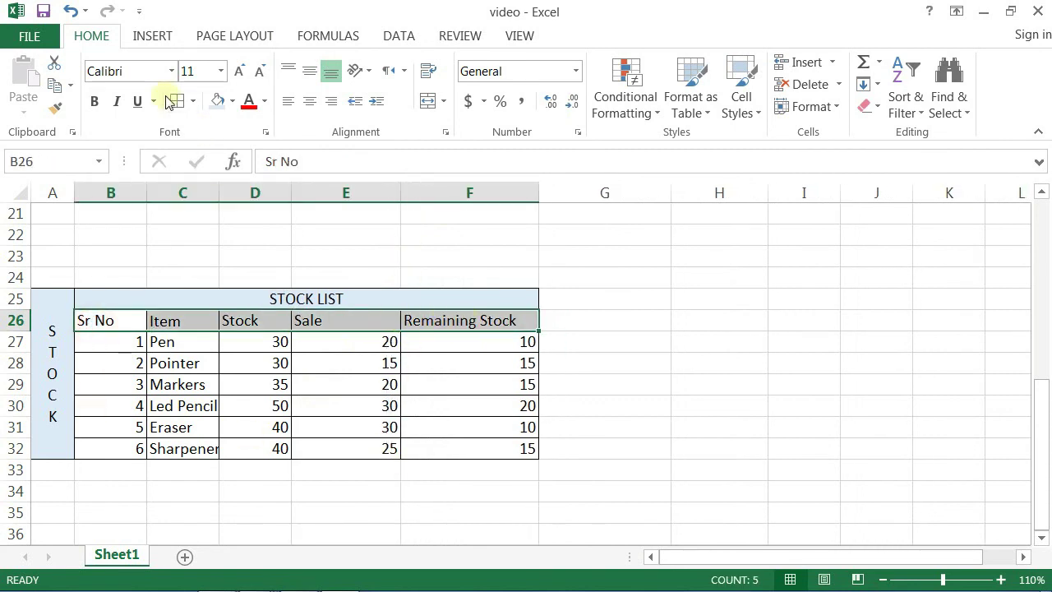
left_click(234, 106)
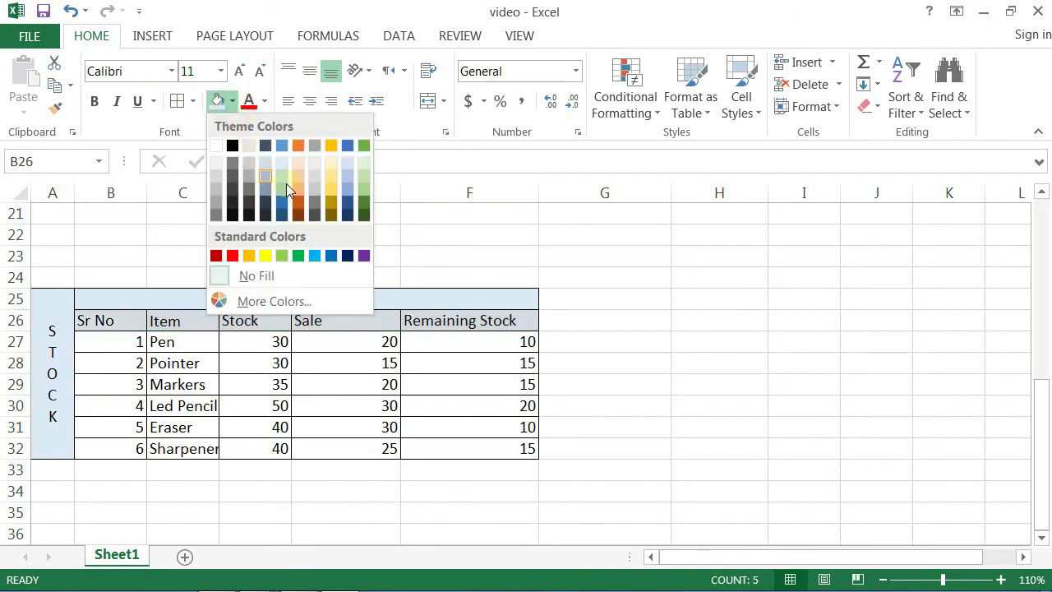
left_click(337, 189)
left_click(379, 498)
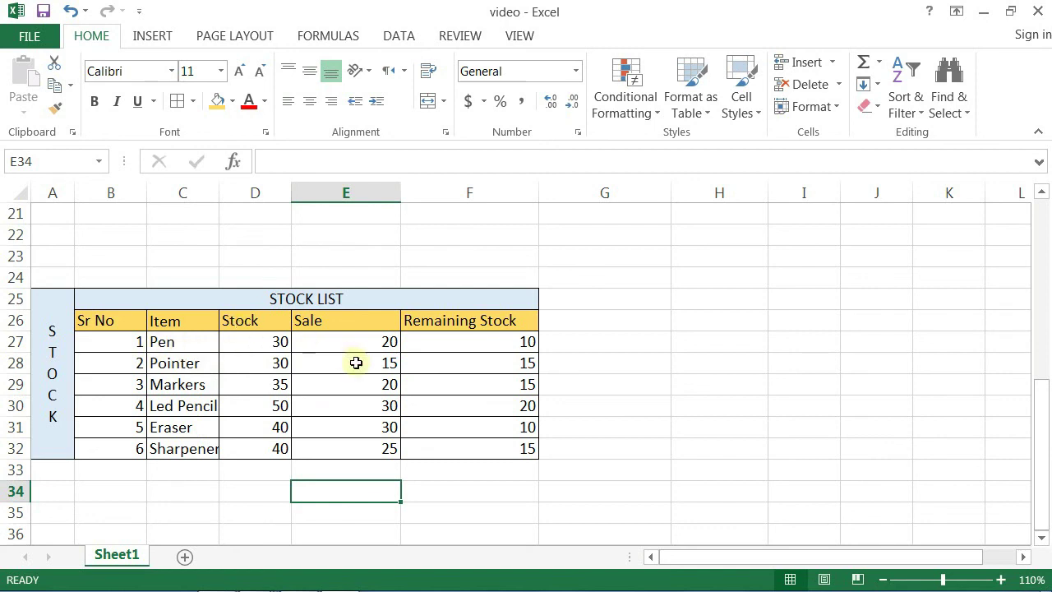
Center the serial numbers in B27:B32 and widen column C to fit the item names
left_click_drag(120, 342, 123, 448)
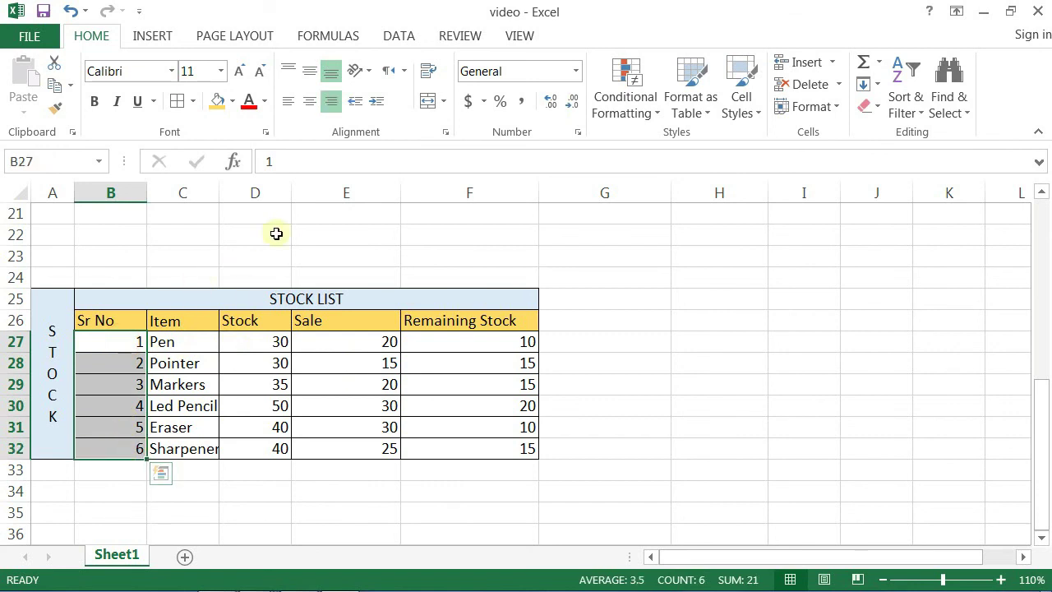
left_click(310, 105)
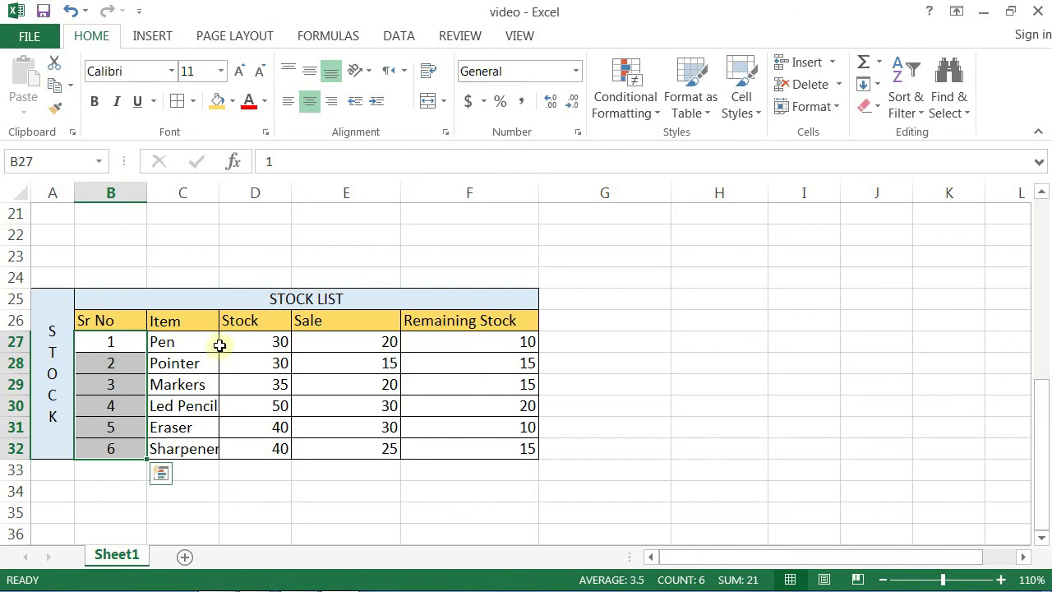
left_click_drag(218, 197, 237, 201)
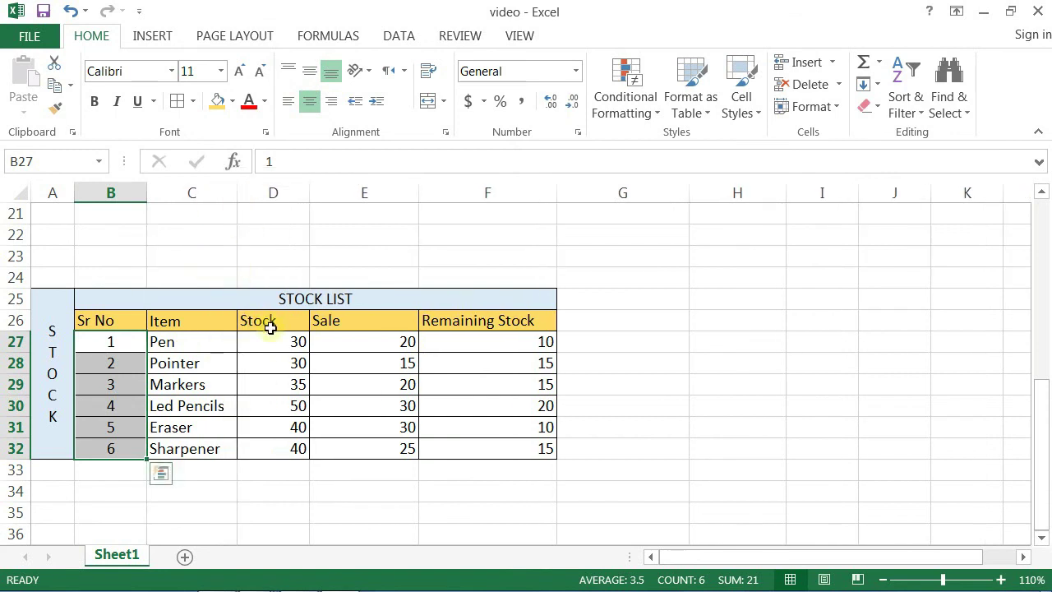
Center the column headings in B26:F26 horizontally
left_click(111, 319)
left_click_drag(111, 319, 460, 308)
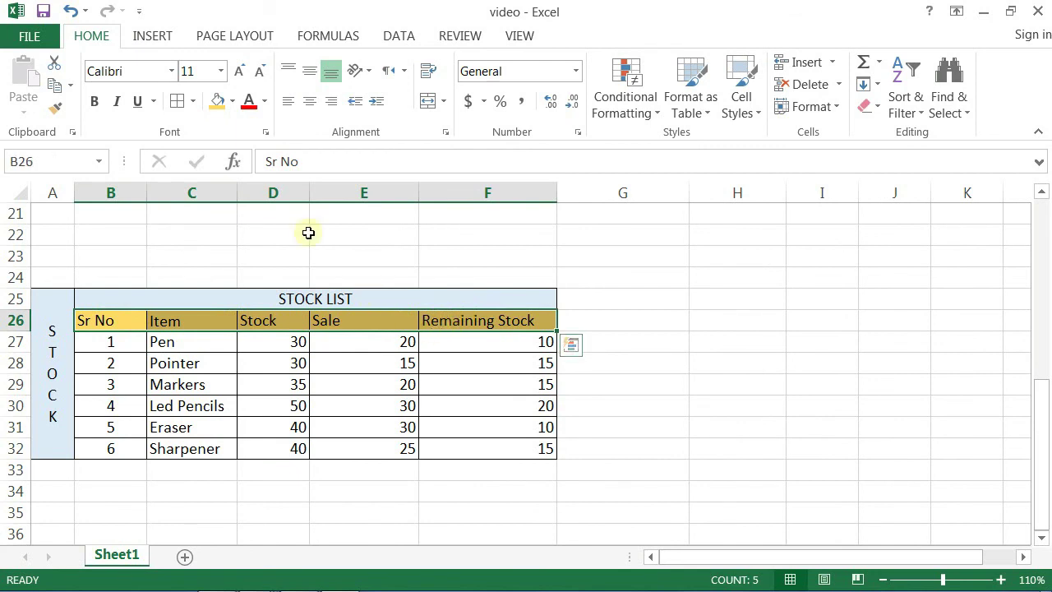
left_click(314, 100)
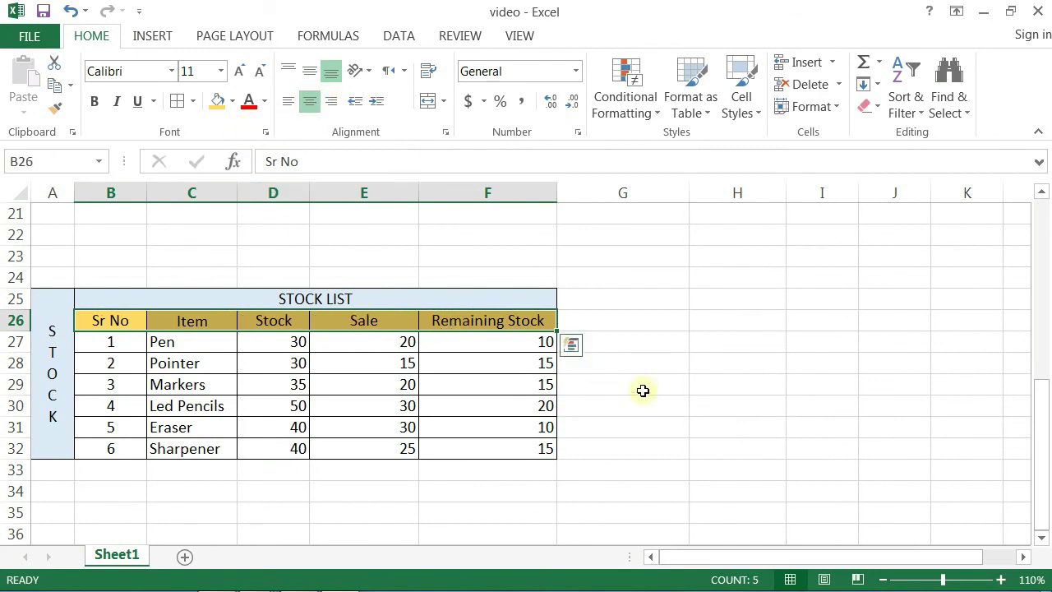
left_click(669, 409)
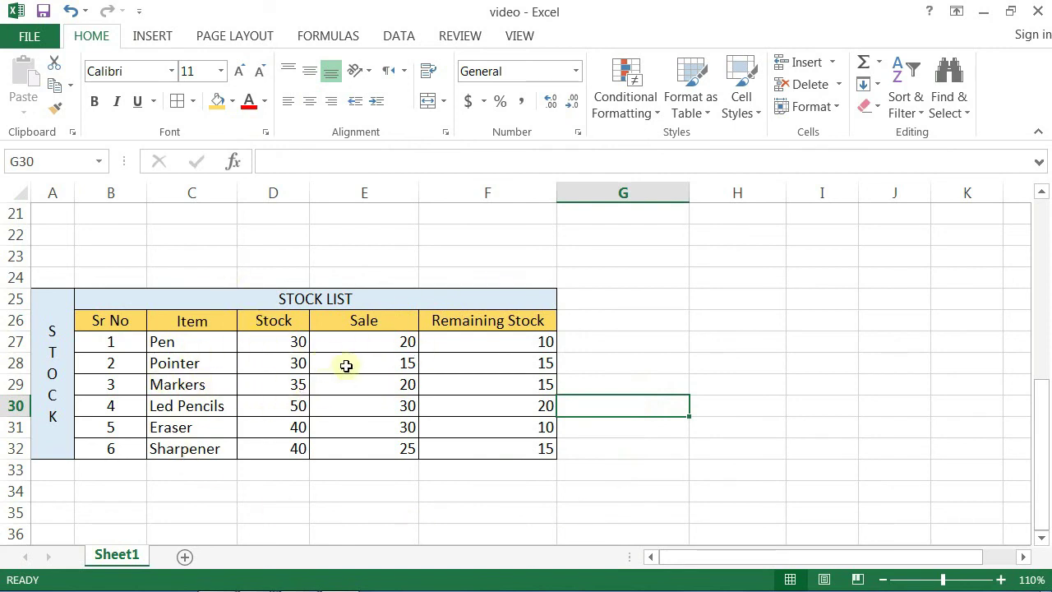
Center the stock, sale and remaining stock figures in D27:F32 horizontally
left_click_drag(263, 339, 514, 455)
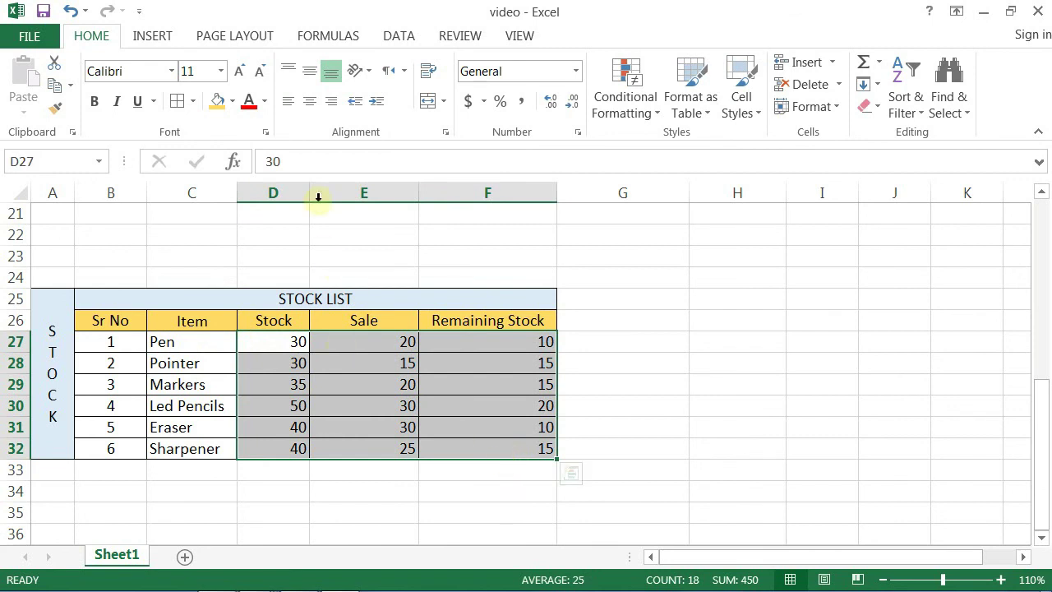
left_click(312, 101)
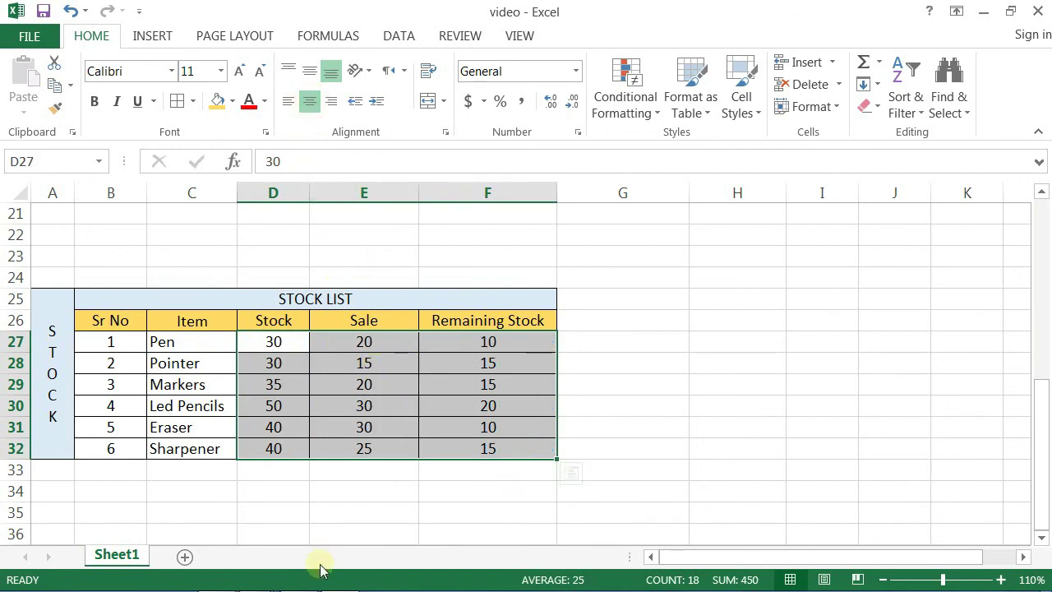
left_click(316, 511)
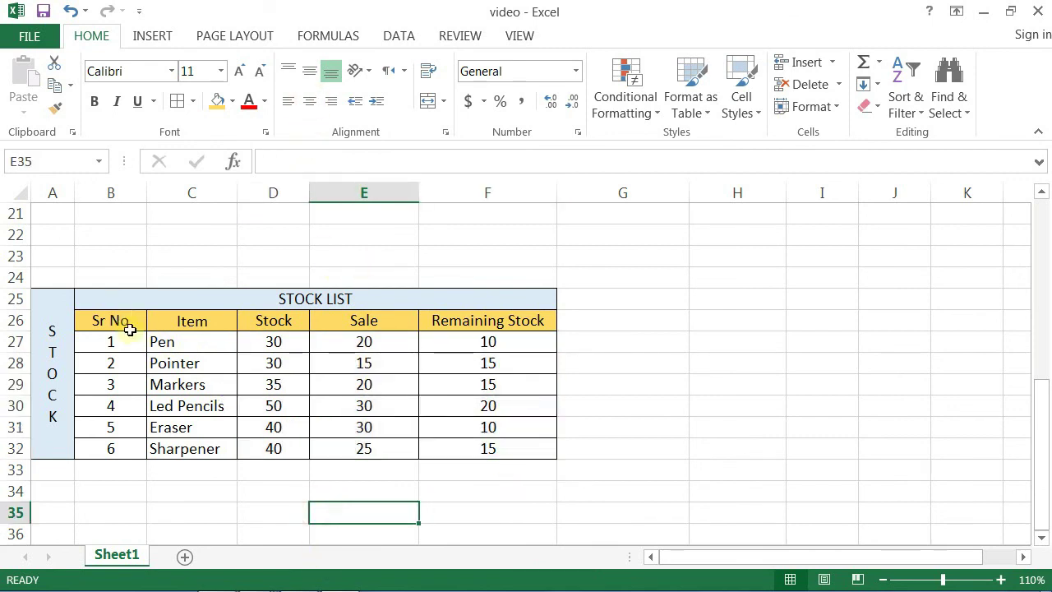